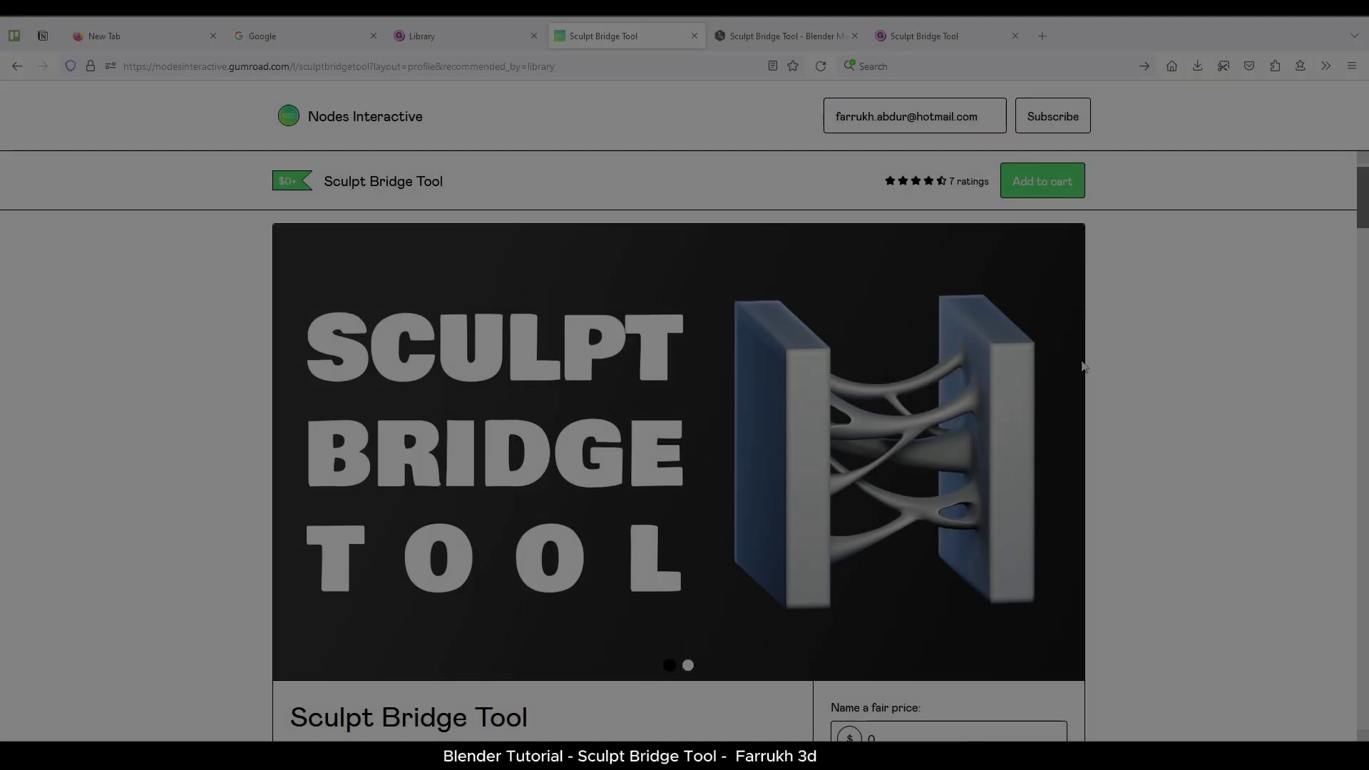
Step: Review the Sculpt Bridge Tool's pricing, bridge, punch hole and symmetry demos on its Gumroad and Blender Market product pages
scroll(1156, 395, down, 3)
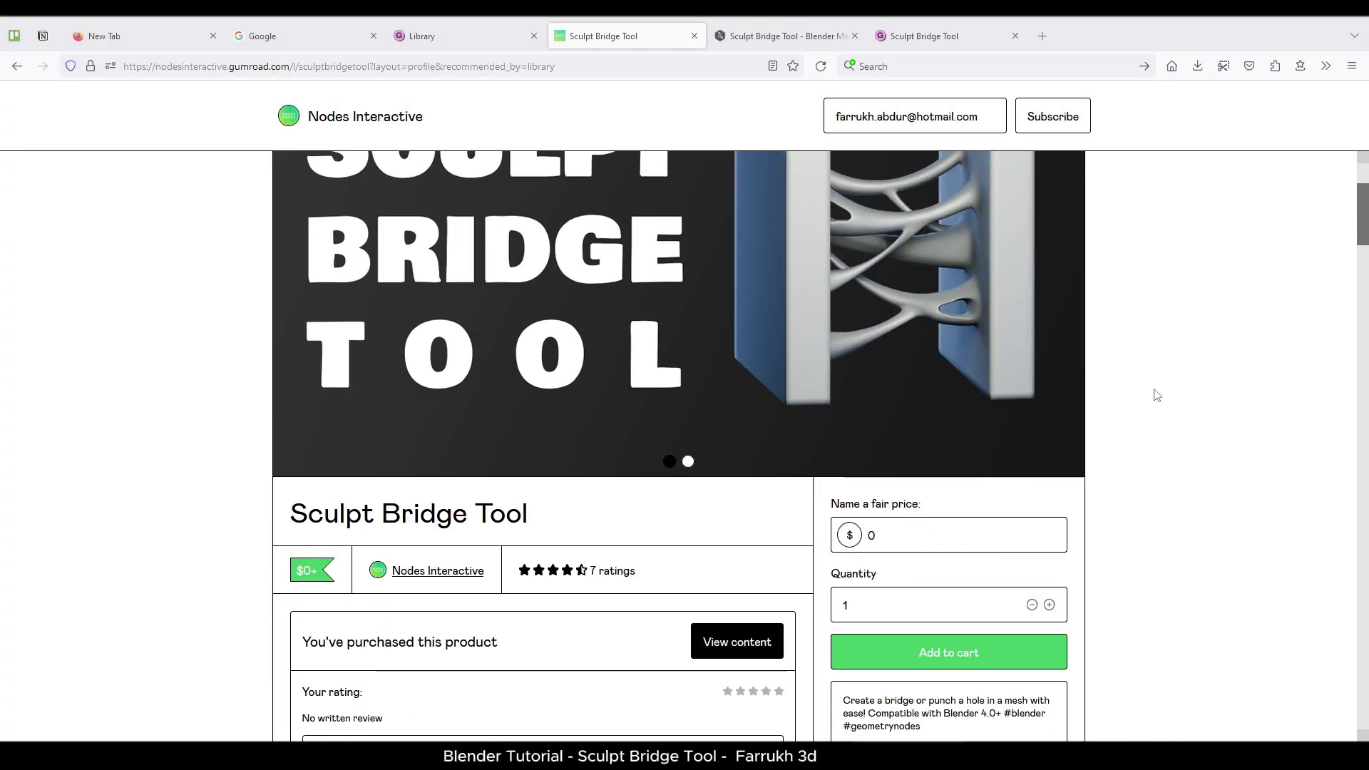
scroll(287, 578, down, 12)
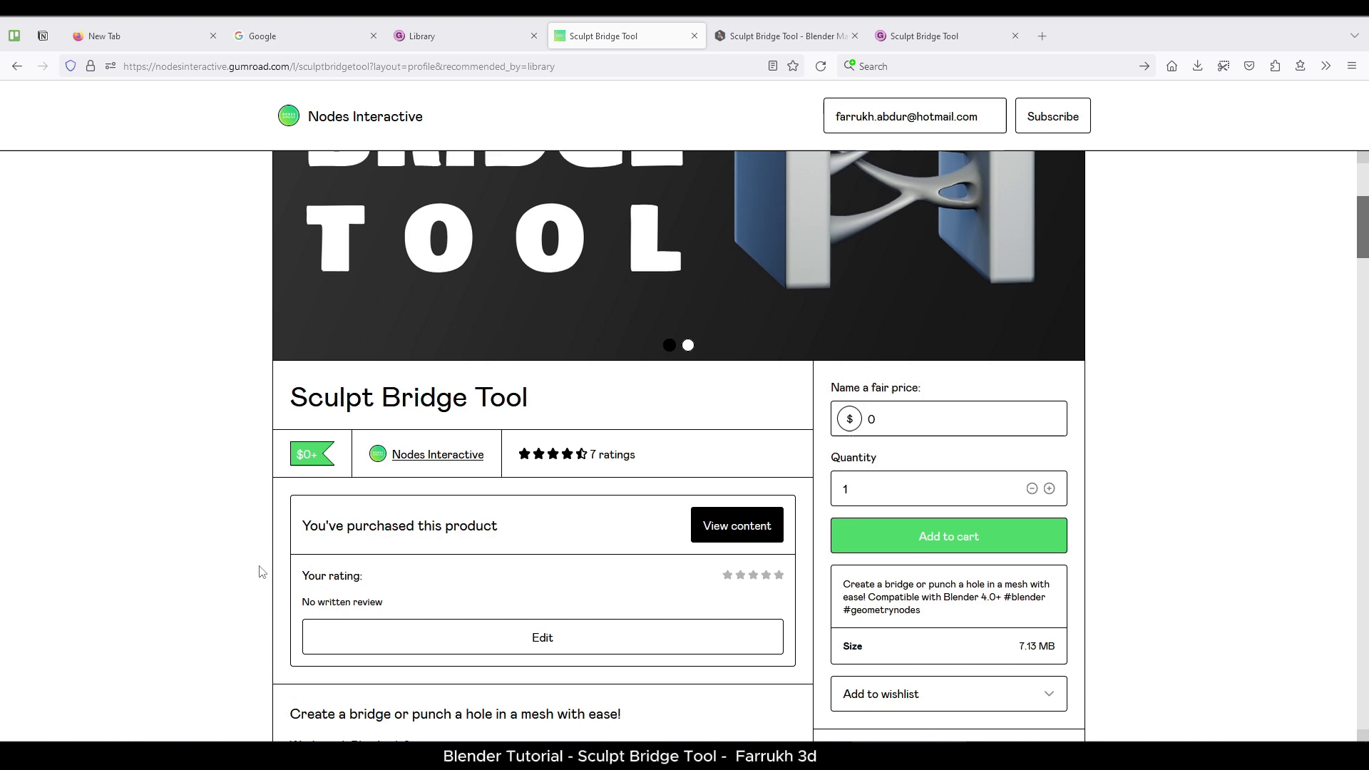
scroll(379, 493, down, 9)
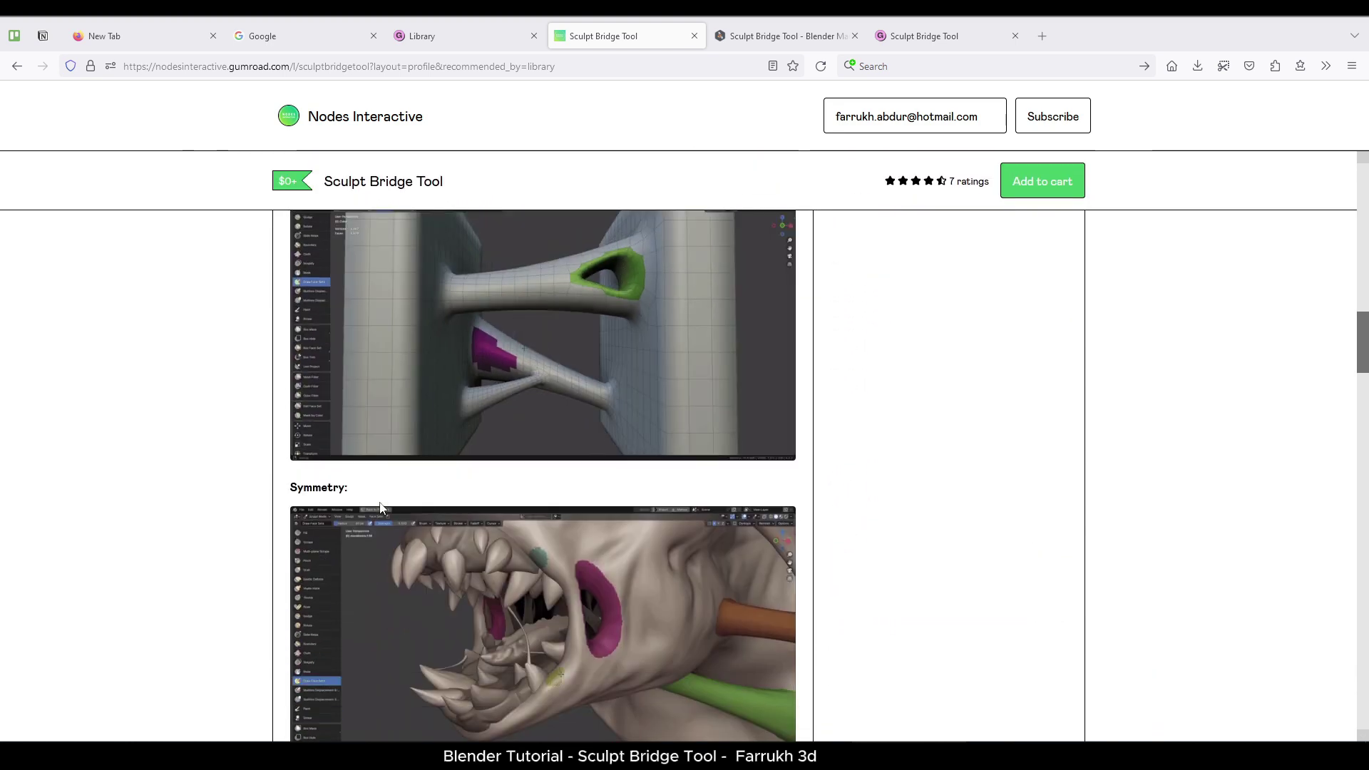
scroll(272, 565, up, 3)
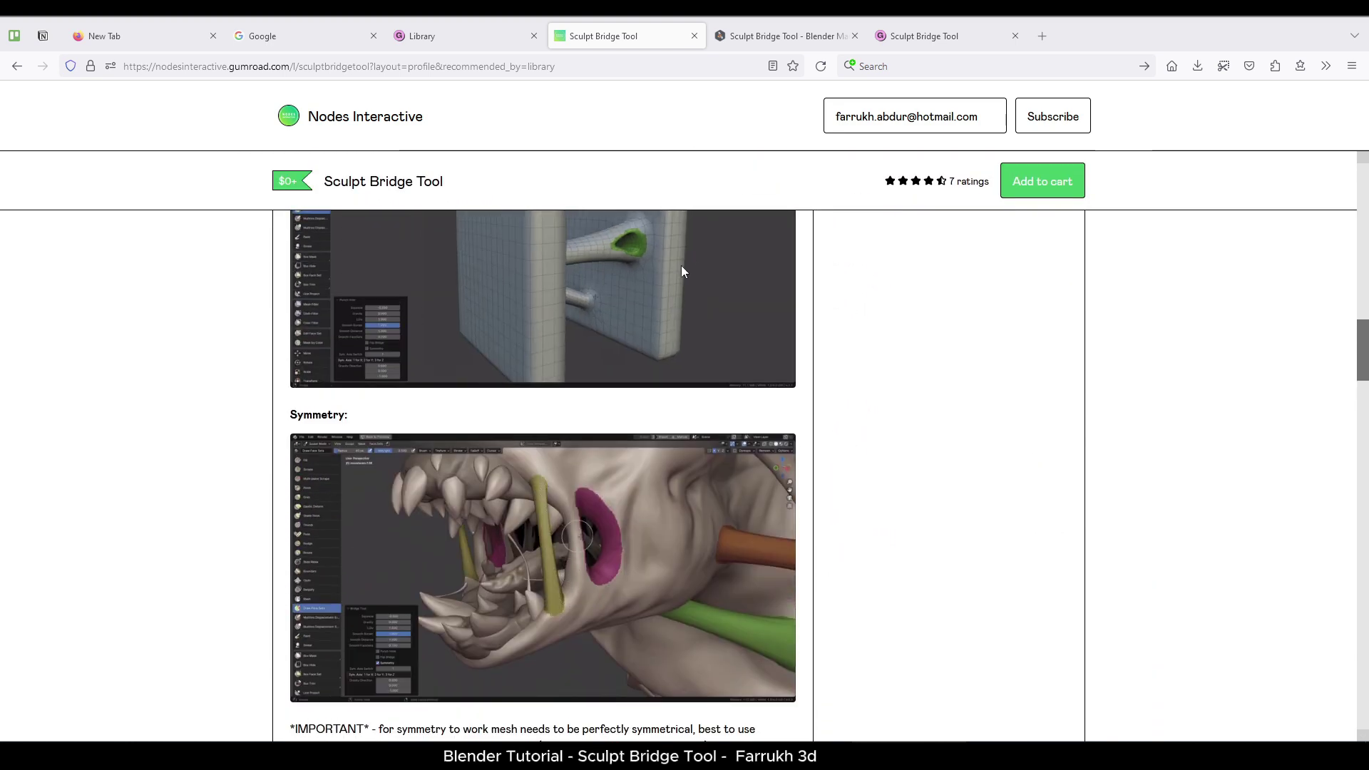
click(735, 37)
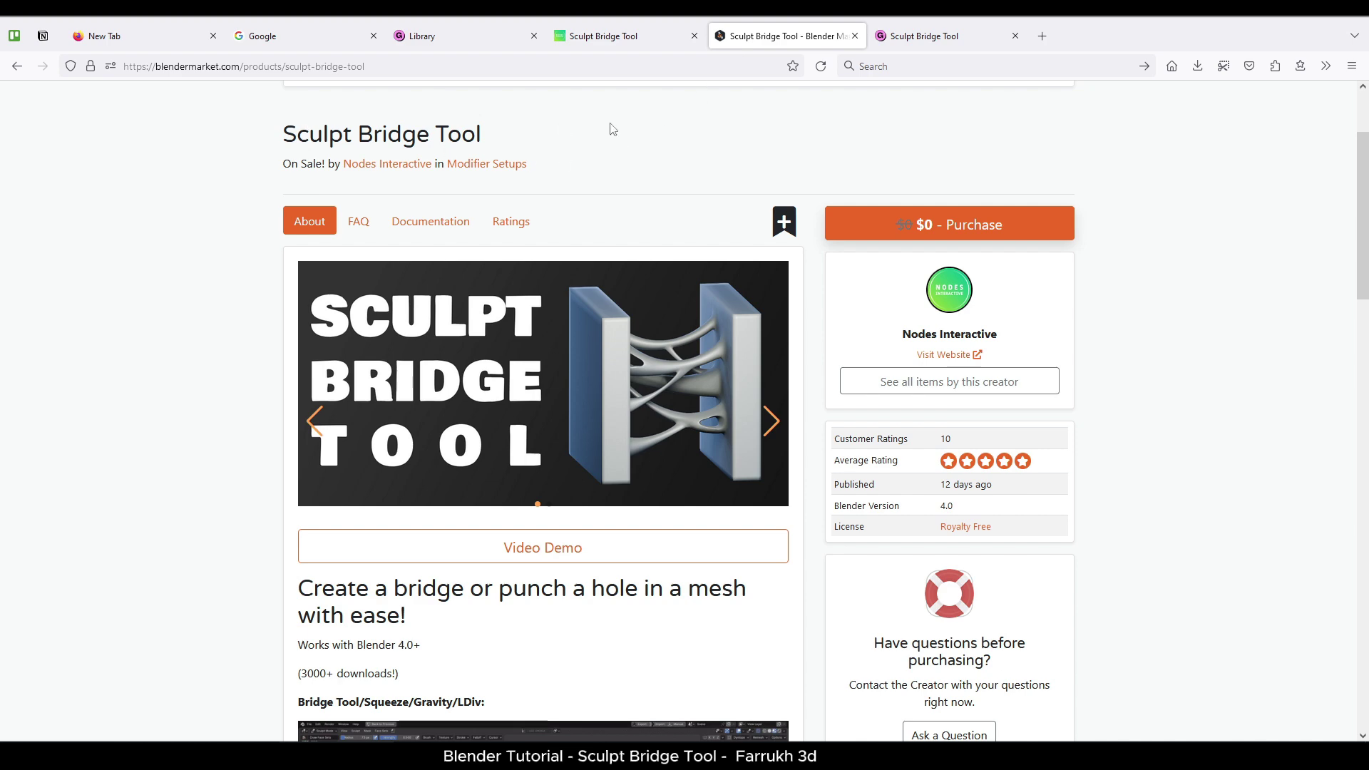
scroll(822, 314, down, 7)
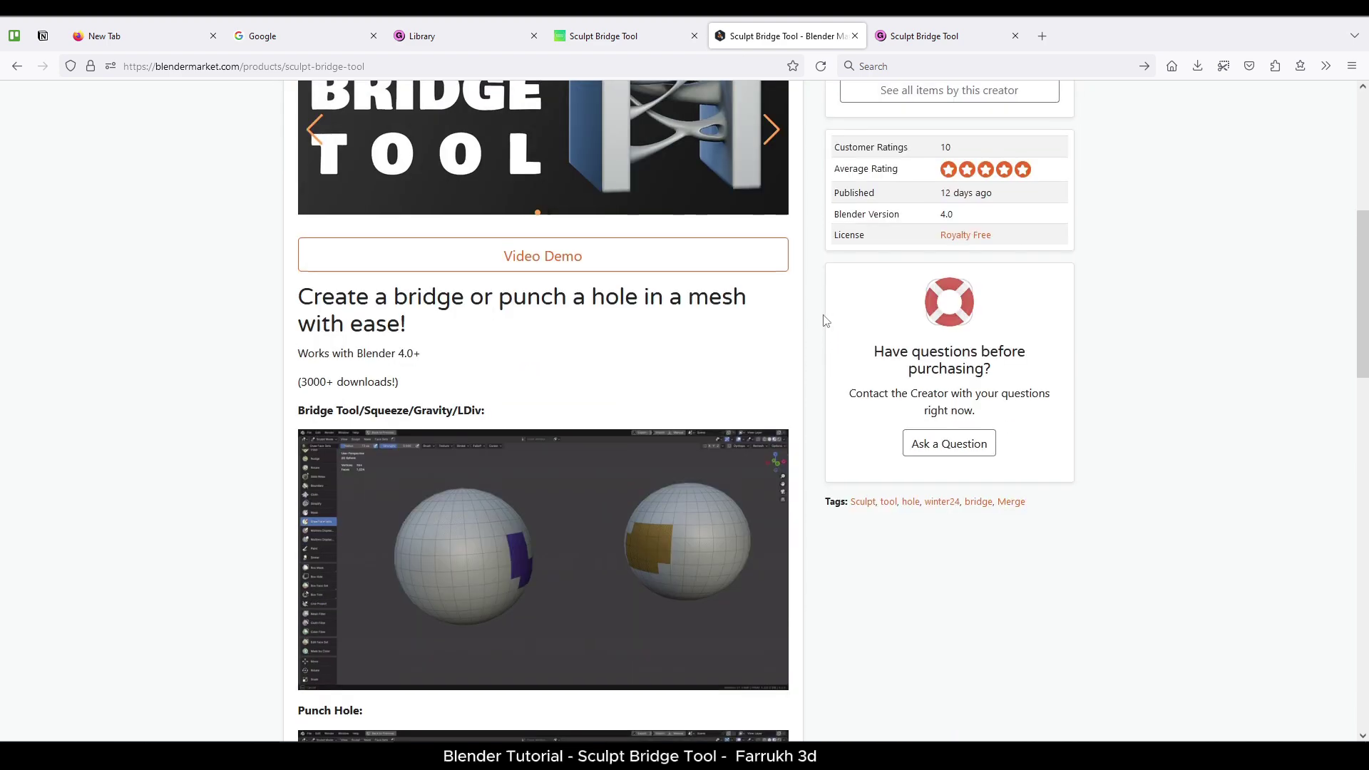
scroll(824, 320, down, 2)
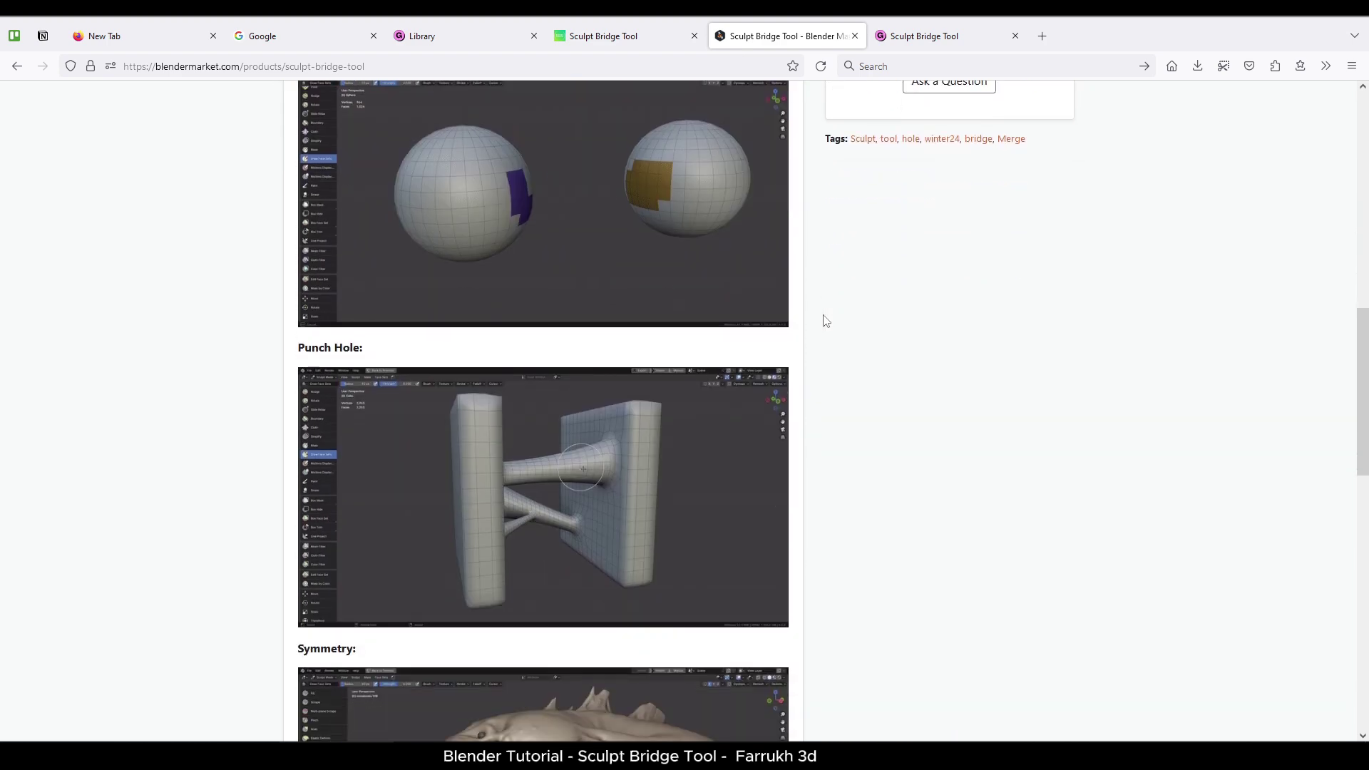
click(957, 36)
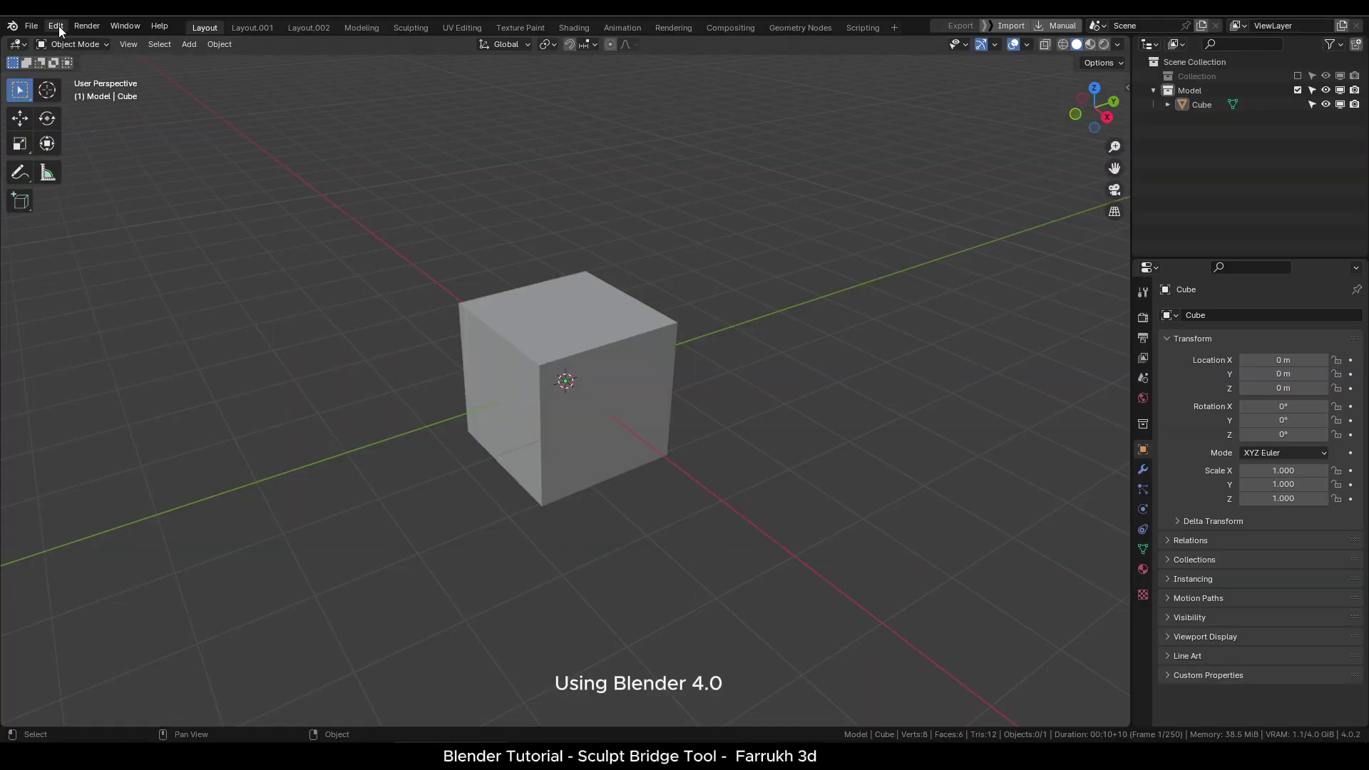
Step: Switch to Blender, show the File Paths preferences and start adding an asset library
click(58, 26)
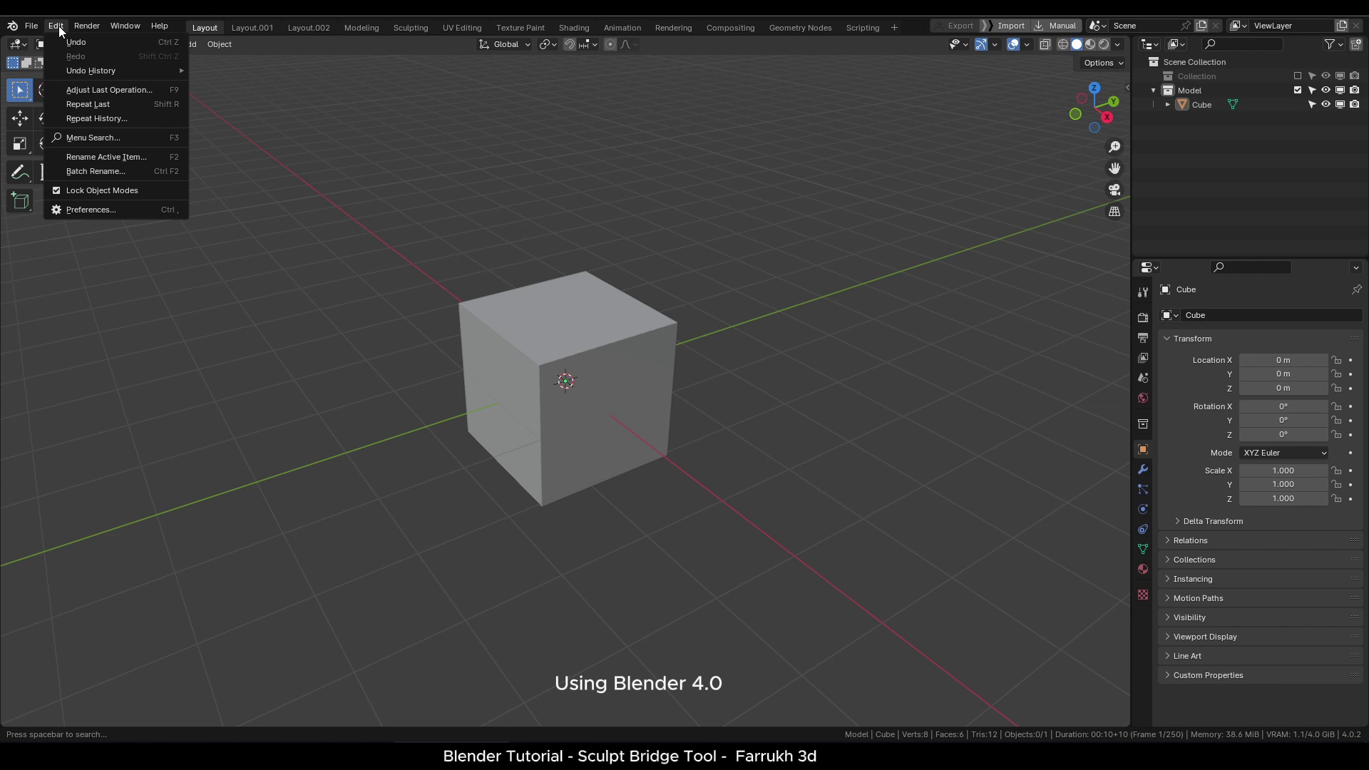
click(94, 210)
drag(163, 27, 447, 104)
drag(743, 481, 1071, 561)
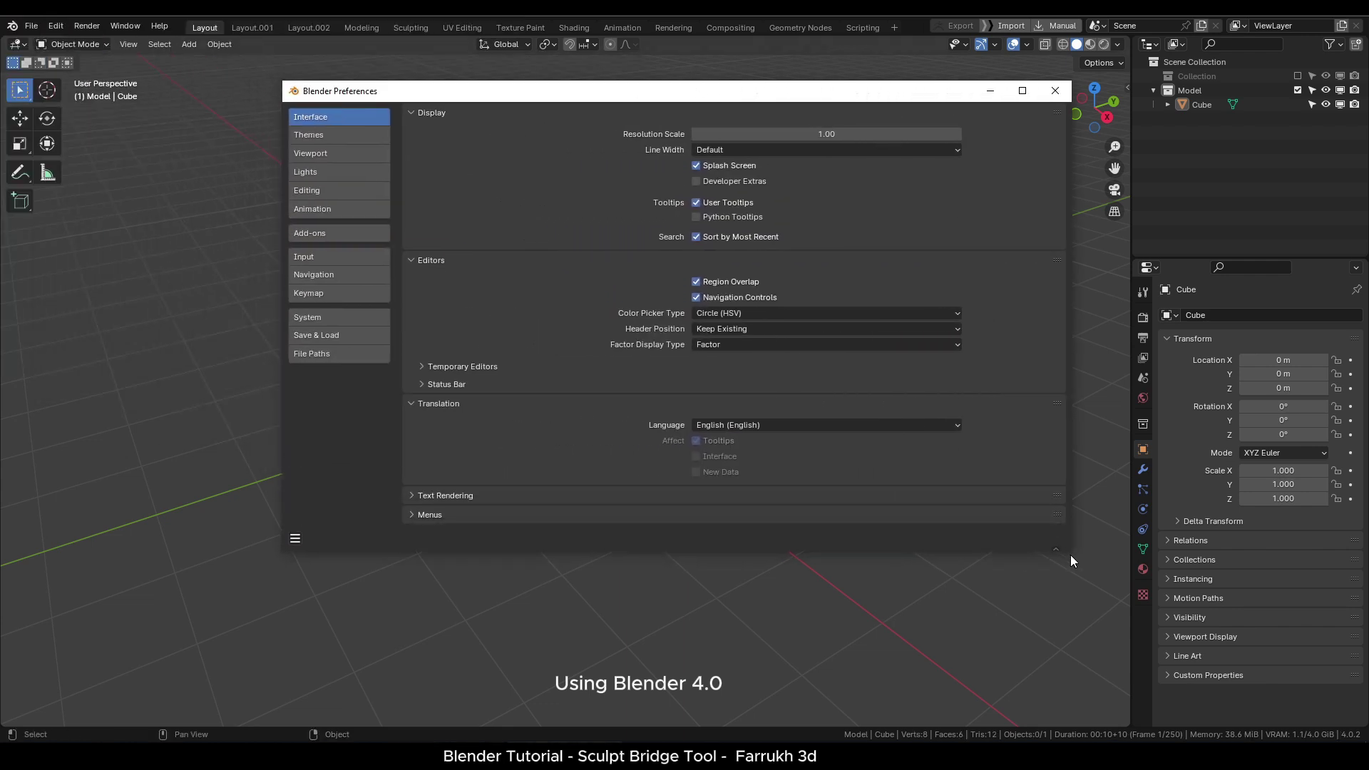
click(331, 353)
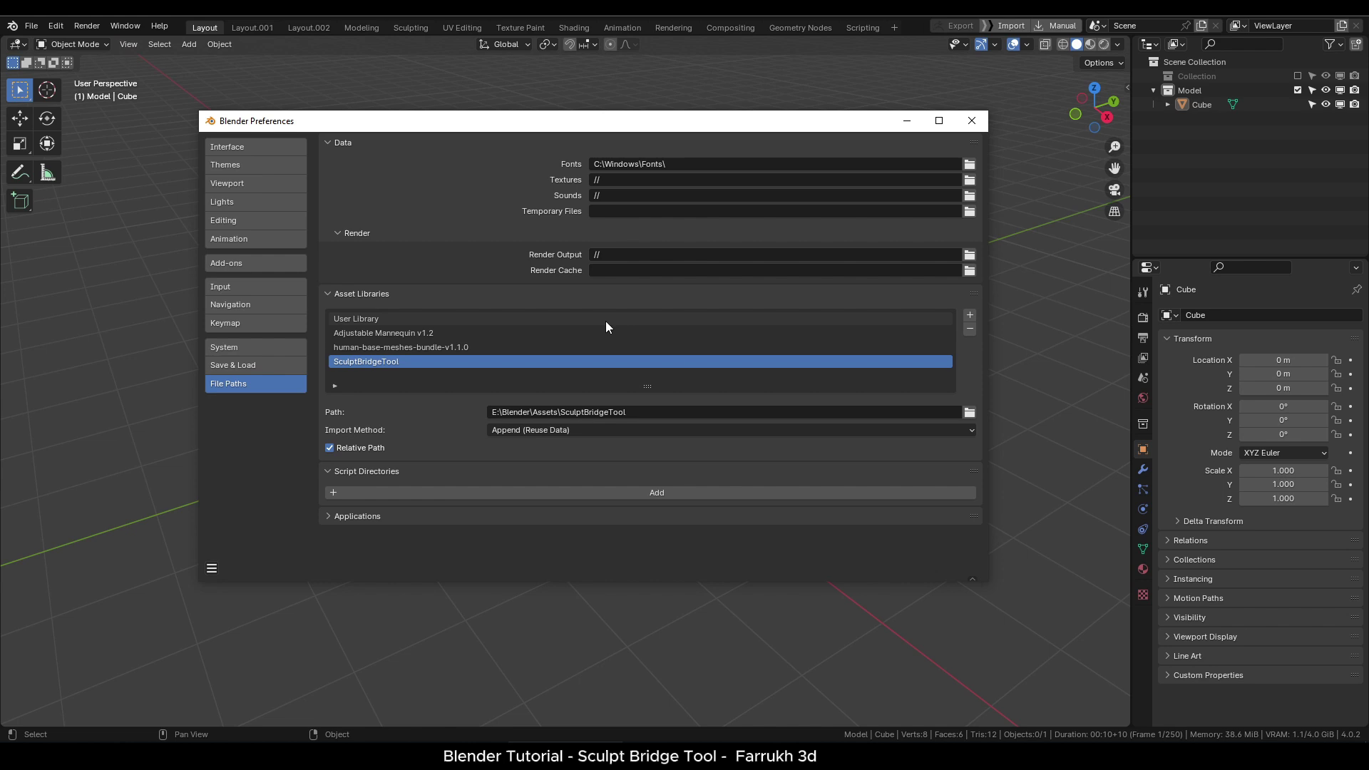
click(969, 316)
click(892, 602)
Step: Save the preferences as default and close the preferences window
click(212, 568)
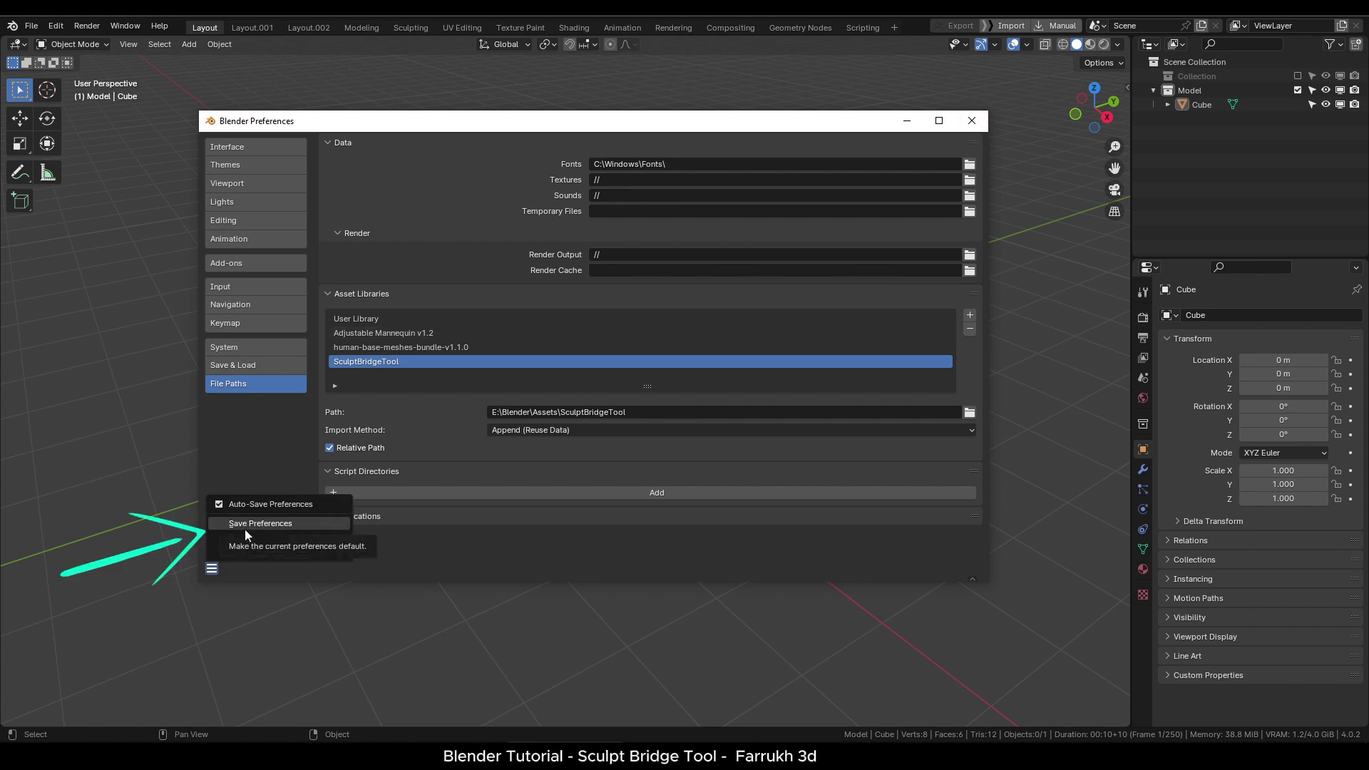
click(253, 524)
click(981, 121)
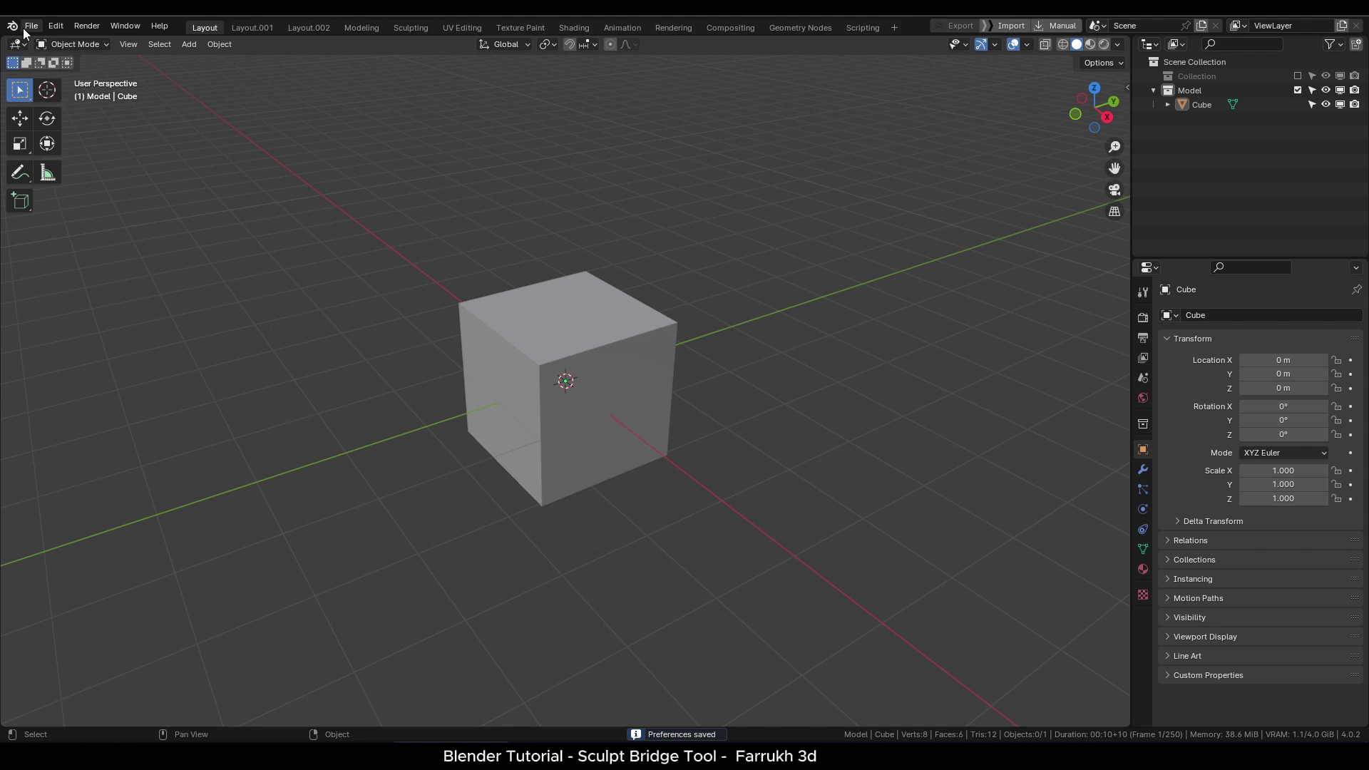
Step: Start a new file without saving the changes to the untitled scene
click(32, 26)
mouse_move(43, 39)
click(202, 41)
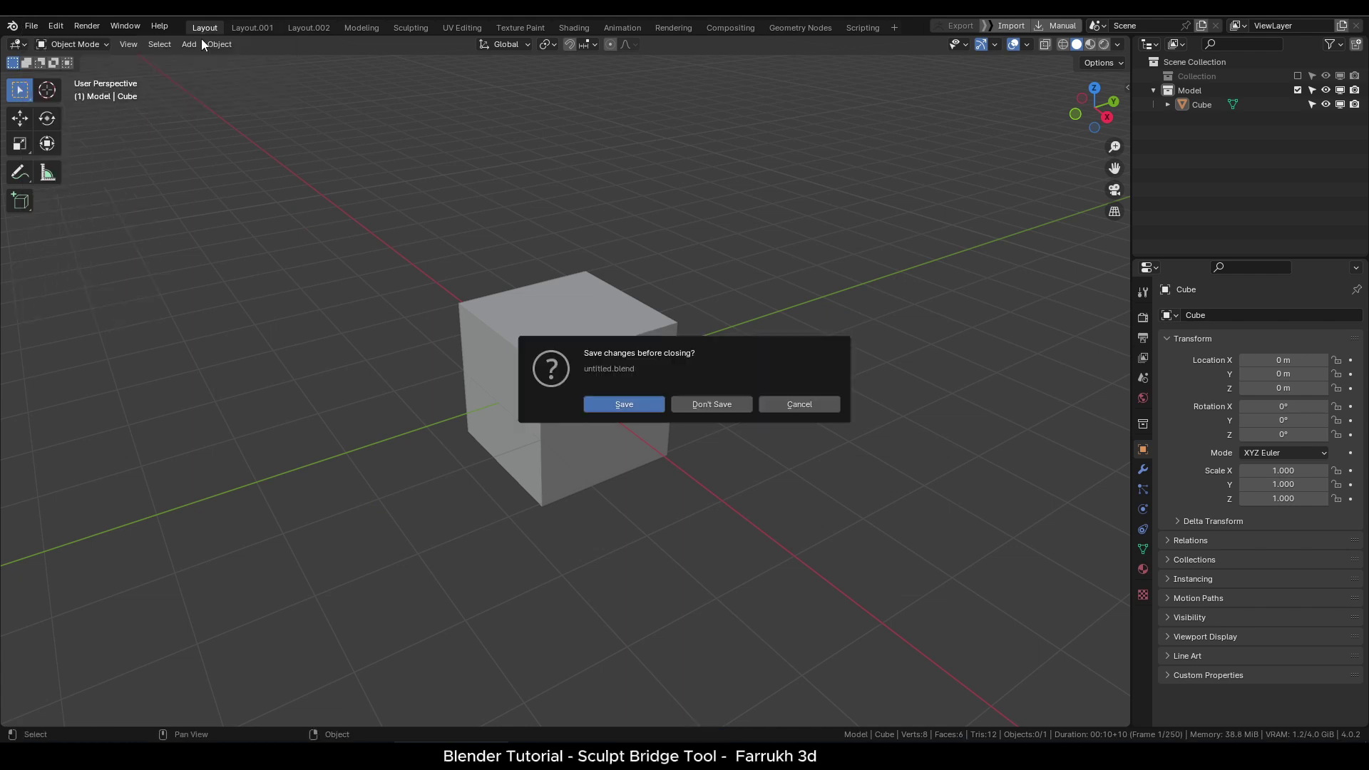
click(720, 404)
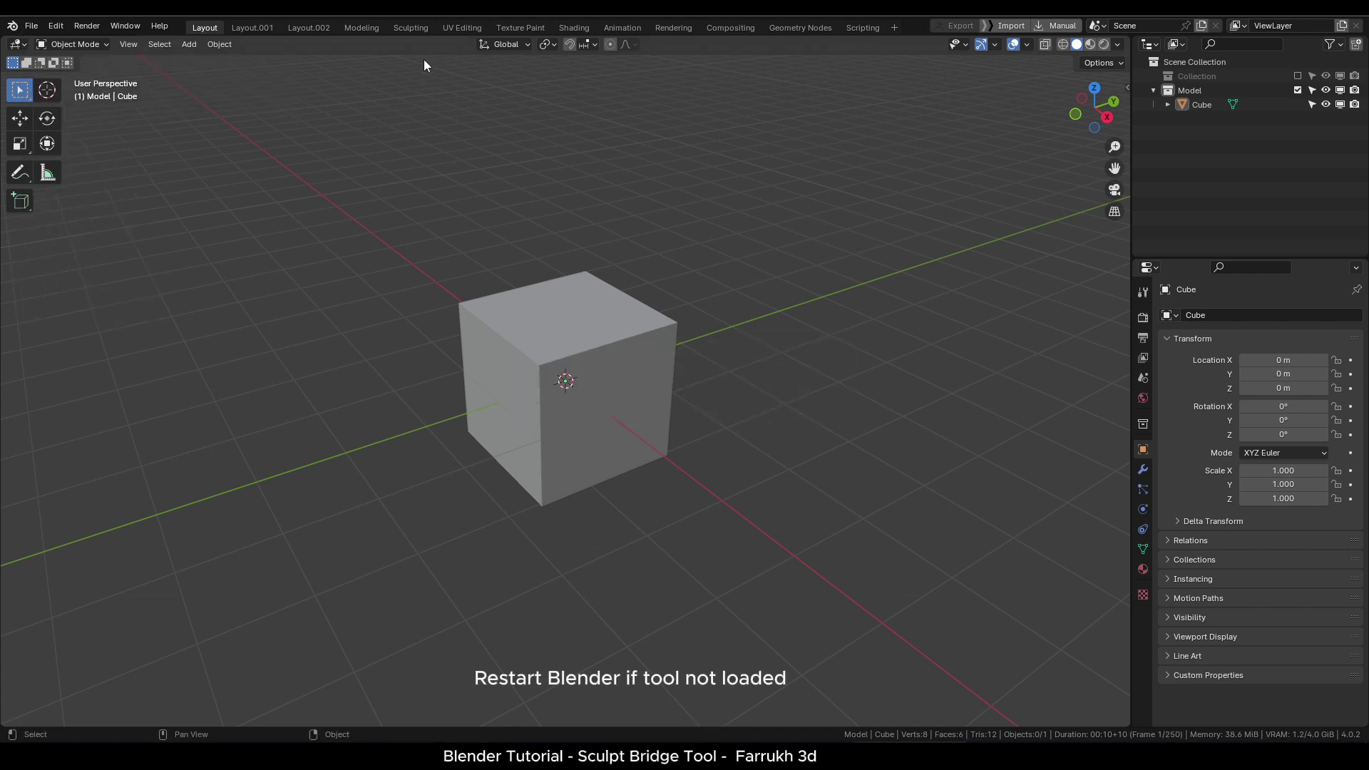
Step: Open the Sculpting workspace and show the add-on's Bridge Tool and Punch Hole commands
click(410, 28)
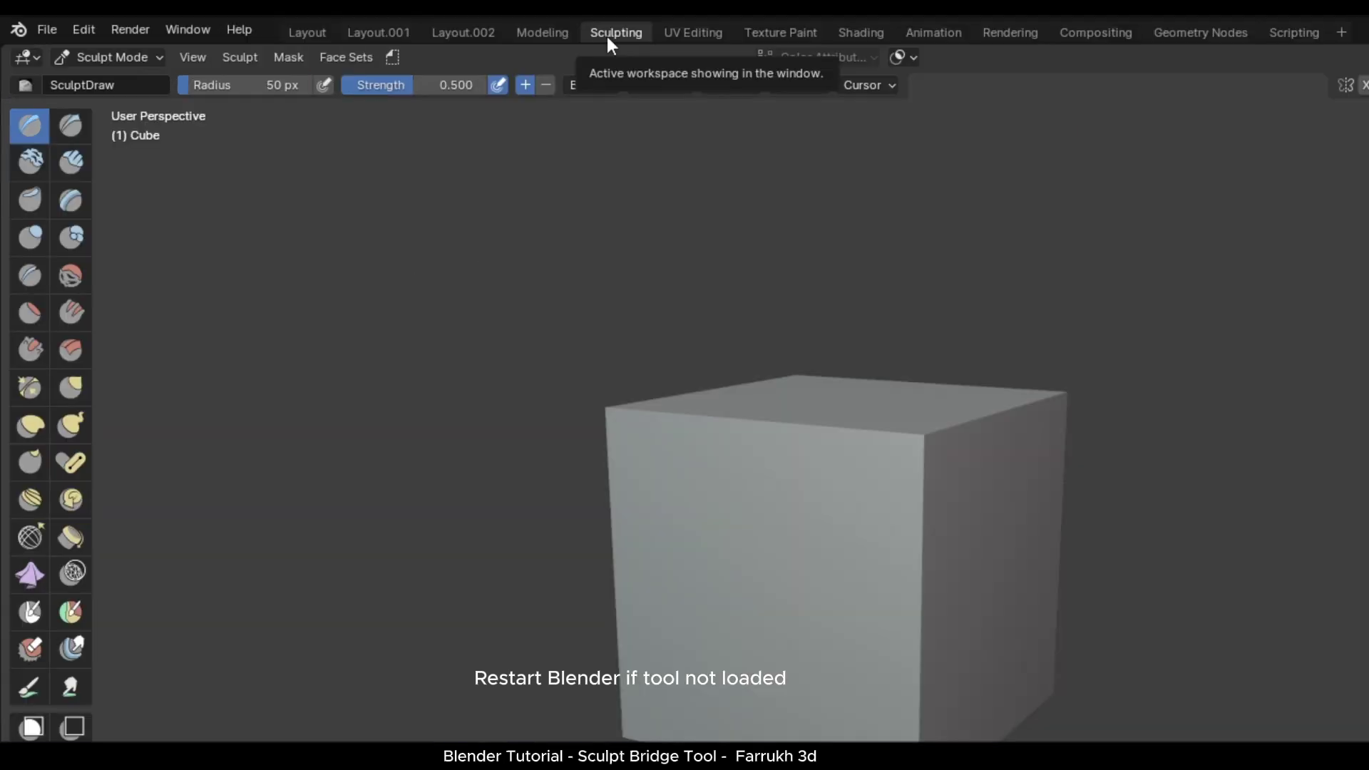
click(395, 58)
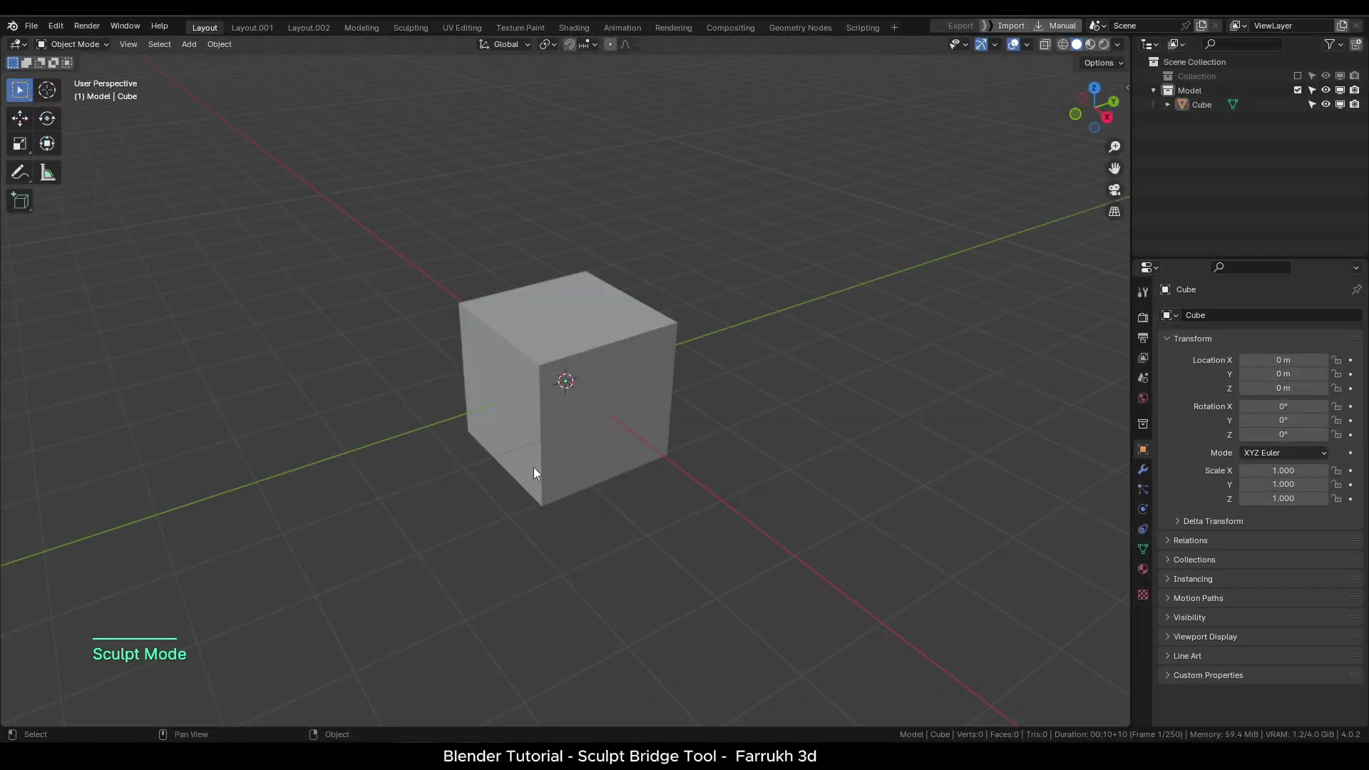
Step: Give the cube a level 4 subdivision in the Layout workspace and convert its visual geometry to mesh
click(534, 468)
middle_drag(534, 468, 589, 496)
key(ctrl+4)
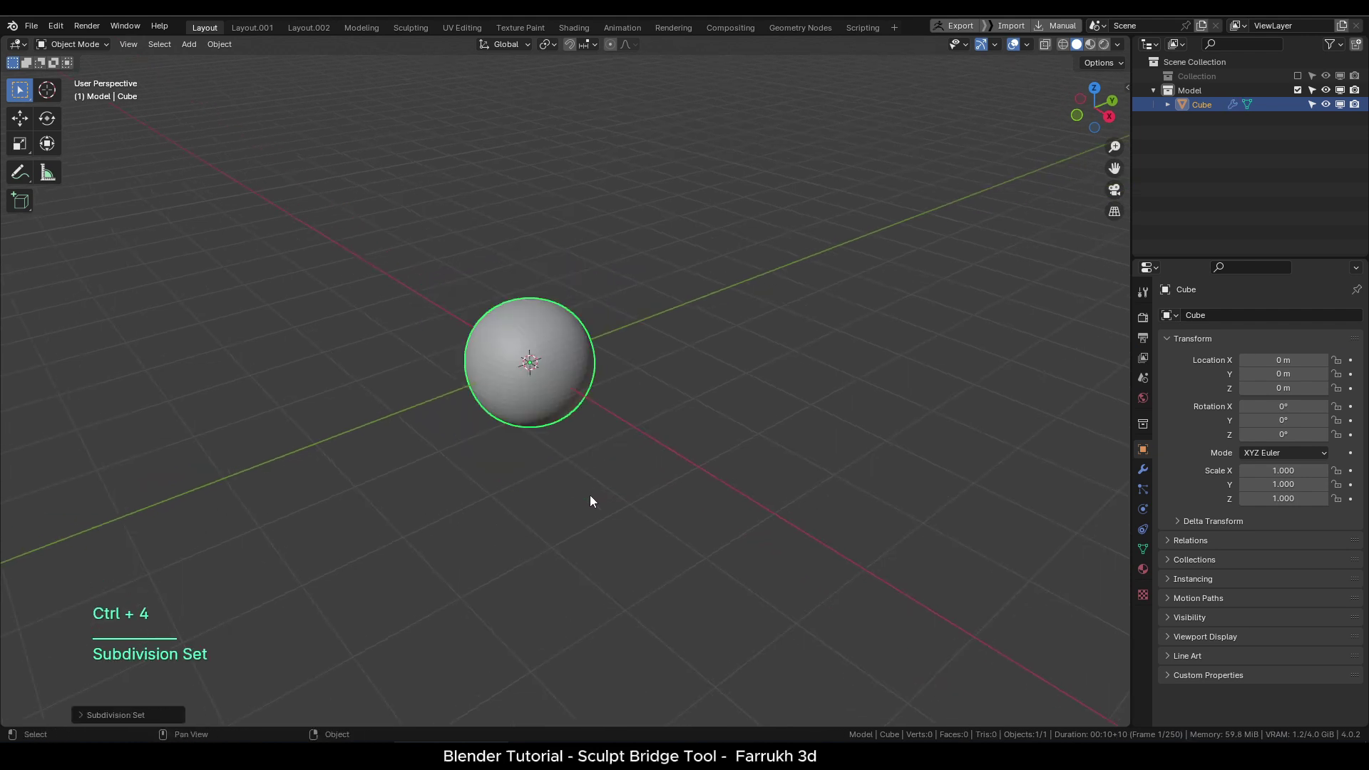
scroll(683, 448, up, 5)
key(ctrl+a)
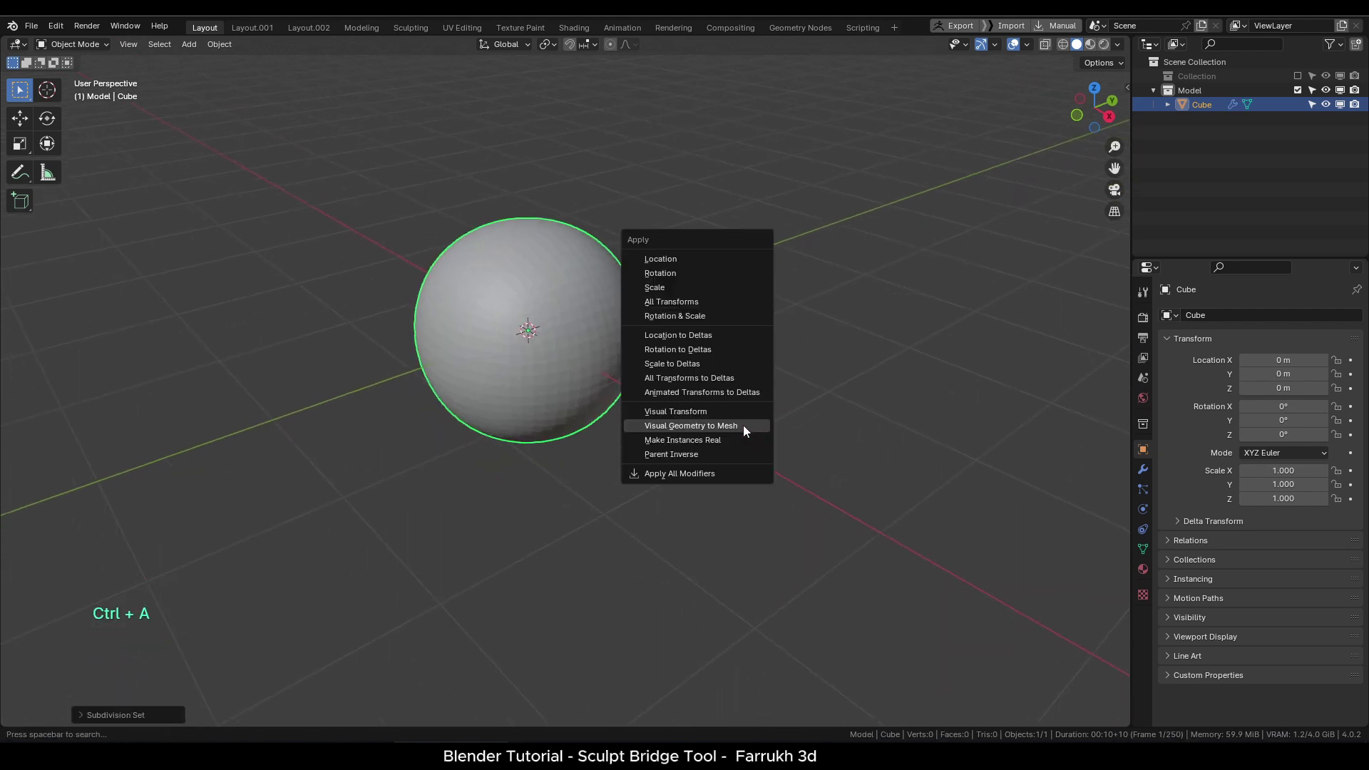
click(743, 430)
Step: Apply smooth shading to the subdivided sphere
scroll(686, 403, up, 2)
middle_drag(687, 404, 687, 460)
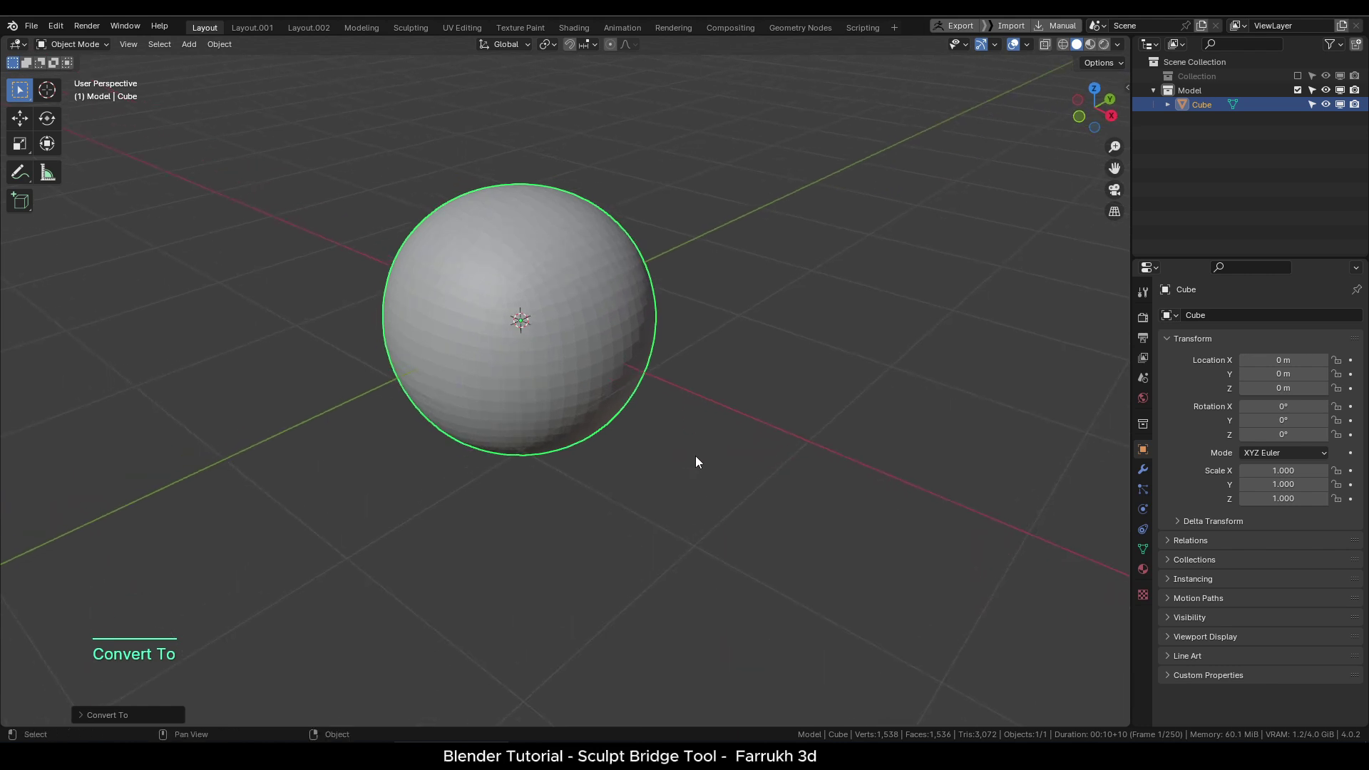
key(F4)
click(604, 260)
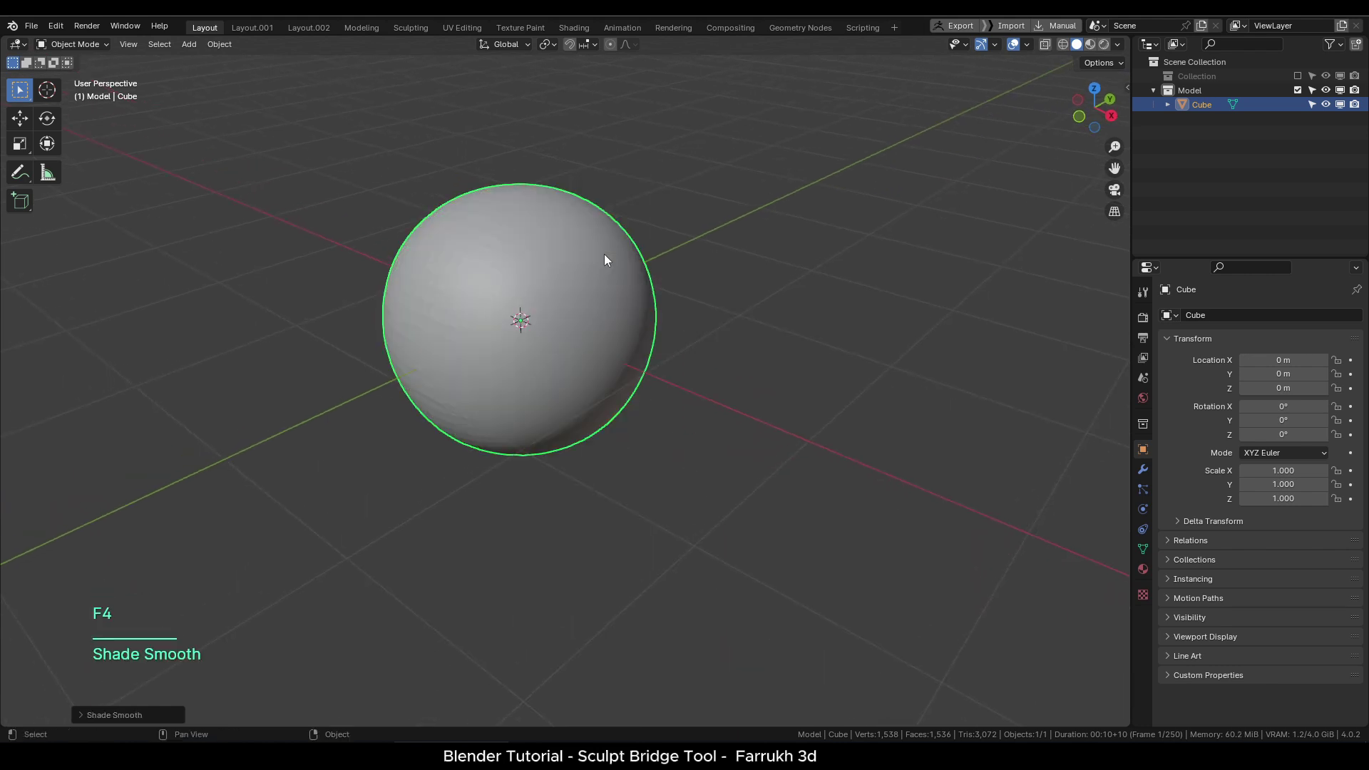
Step: Raise the sphere along the Z axis to about 0.77 m with the Transform tool
scroll(609, 460, down, 2)
alt+drag(608, 460, 608, 472)
key(w)
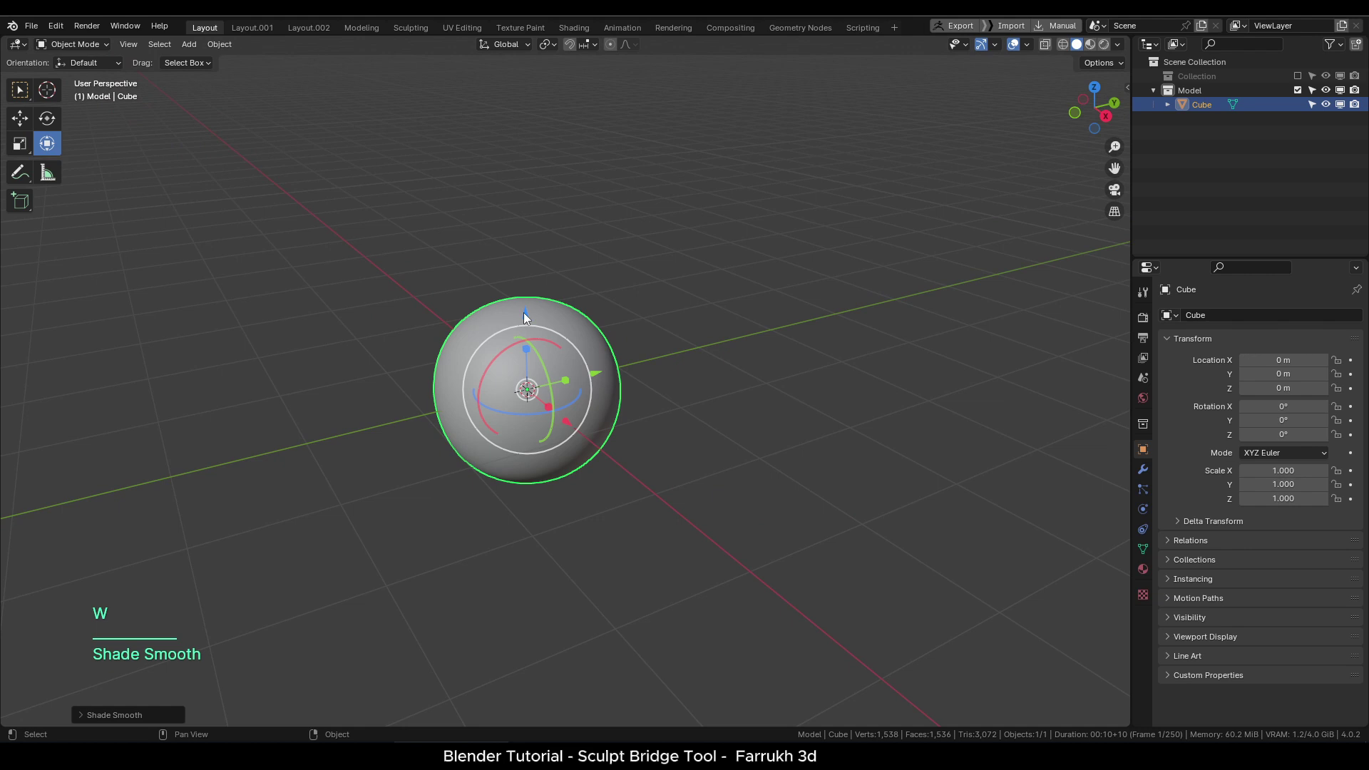
drag(524, 313, 571, 286)
middle_drag(570, 286, 550, 471)
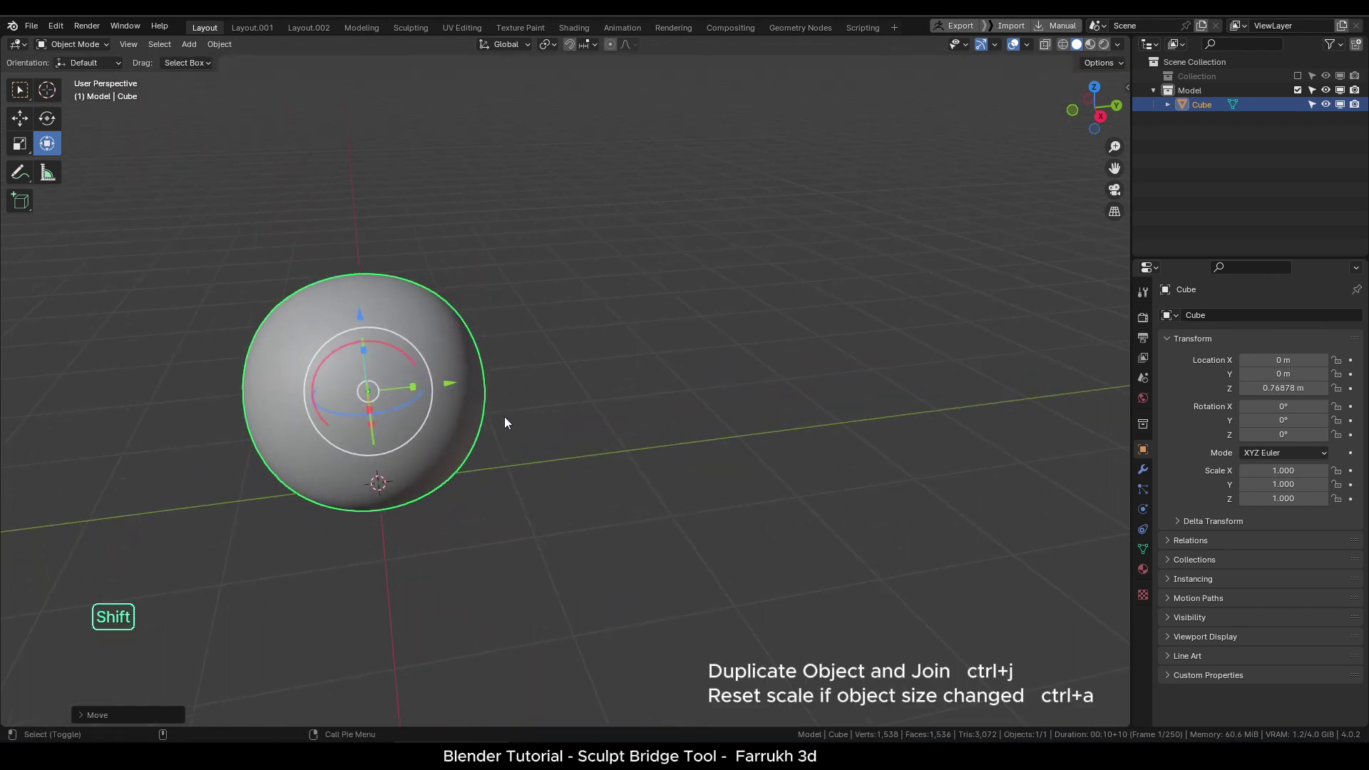
Step: Duplicate the sphere and move the copy along the Y axis to about 2.59 m
key(shift+d)
right_click(556, 409)
drag(451, 385, 784, 385)
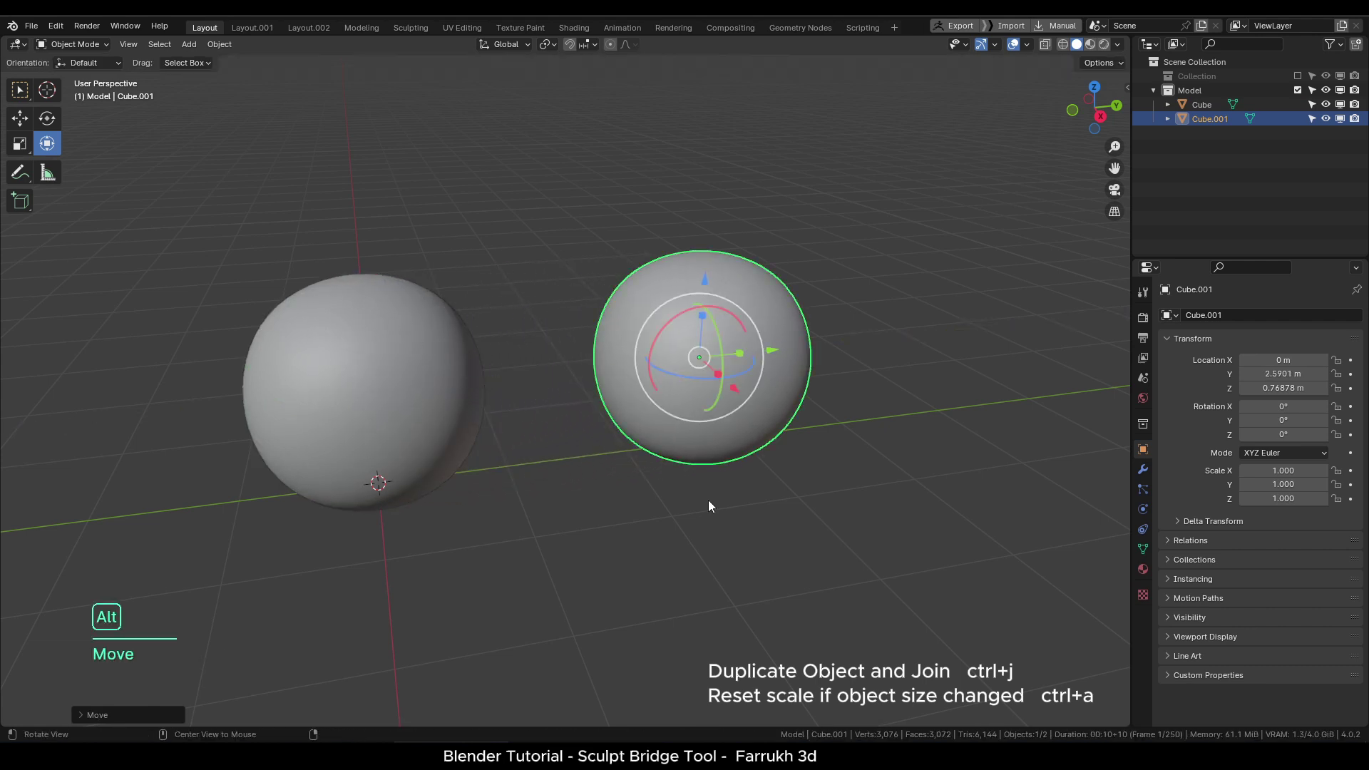
Step: Join the two spheres into a single object and return to the Sculpting workspace
middle_drag(588, 396, 601, 486)
mouse_move(570, 474)
alt+mouse_down()
mouse_move(541, 462)
mouse_move(560, 469)
alt+mouse_up()
middle_drag(562, 469, 526, 477)
scroll(526, 479, up, 1)
alt+drag(526, 499, 541, 532)
shift+click(422, 395)
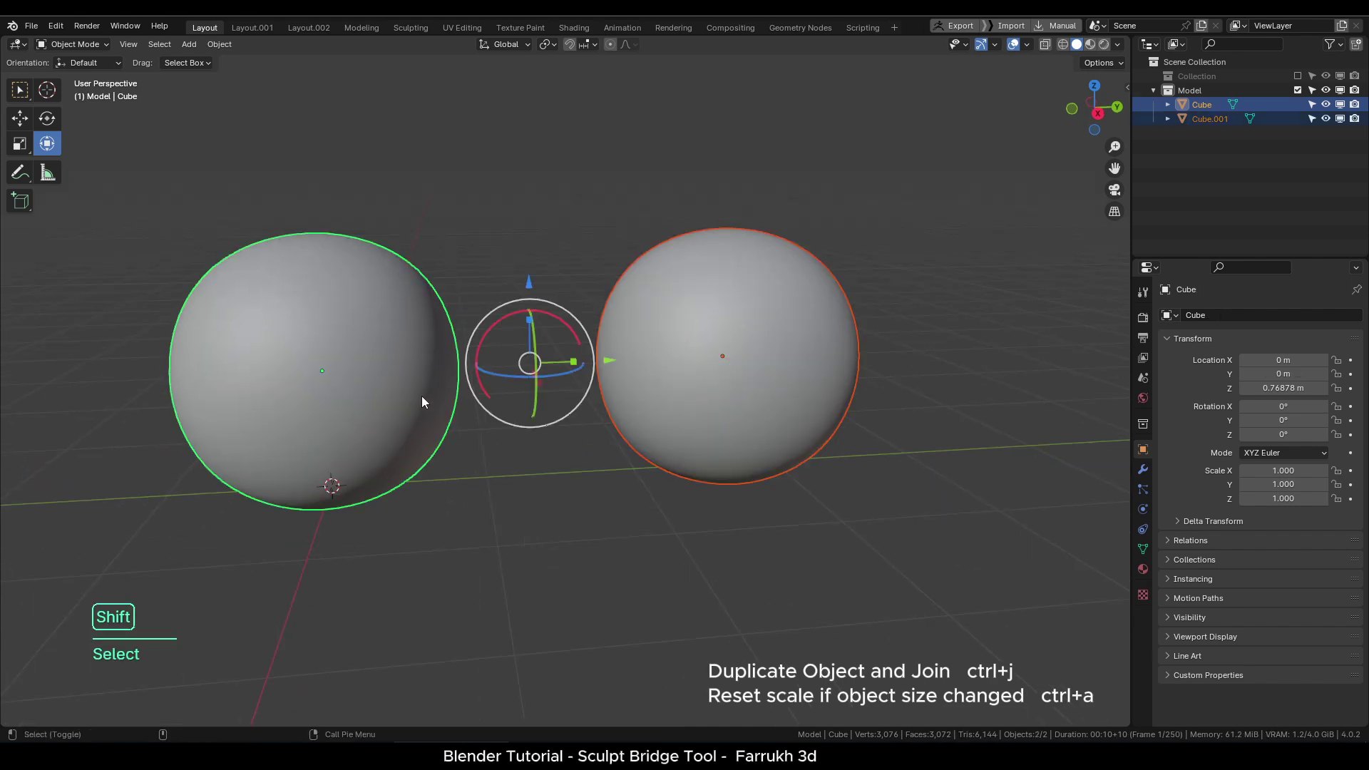
right_click(601, 485)
click(589, 470)
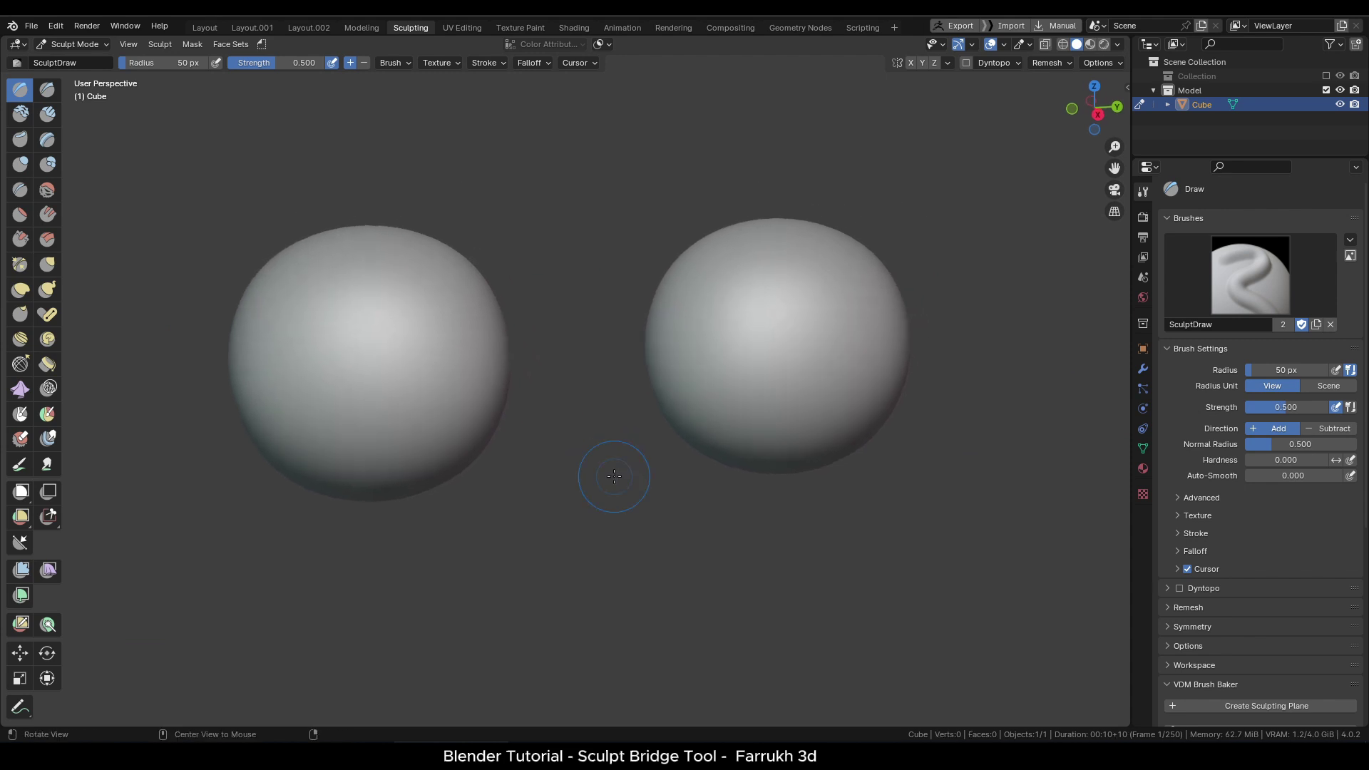
Step: Choose the Draw Face Sets brush and set its radius to 97 px
scroll(610, 467, up, 2)
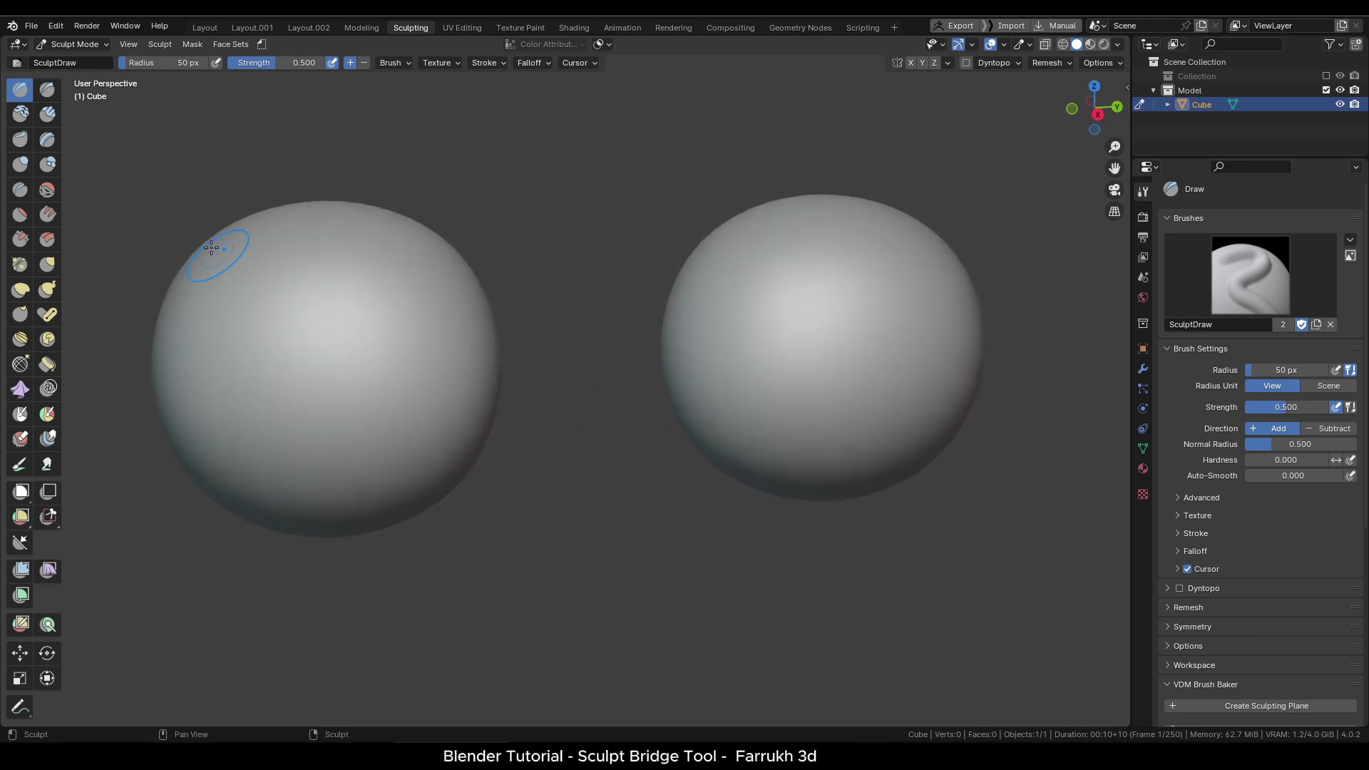
click(47, 414)
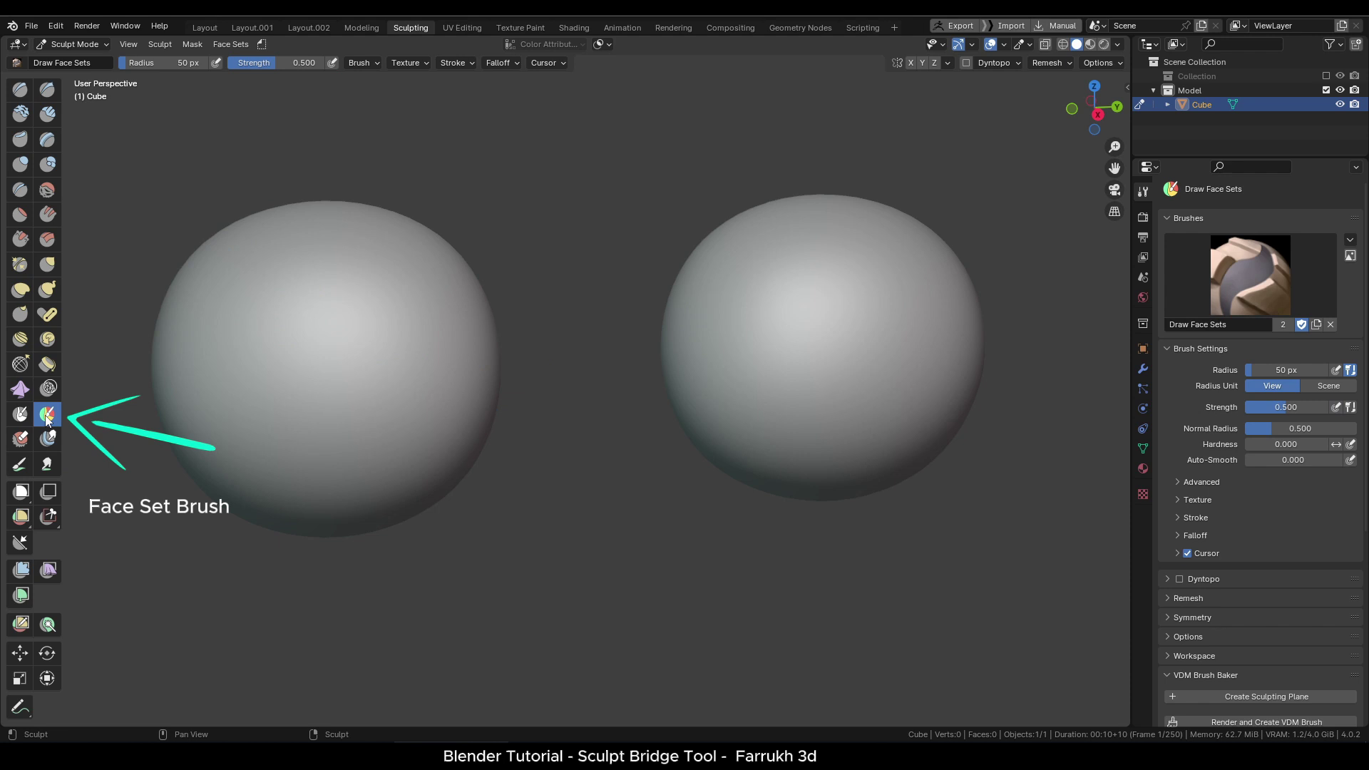
middle_drag(521, 524, 492, 499)
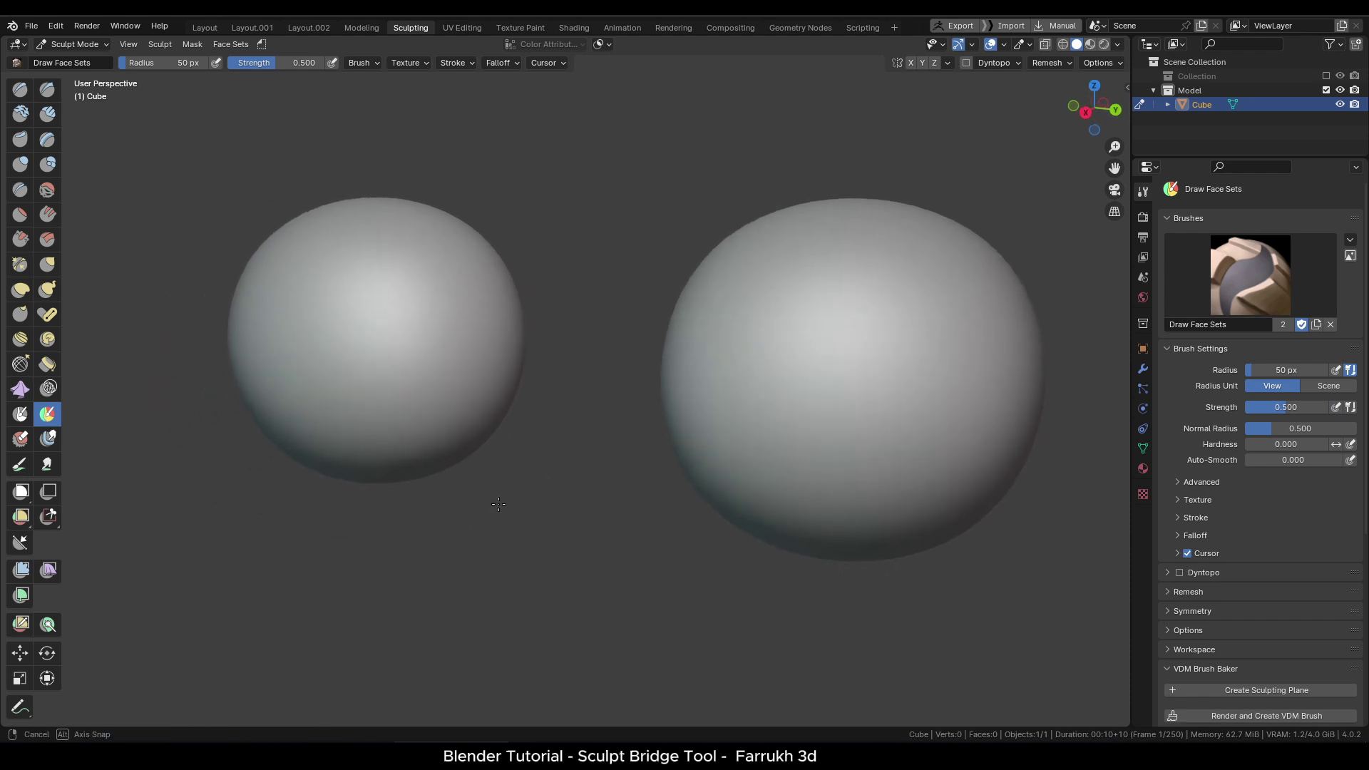
key(f)
click(543, 320)
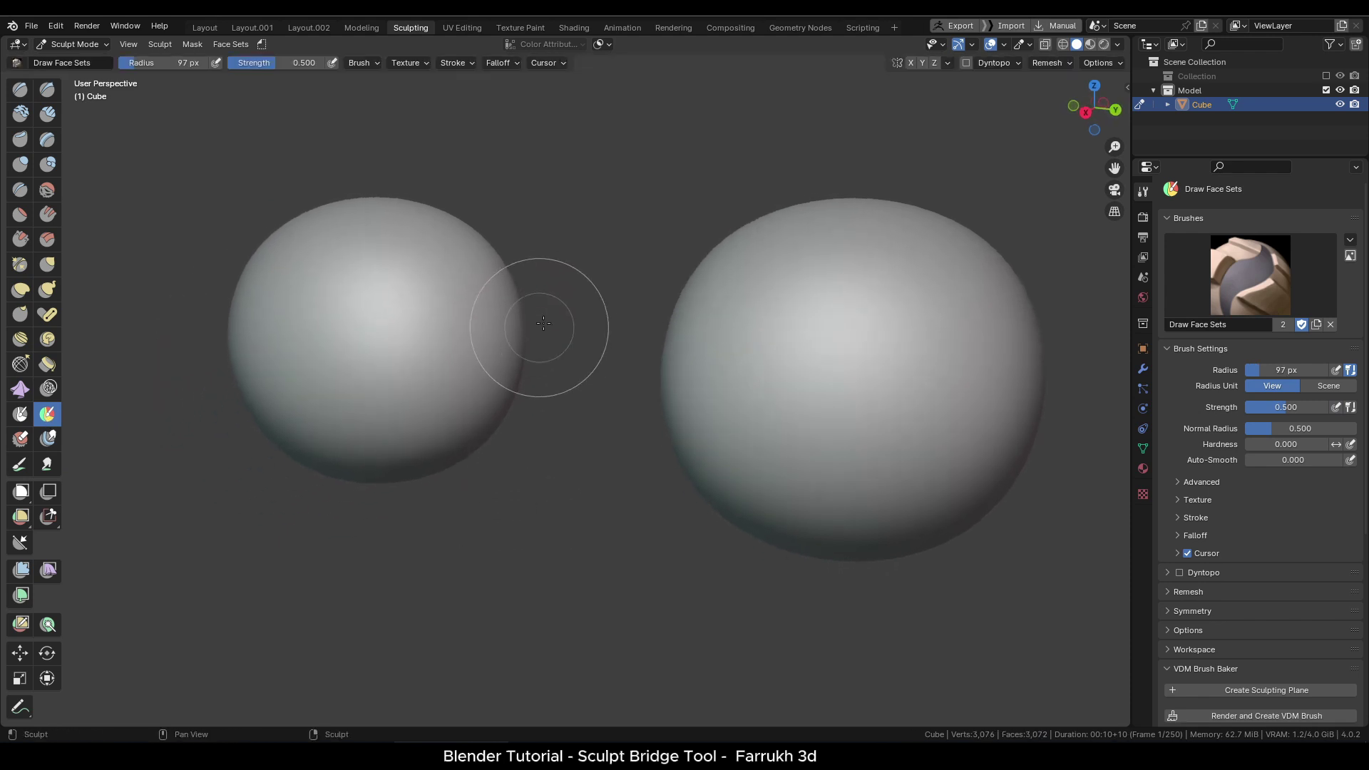
Step: Paint one face set on the inner side of each sphere so the two patches face each other
middle_drag(544, 319, 506, 311)
middle_drag(690, 353, 505, 317)
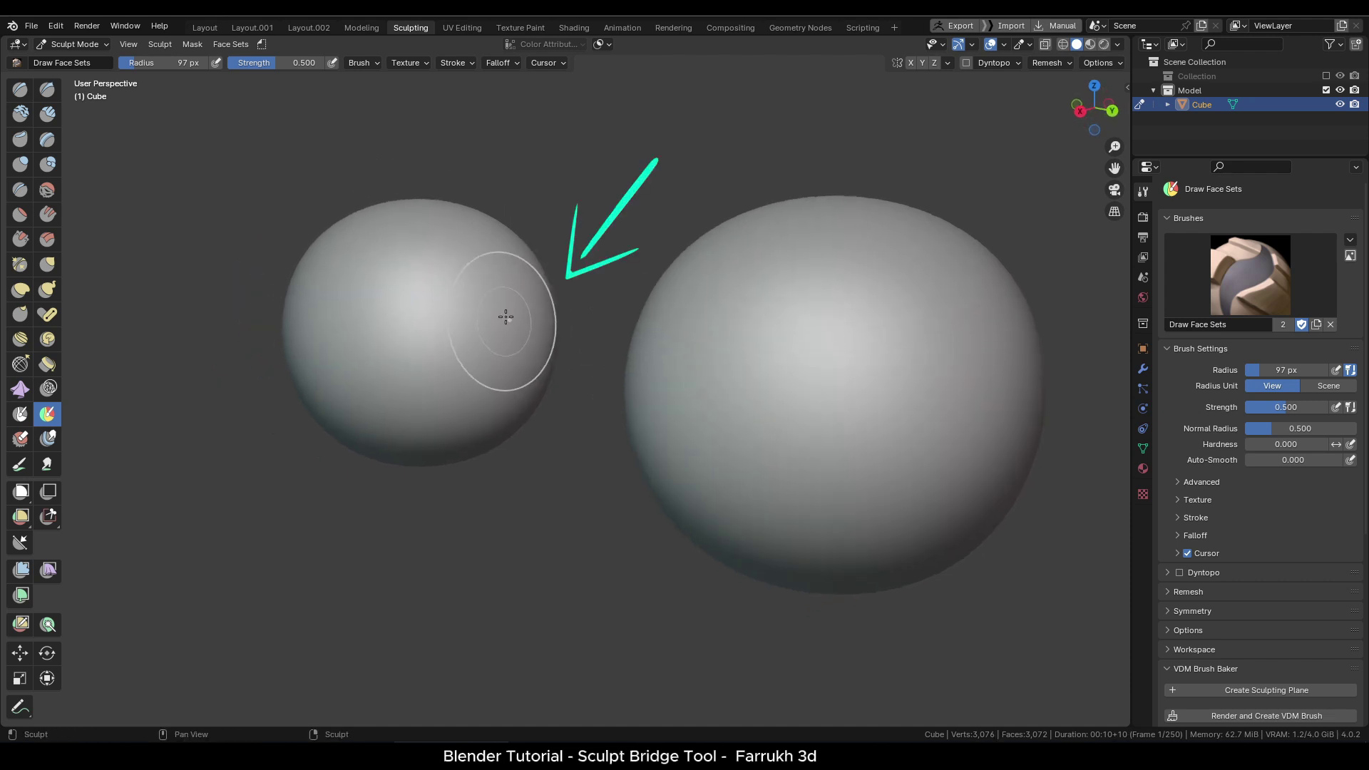
drag(508, 318, 474, 341)
mouse_move(499, 399)
middle_down()
mouse_move(583, 490)
mouse_move(627, 324)
middle_up()
mouse_move(627, 324)
mouse_down()
mouse_move(684, 293)
mouse_move(623, 408)
mouse_up()
mouse_move(622, 408)
middle_down()
mouse_move(525, 407)
mouse_move(512, 420)
mouse_move(533, 415)
middle_up()
Step: Connect the two painted face sets with the Bridge Tool
click(265, 46)
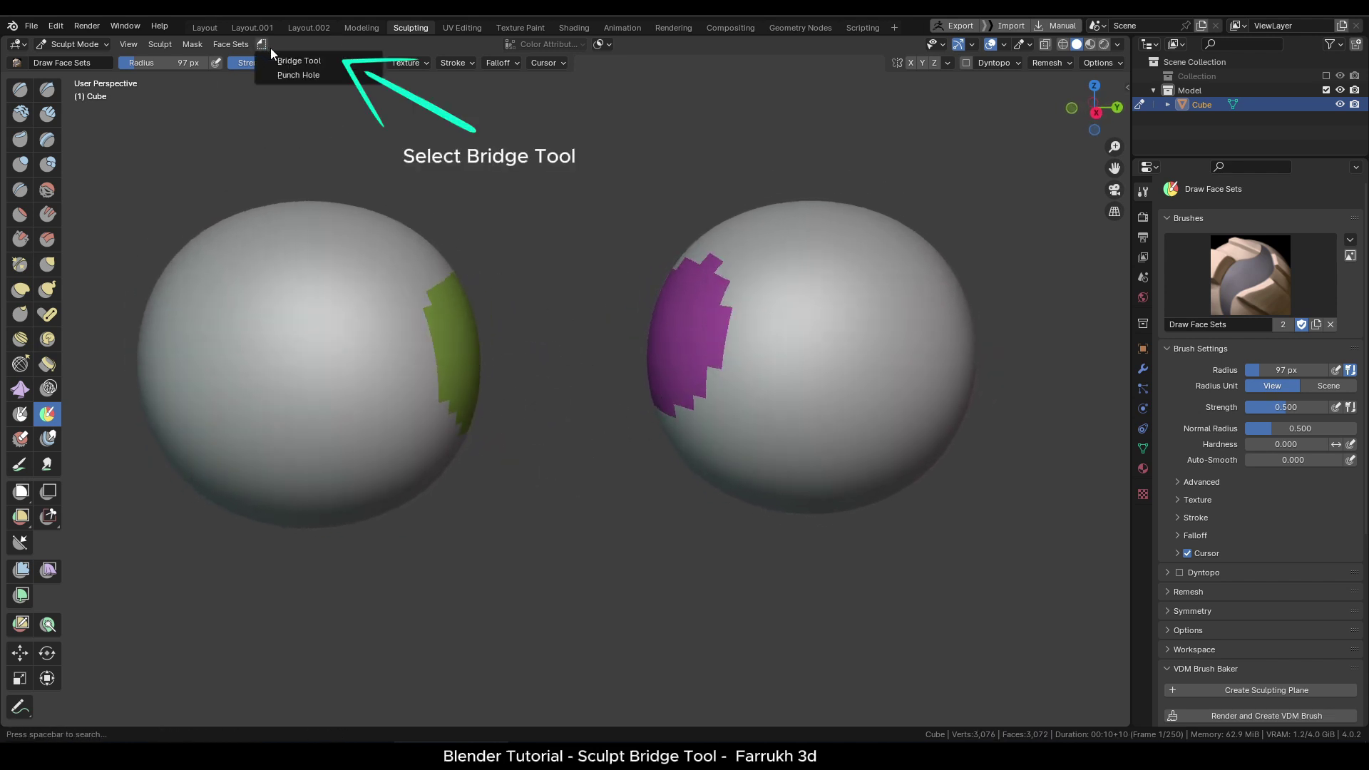
click(282, 62)
mouse_move(584, 479)
middle_down()
mouse_move(604, 508)
mouse_move(560, 486)
mouse_move(584, 473)
middle_up()
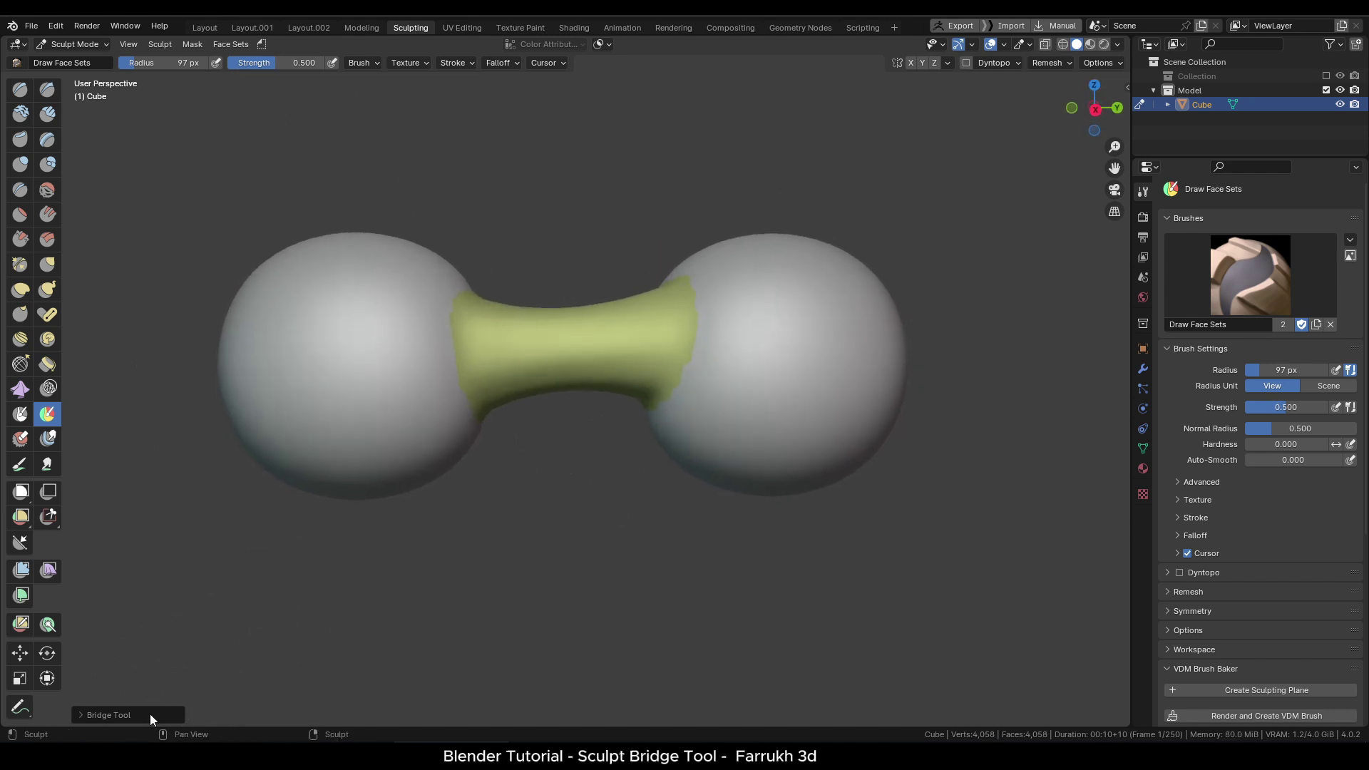
Step: Set the bridge's Squeeze to -0.330 and its Gravity to 0.750
click(150, 715)
mouse_move(204, 510)
mouse_down()
mouse_move(187, 510)
mouse_move(225, 510)
mouse_move(205, 521)
mouse_move(221, 525)
mouse_move(181, 525)
mouse_move(223, 526)
mouse_up()
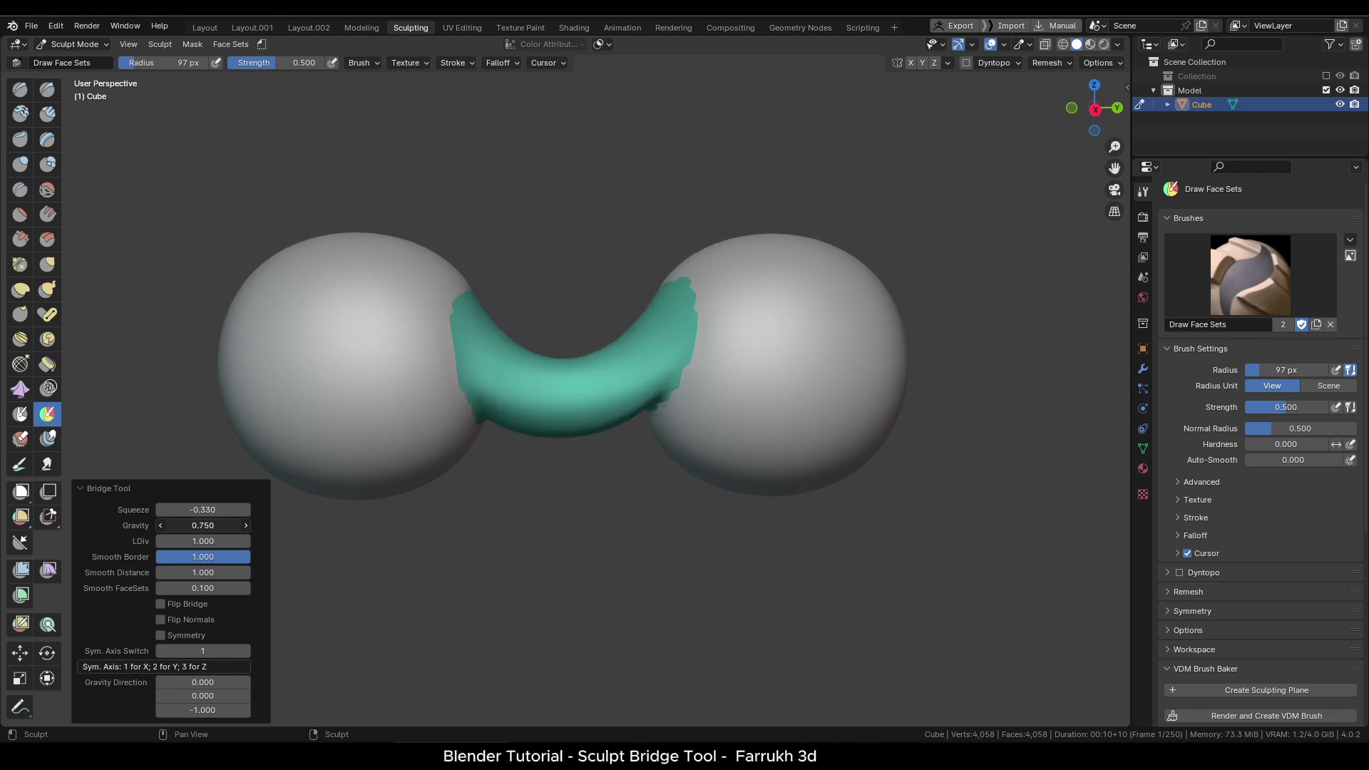
Step: Try the Symmetry option on the bridge and switch it back off
mouse_move(550, 489)
middle_down()
mouse_move(621, 448)
mouse_move(522, 545)
middle_up()
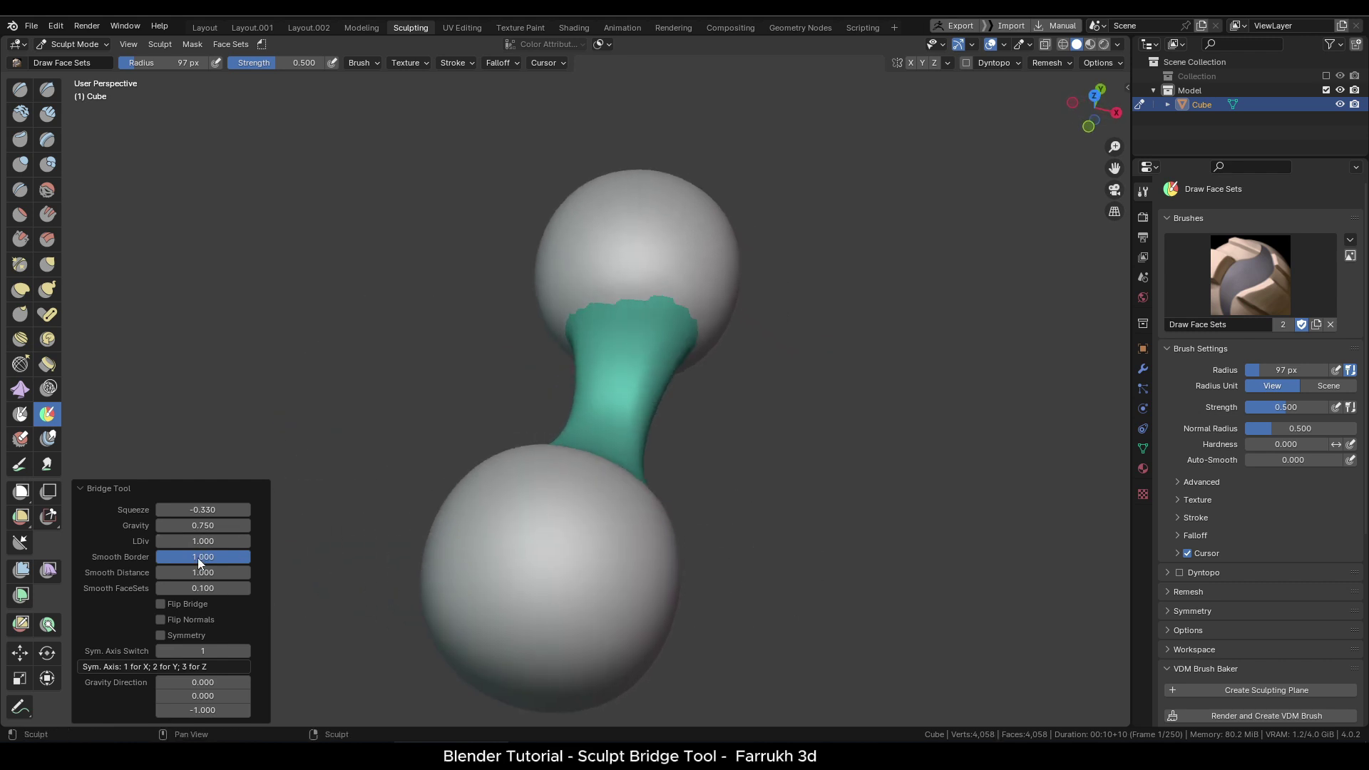
click(161, 635)
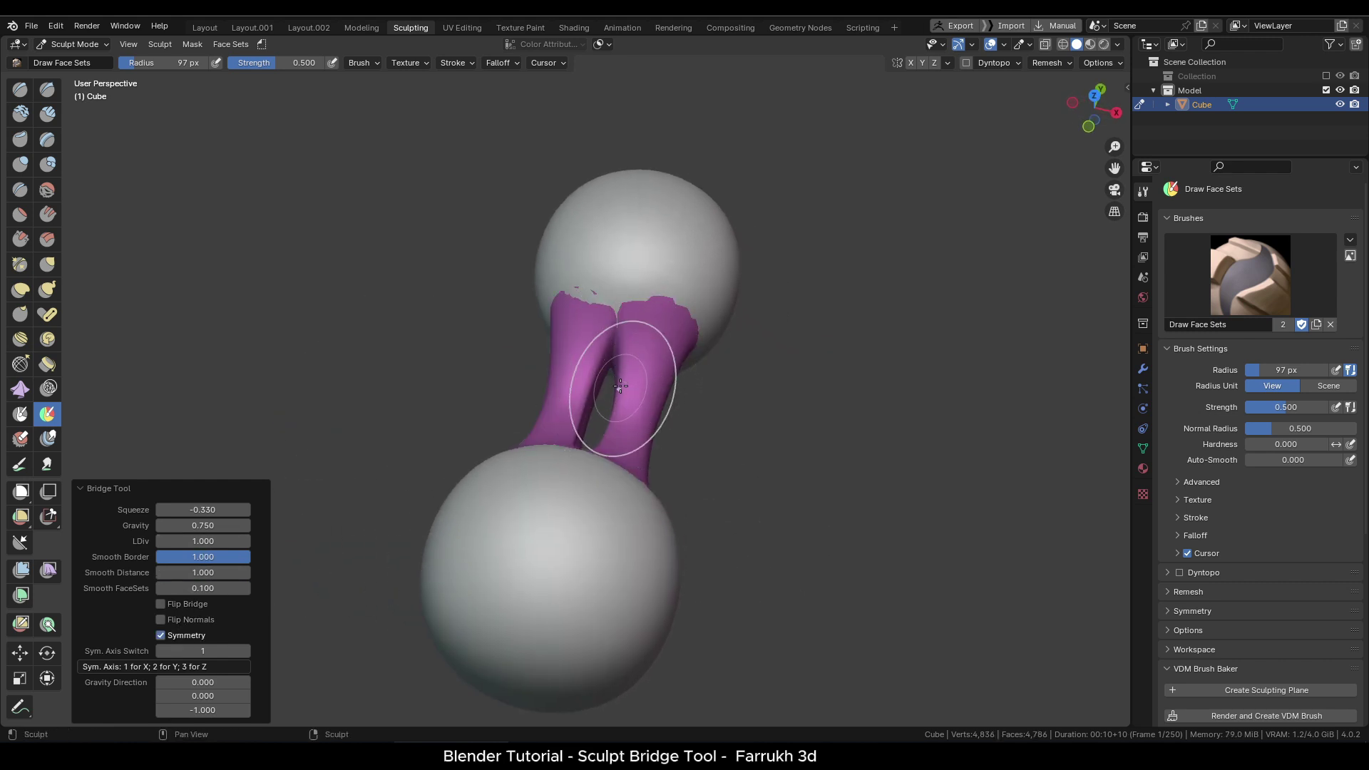
click(191, 635)
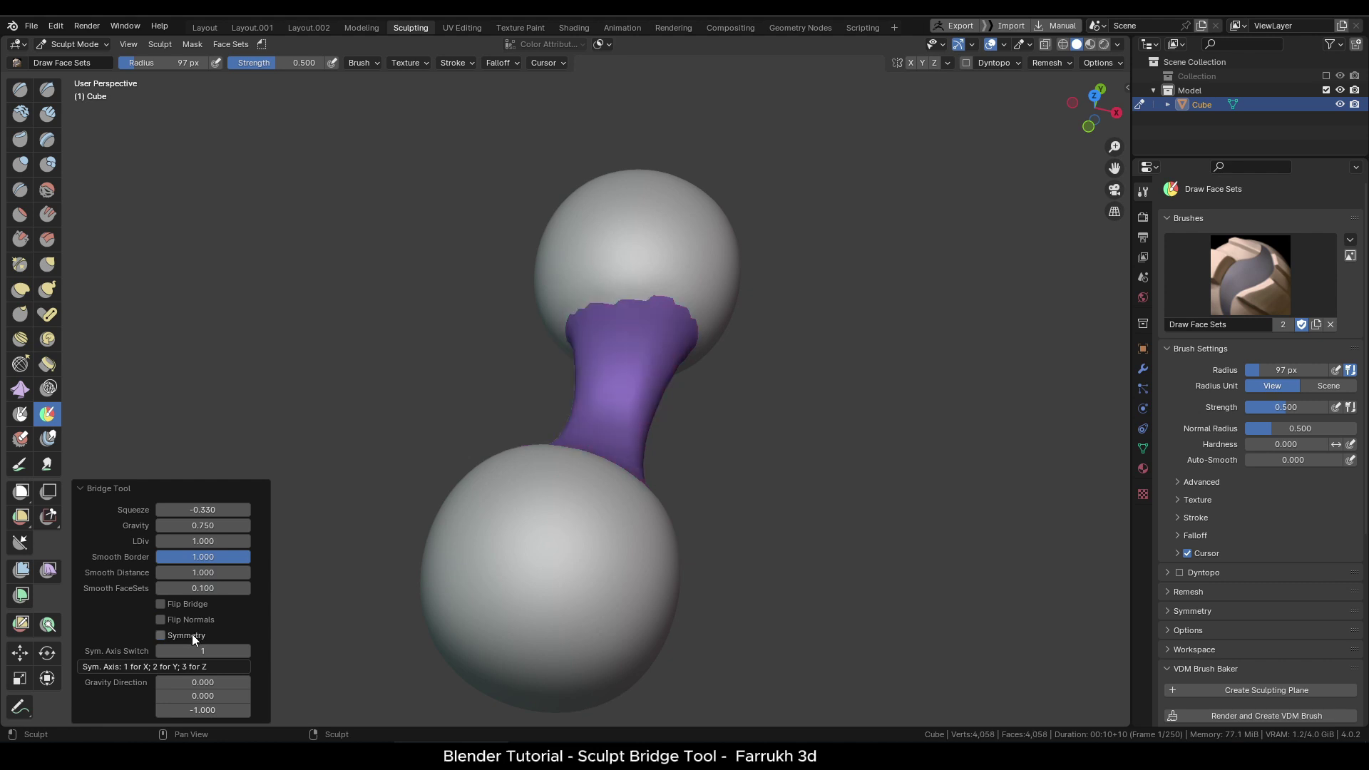
Step: Paint a new face set on the underside of the right sphere, beside the existing bridge
middle_drag(931, 443, 787, 371)
scroll(789, 378, up, 2)
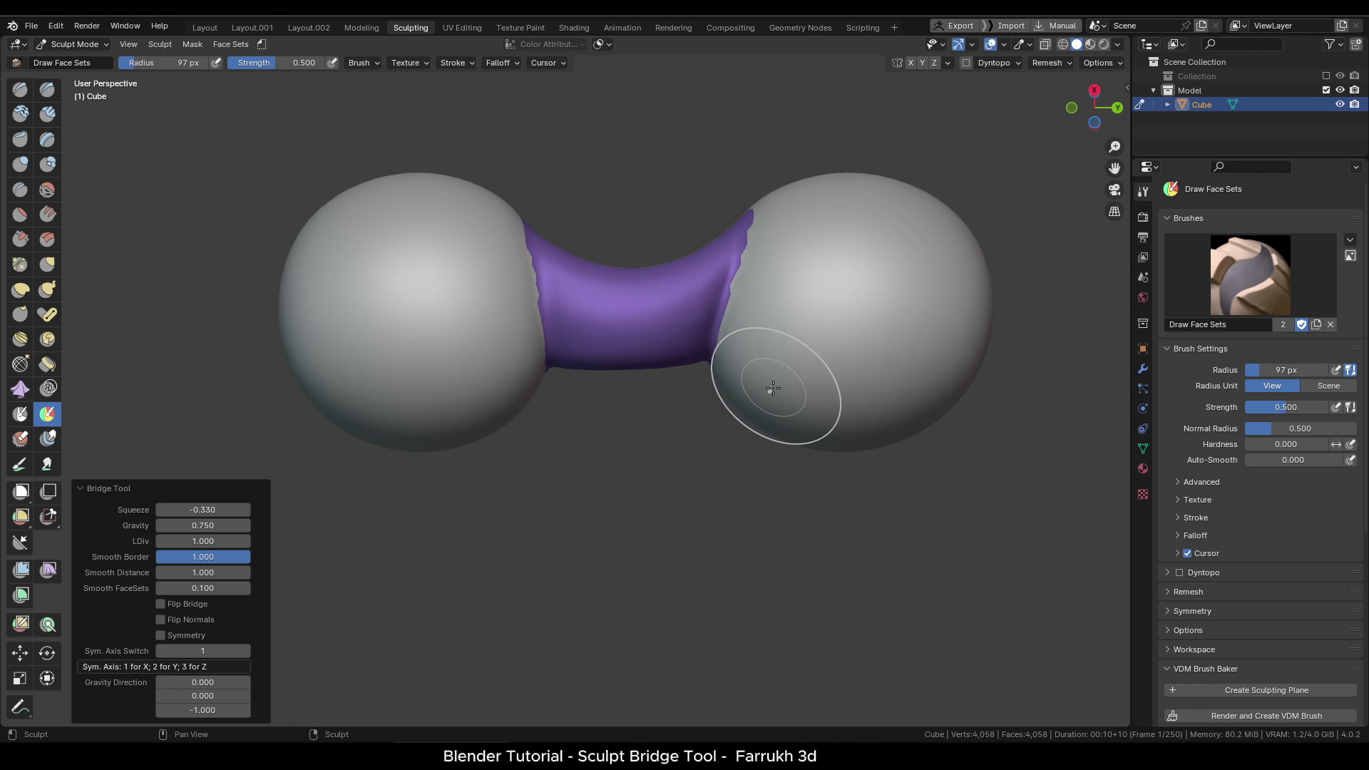
mouse_move(812, 358)
mouse_down()
mouse_move(834, 353)
mouse_move(848, 370)
mouse_up()
middle_drag(849, 371, 699, 445)
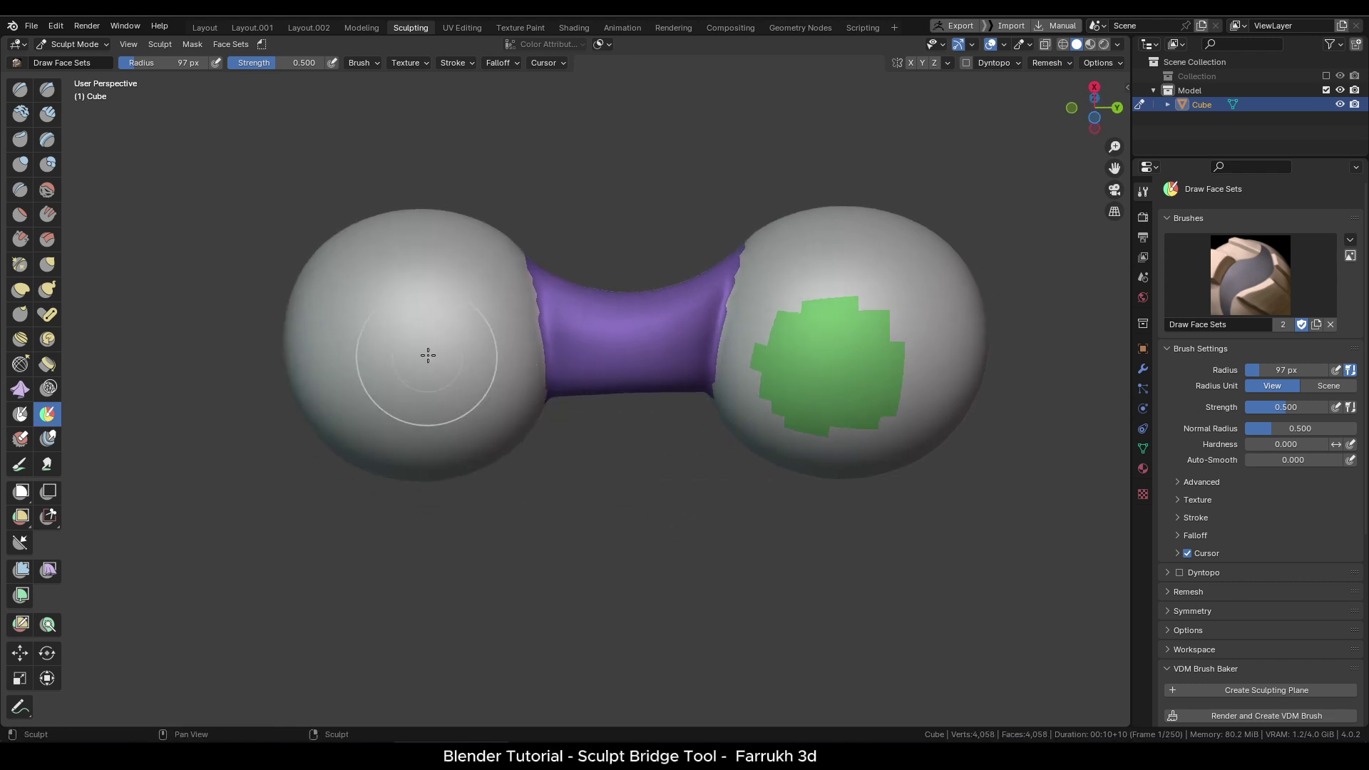
Step: Try painting a matching face set on the left sphere and undo its strokes
drag(428, 356, 438, 412)
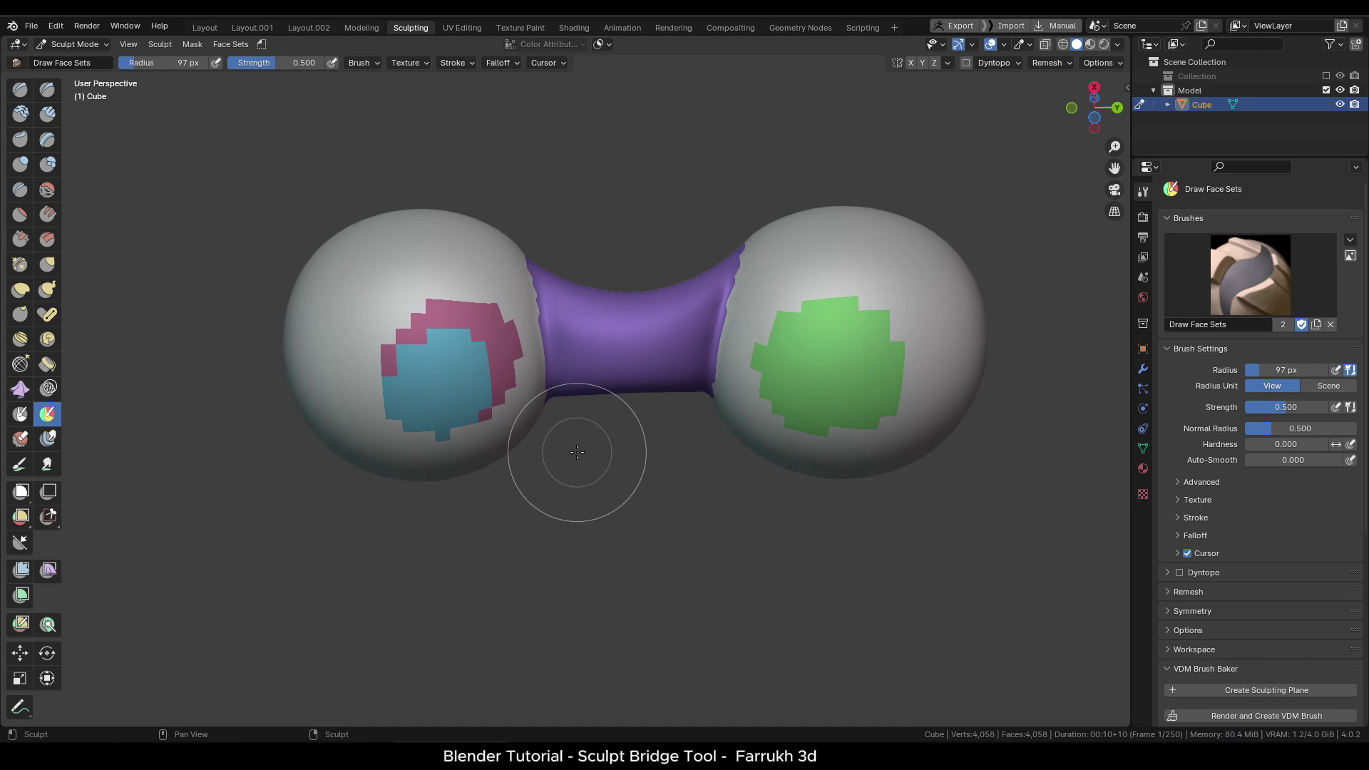
key(ctrl+z)
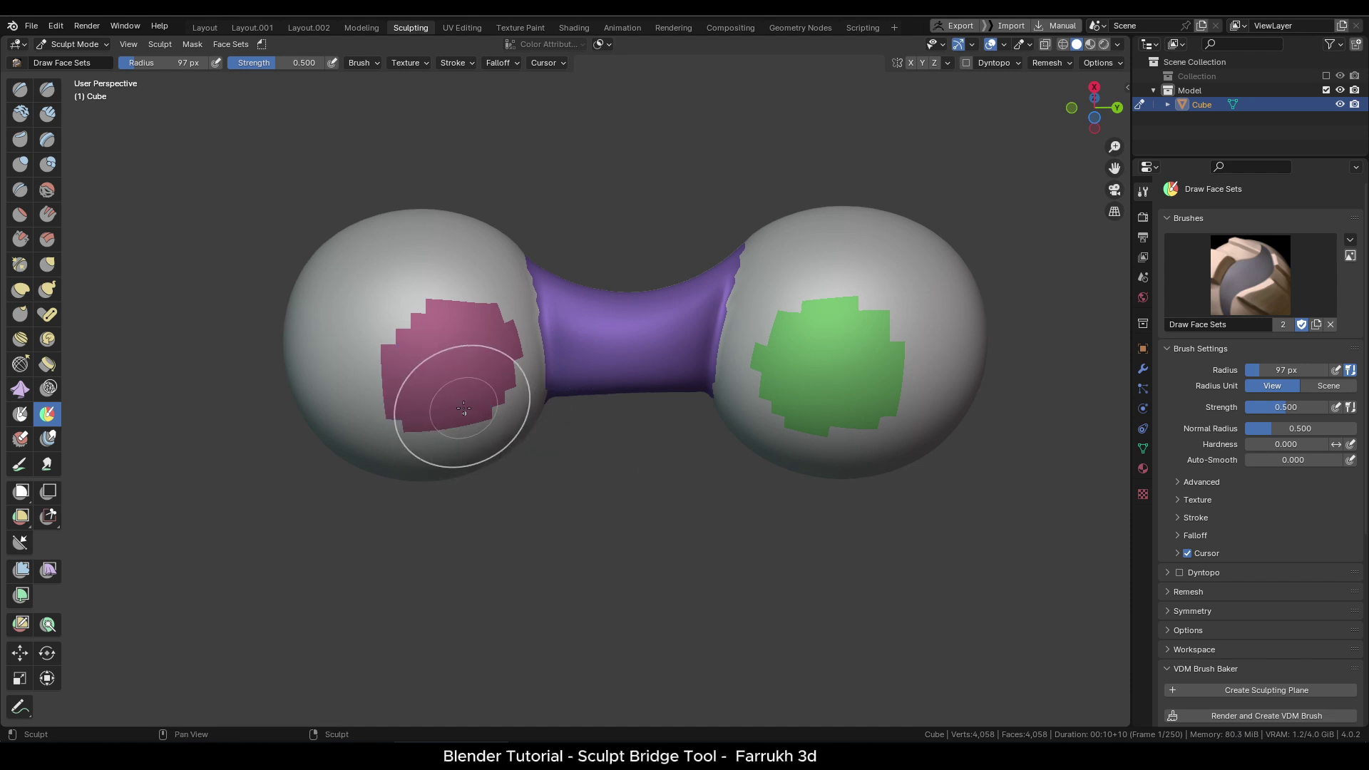
middle_drag(458, 507, 452, 430)
key(ctrl+z)
key(ctrl+z)
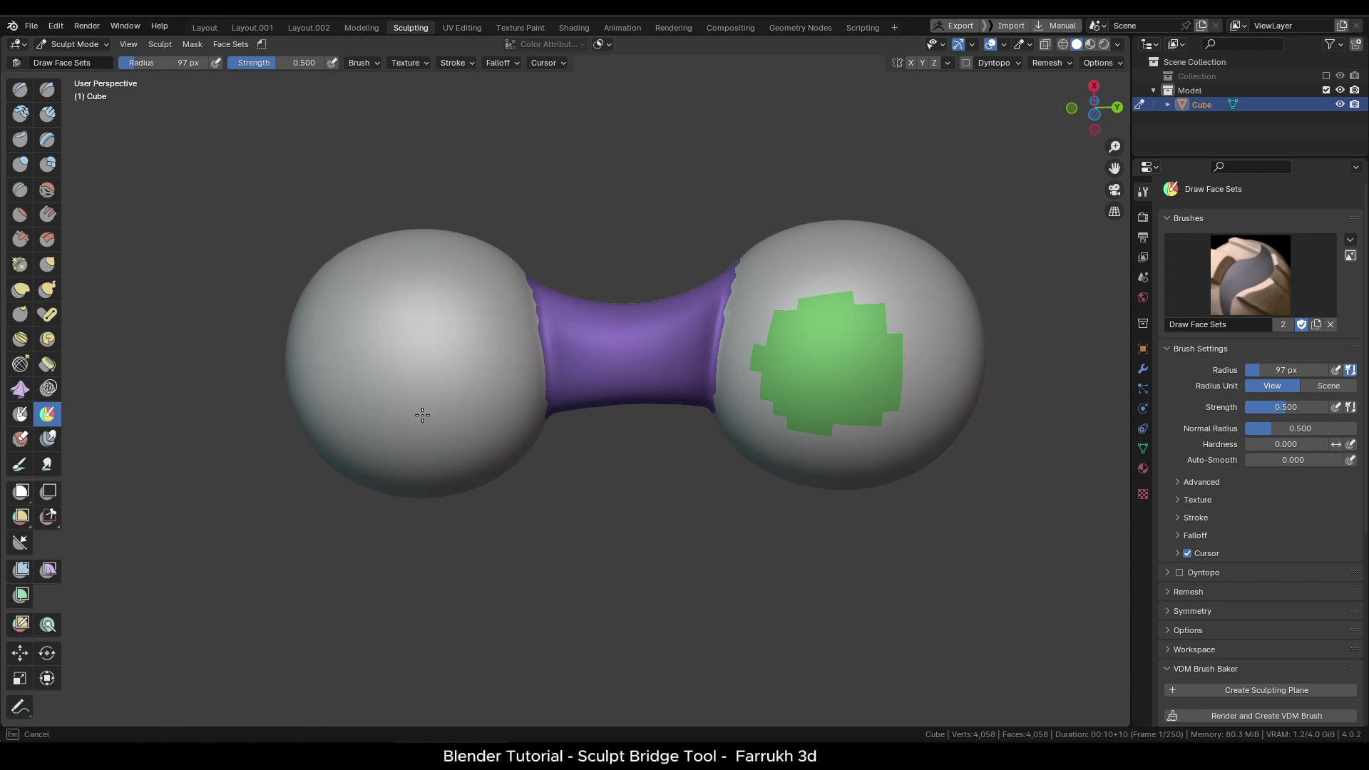
Step: Paint a single face set on the underside of the left sphere to match the right sphere's patch
mouse_move(432, 363)
mouse_down()
mouse_move(437, 353)
mouse_move(418, 362)
mouse_move(461, 400)
mouse_up()
scroll(539, 436, down, 1)
middle_drag(559, 443, 560, 493)
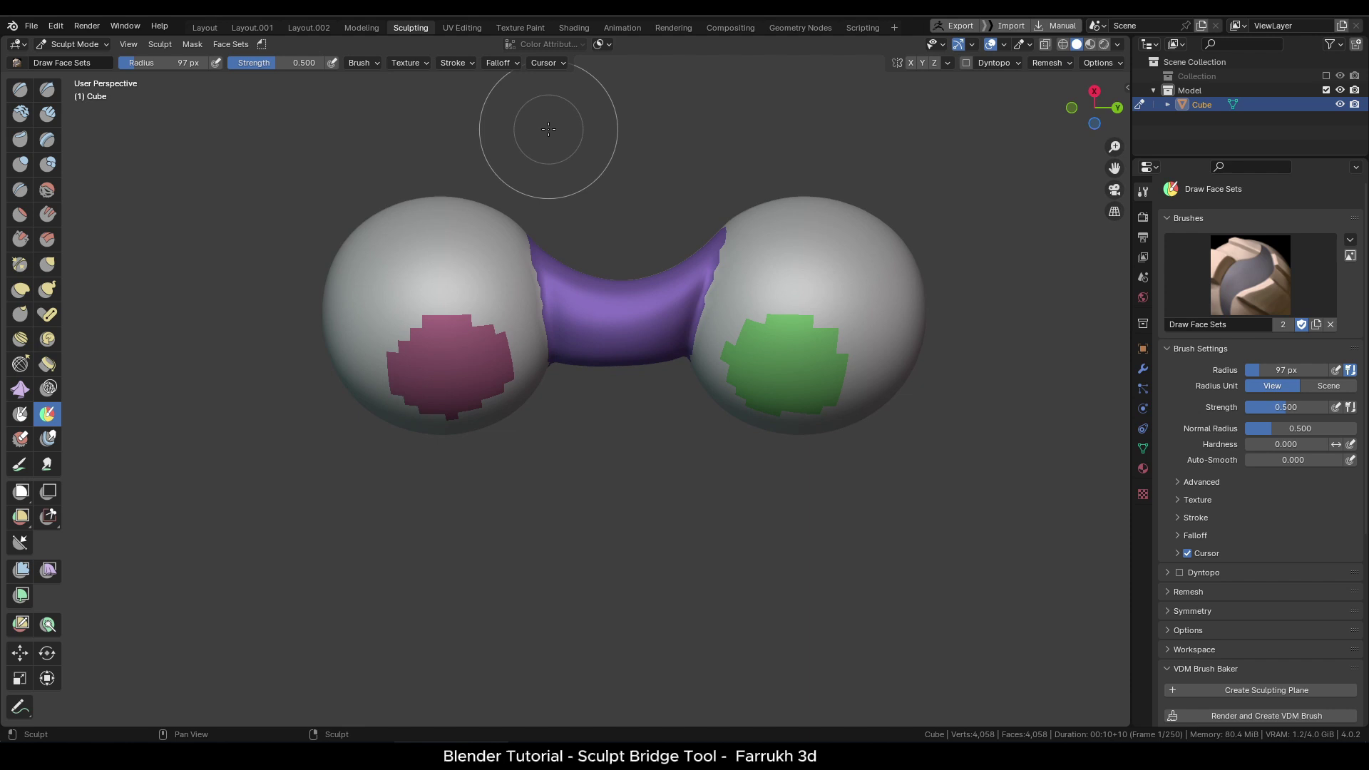
Step: Connect the two underside face sets with the Bridge Tool
shift+middle_drag(548, 128, 477, 161)
click(269, 47)
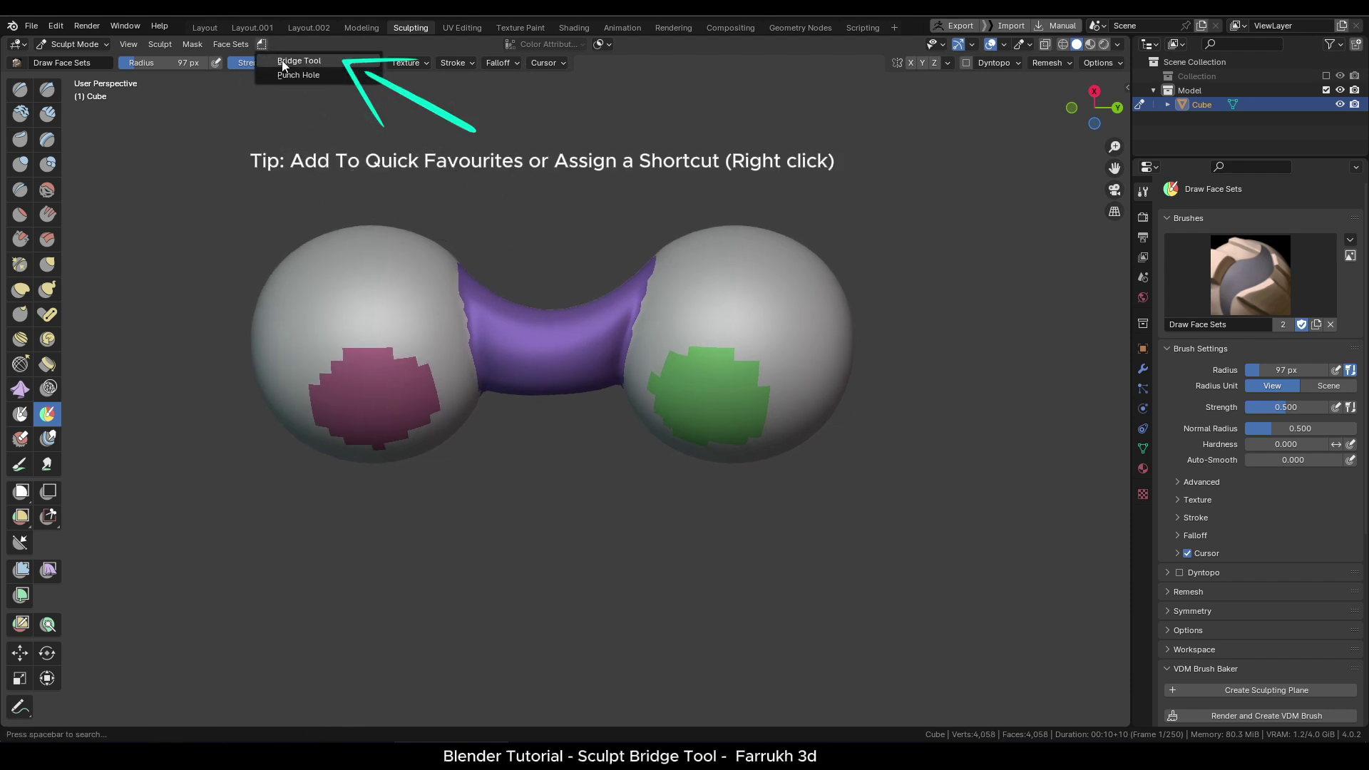
click(283, 63)
mouse_move(548, 473)
middle_down()
mouse_move(508, 500)
mouse_move(534, 453)
middle_up()
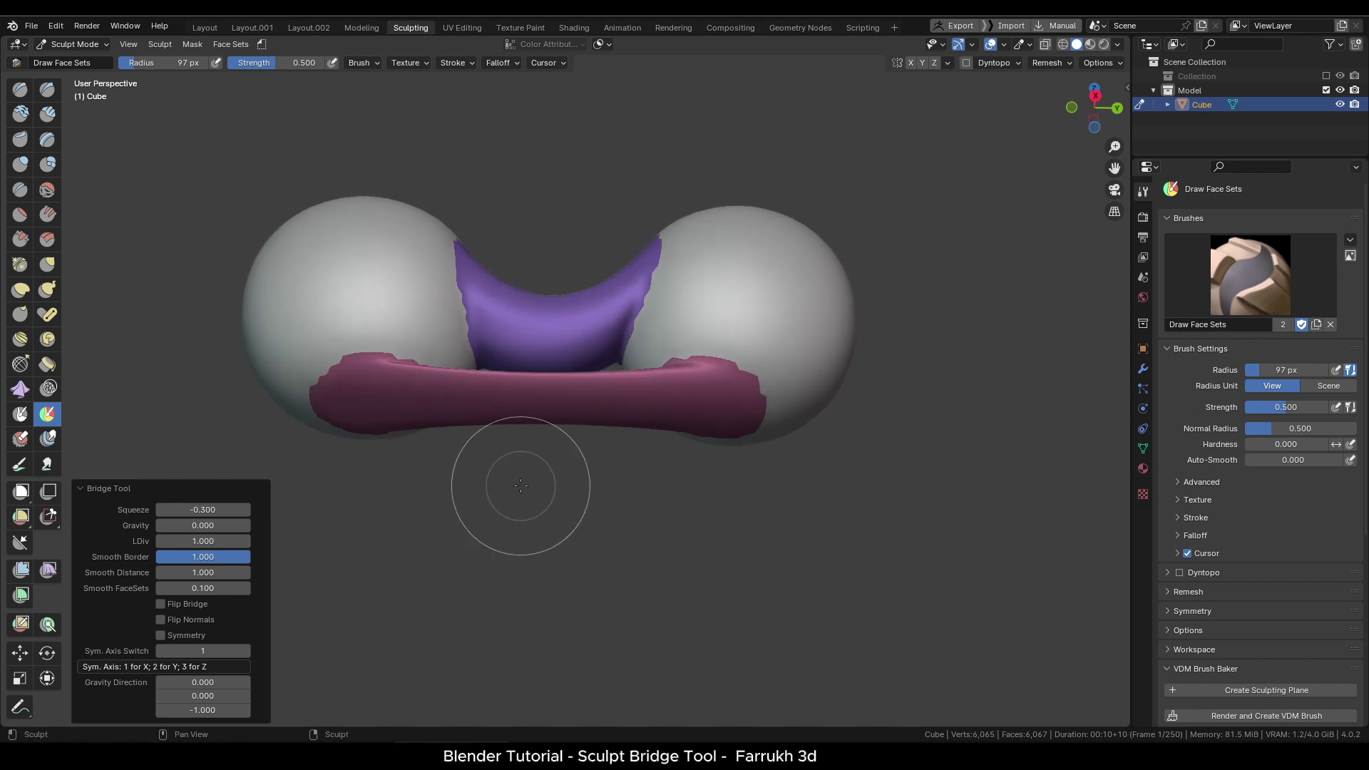
Step: Set the lower bridge's Gravity to 0.670 and its Squeeze to 0.110
drag(200, 525, 236, 526)
middle_drag(627, 621, 656, 636)
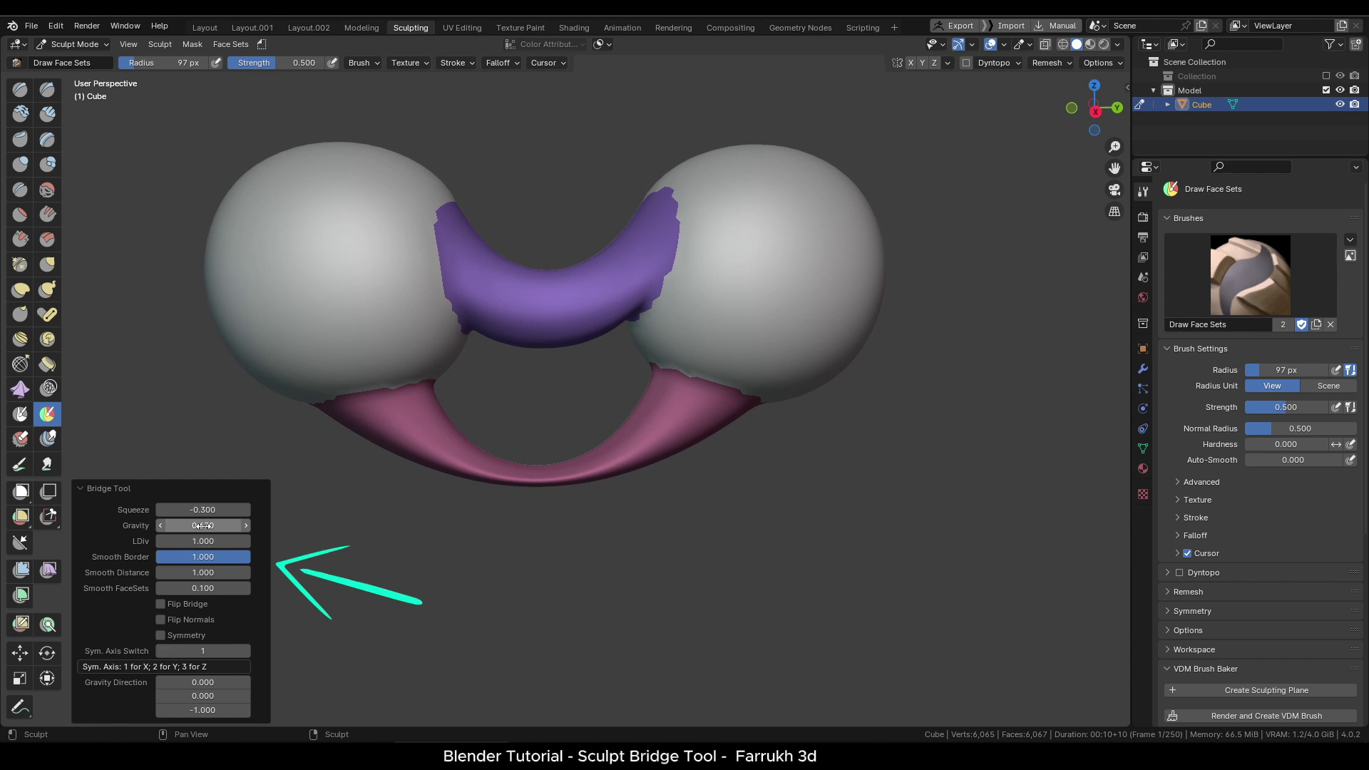
drag(200, 509, 211, 509)
scroll(606, 529, down, 1)
mouse_move(635, 531)
alt+mouse_down()
mouse_move(678, 537)
mouse_move(612, 526)
alt+mouse_up()
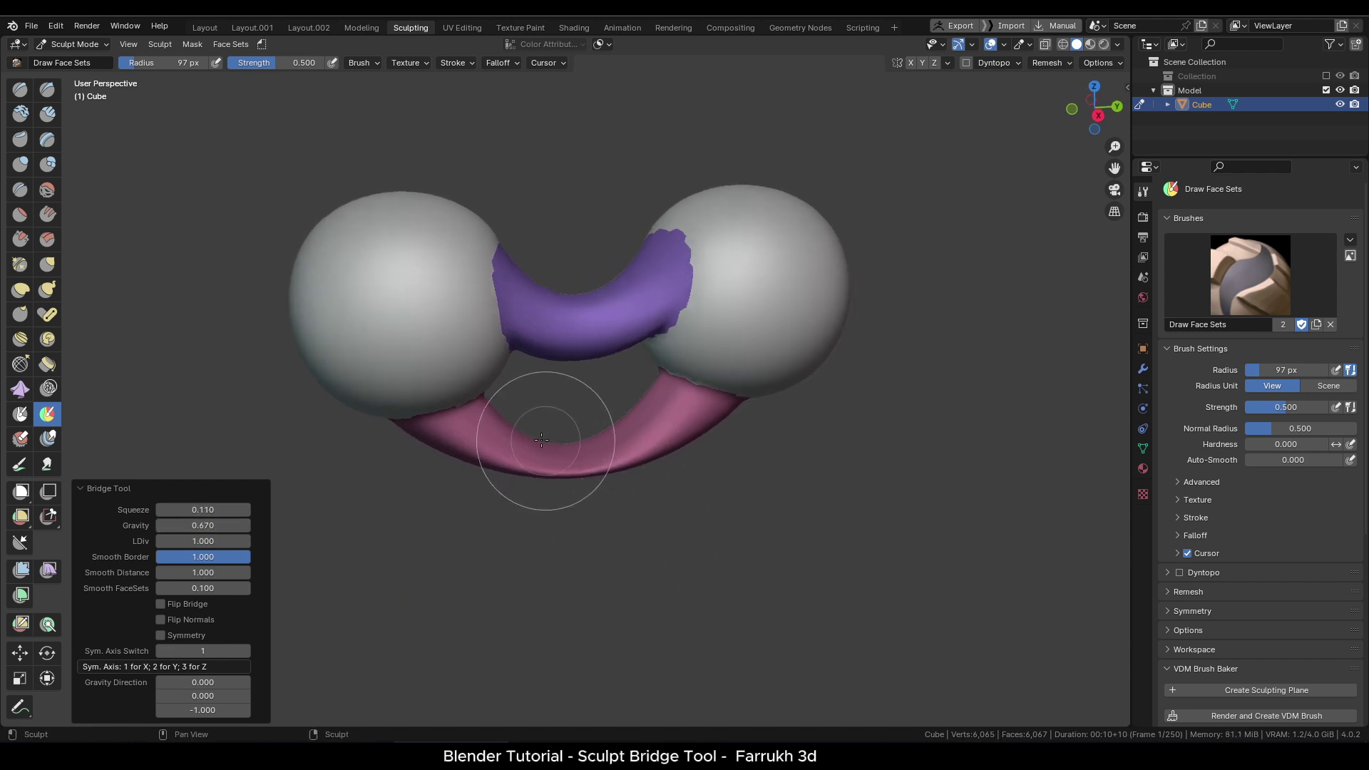
Step: Paint a face set on the upper part of the right sphere and smooth its boundary
mouse_move(635, 428)
middle_down()
mouse_move(580, 397)
mouse_move(592, 371)
mouse_move(616, 390)
middle_up()
scroll(611, 356, up, 3)
scroll(612, 374, down, 1)
drag(737, 341, 734, 349)
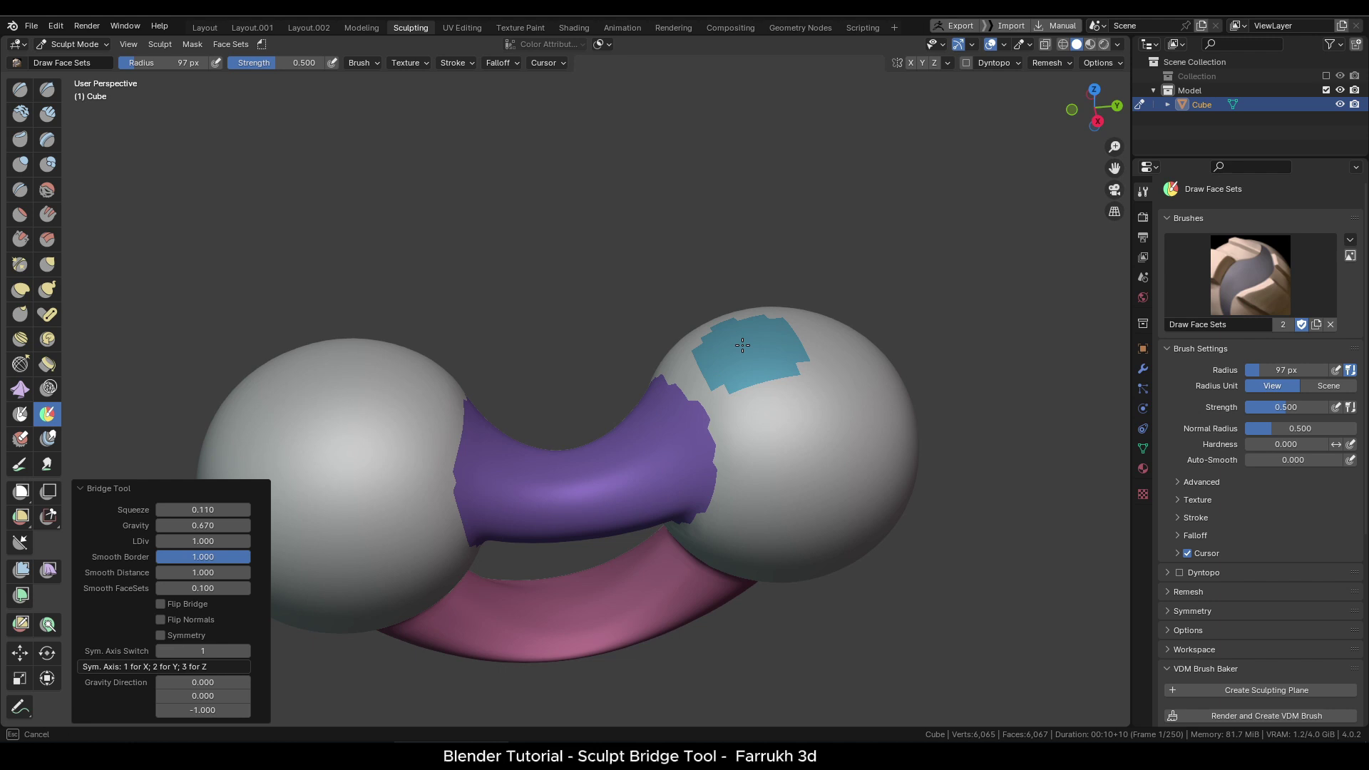
mouse_move(734, 349)
middle_down()
mouse_move(687, 342)
mouse_move(678, 382)
mouse_move(787, 345)
middle_up()
scroll(788, 345, up, 3)
mouse_move(788, 345)
shift+mouse_down()
mouse_move(834, 314)
mouse_move(786, 384)
shift+mouse_up()
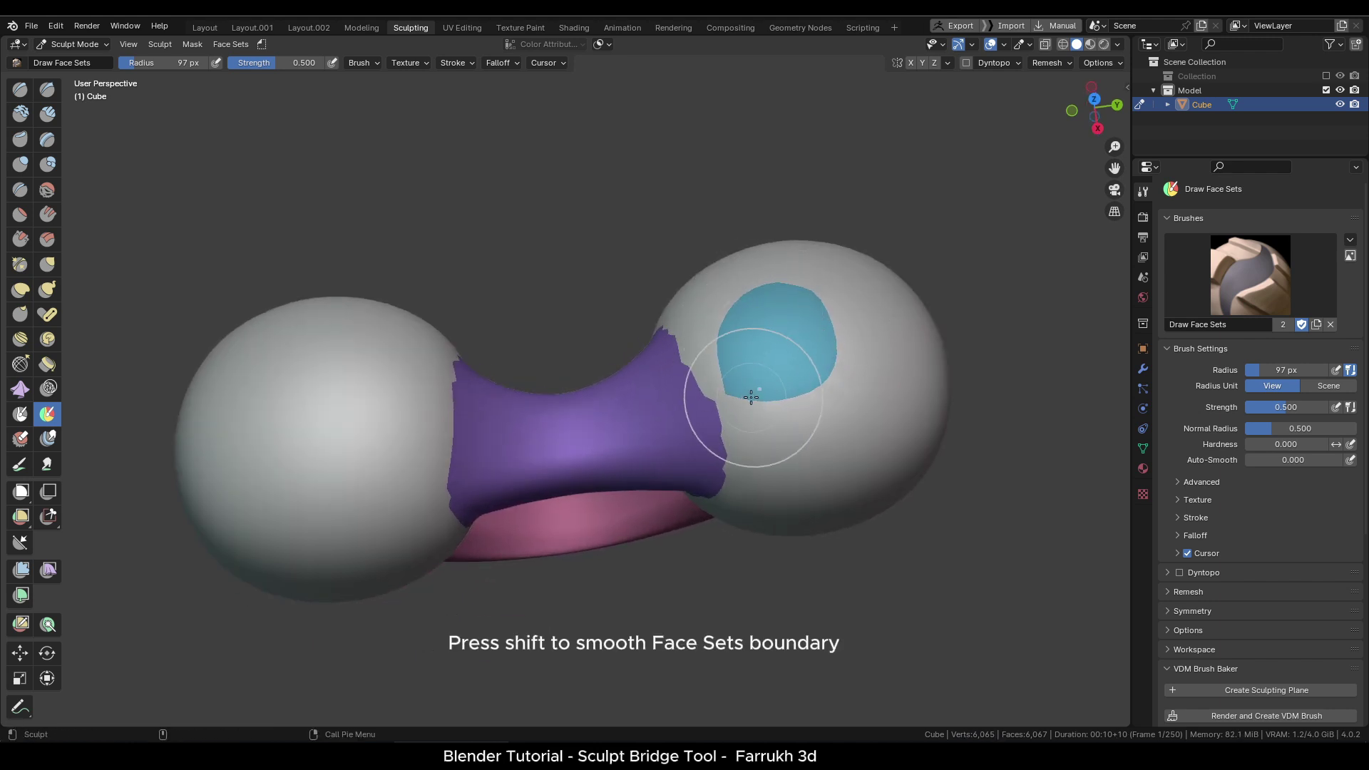
Step: Paint a matching face set with a smoothed boundary on the upper part of the left sphere
mouse_move(356, 388)
mouse_down()
mouse_move(361, 437)
mouse_move(306, 370)
mouse_move(327, 361)
mouse_up()
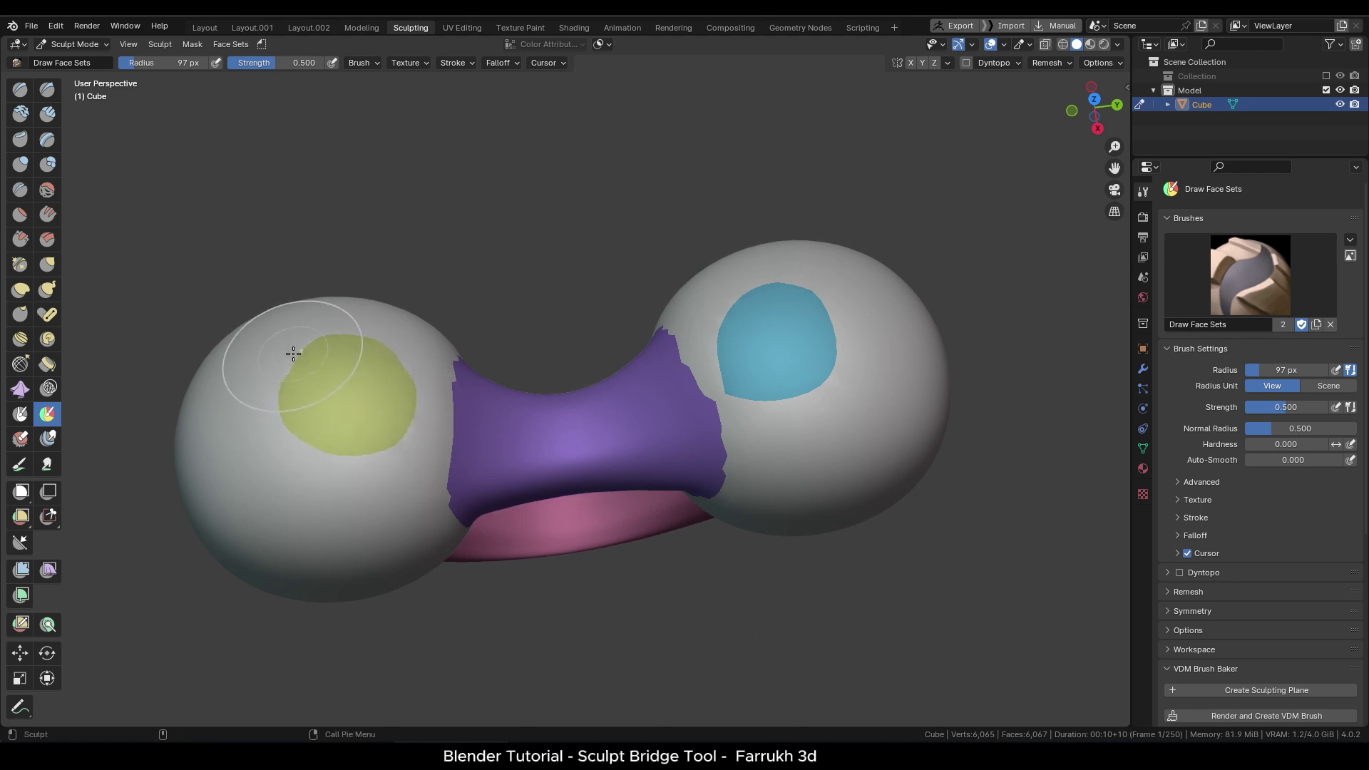
scroll(371, 397, down, 1)
middle_drag(372, 397, 452, 442)
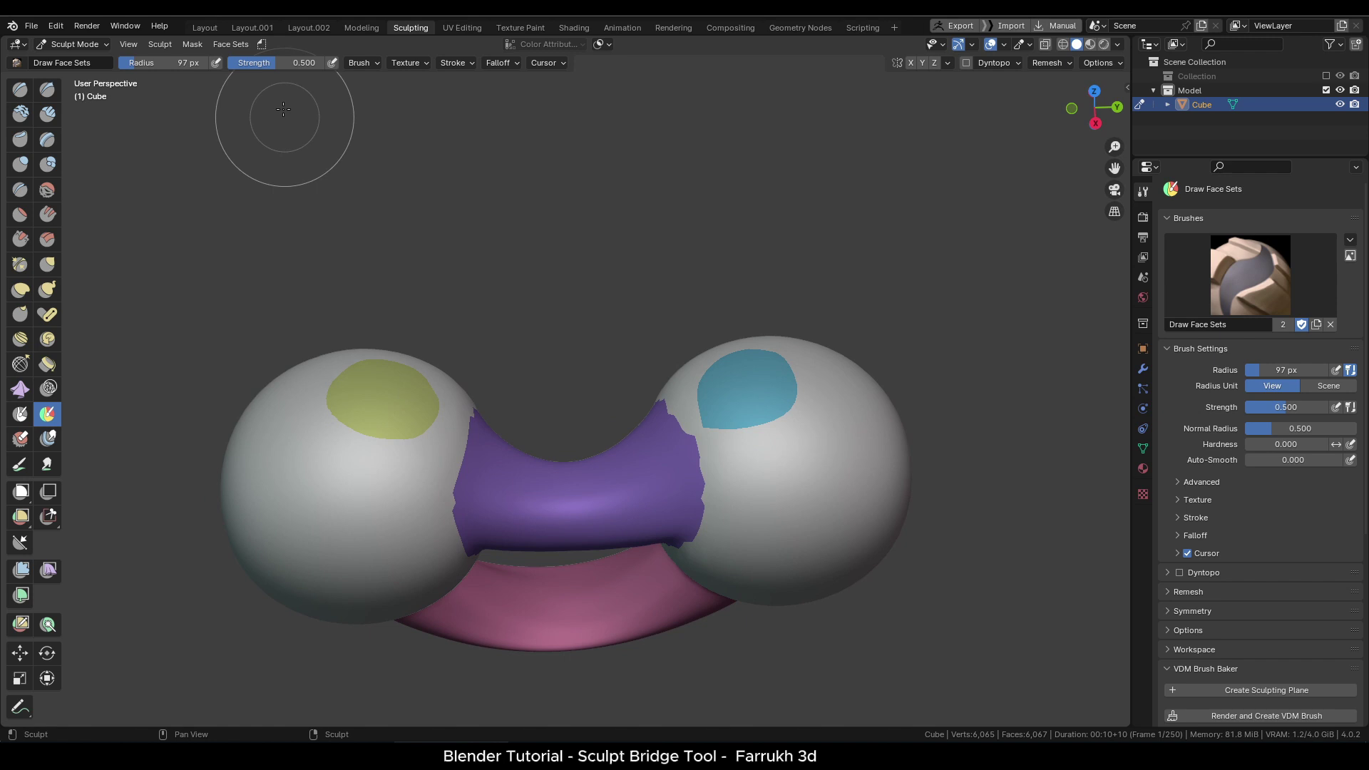
Step: Bridge the two upper face sets, with Gravity -0.710 and Squeeze 0.360 so the bridge arches upward
click(262, 45)
click(287, 66)
mouse_move(351, 138)
middle_down()
mouse_move(473, 269)
mouse_move(642, 401)
mouse_move(672, 318)
middle_up()
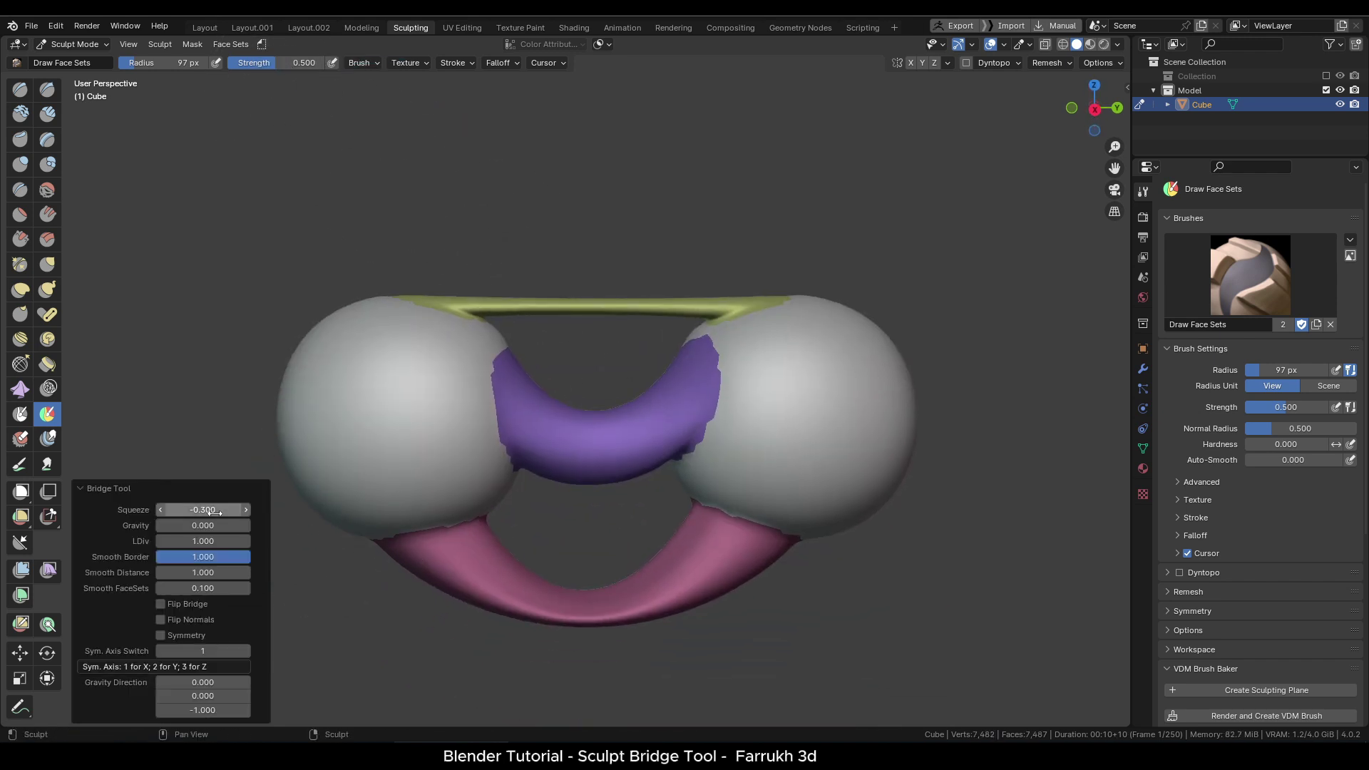
drag(202, 525, 228, 509)
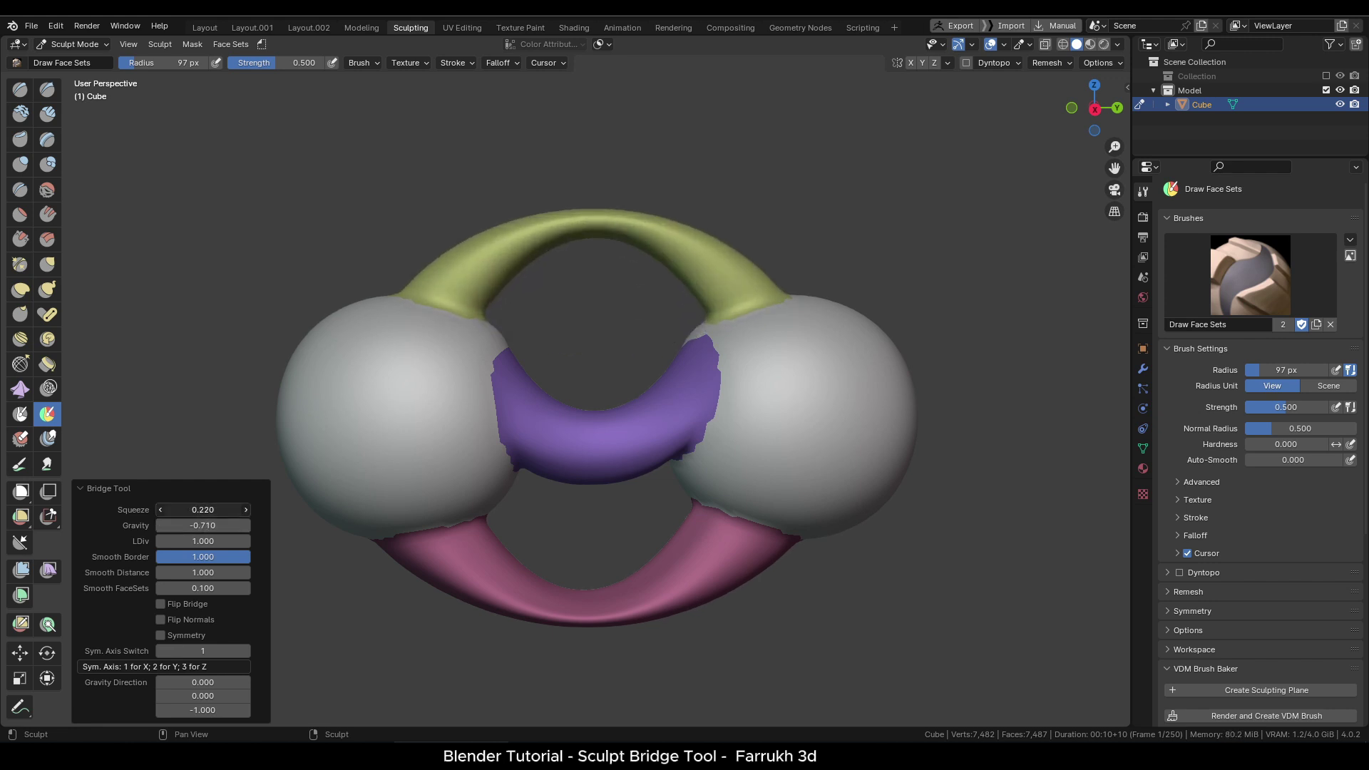
mouse_move(628, 572)
middle_down()
mouse_move(607, 568)
mouse_move(626, 549)
mouse_move(641, 605)
middle_up()
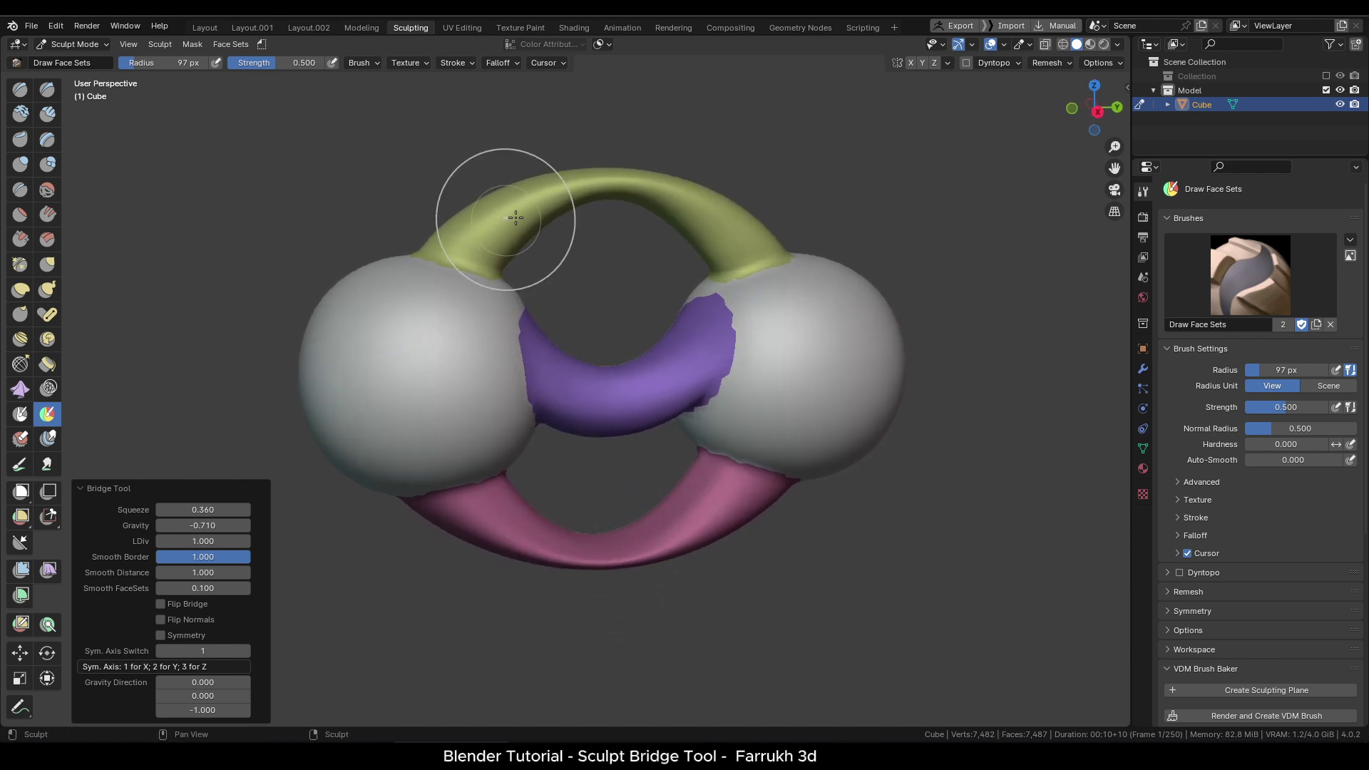
Step: Clear the face set colors across the bridged model using Face Set from Visible
click(230, 44)
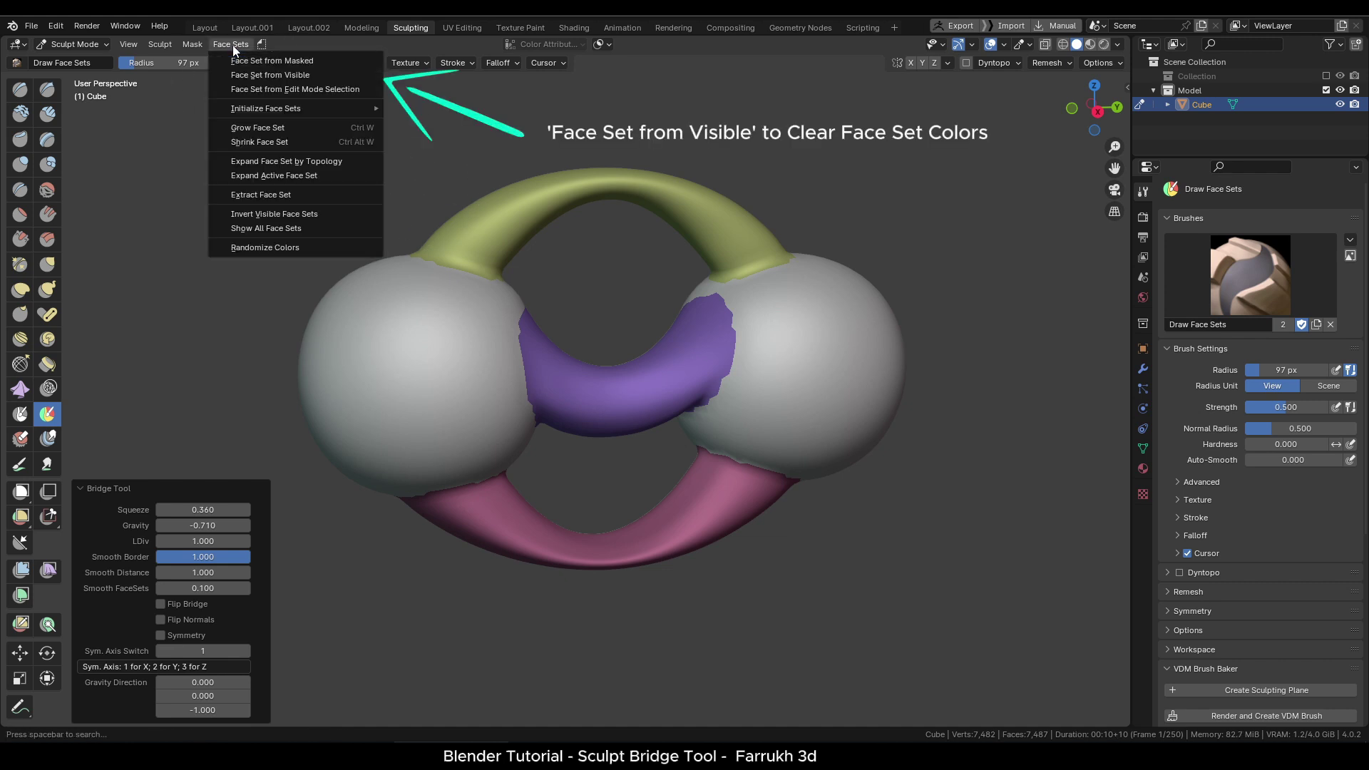
click(269, 75)
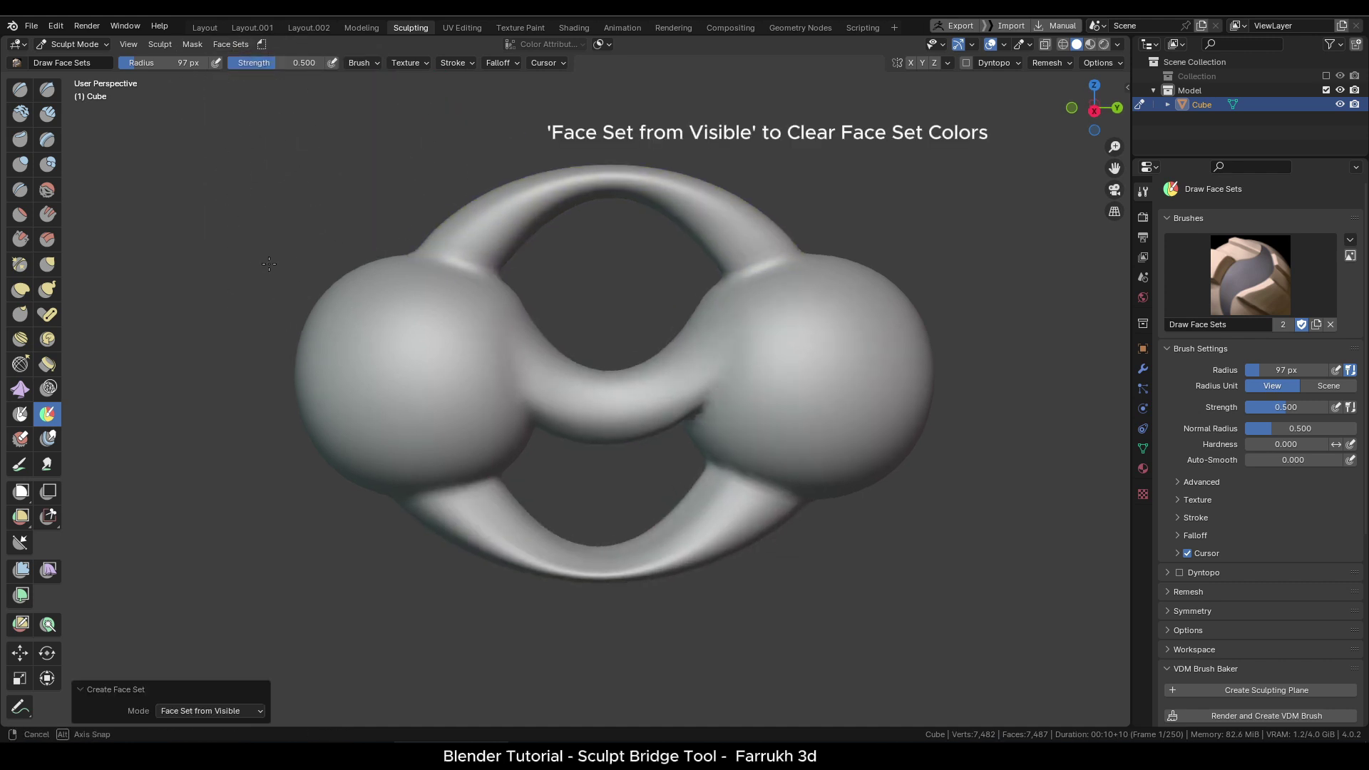
mouse_move(521, 387)
middle_down()
mouse_move(607, 297)
mouse_move(553, 312)
middle_up()
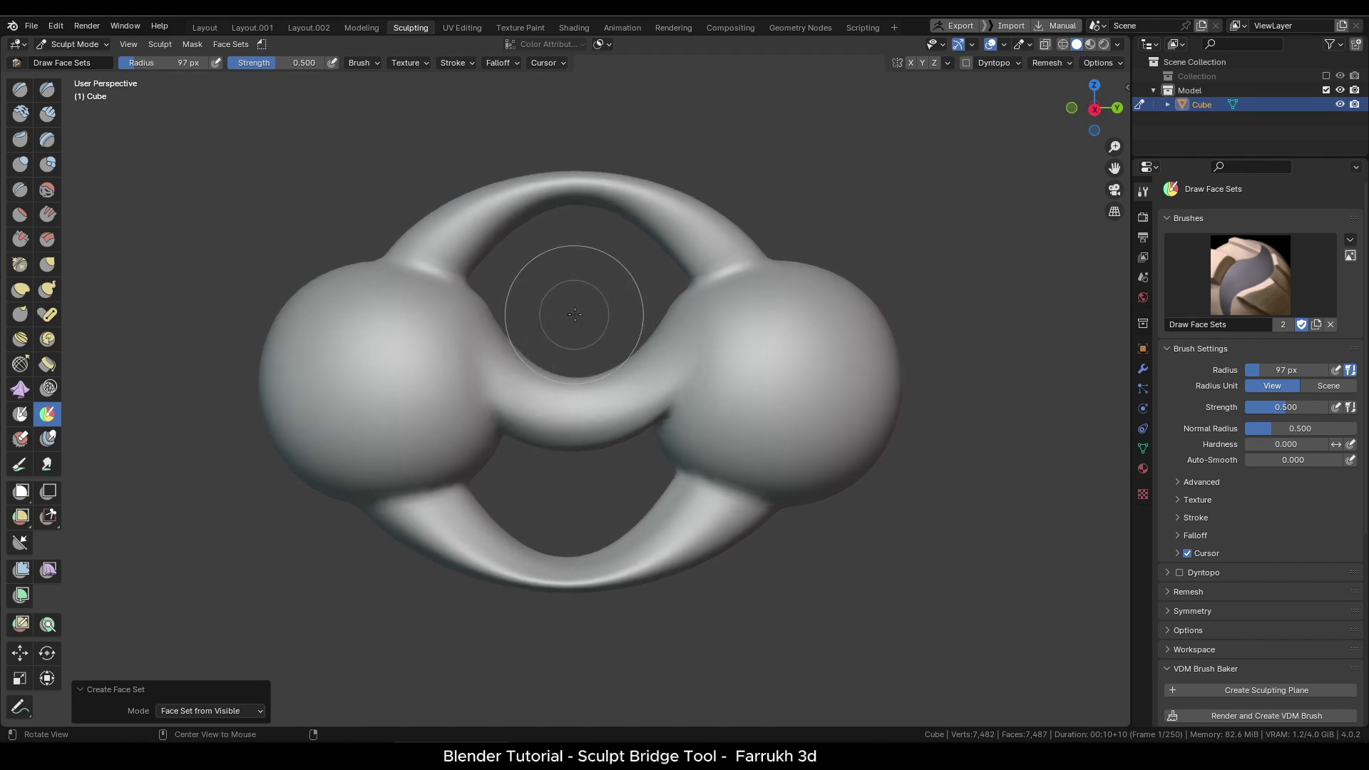
Step: Paint one face set on the front of the left sphere, smooth its boundary, and paint another on the sphere's back
middle_drag(575, 314, 473, 427)
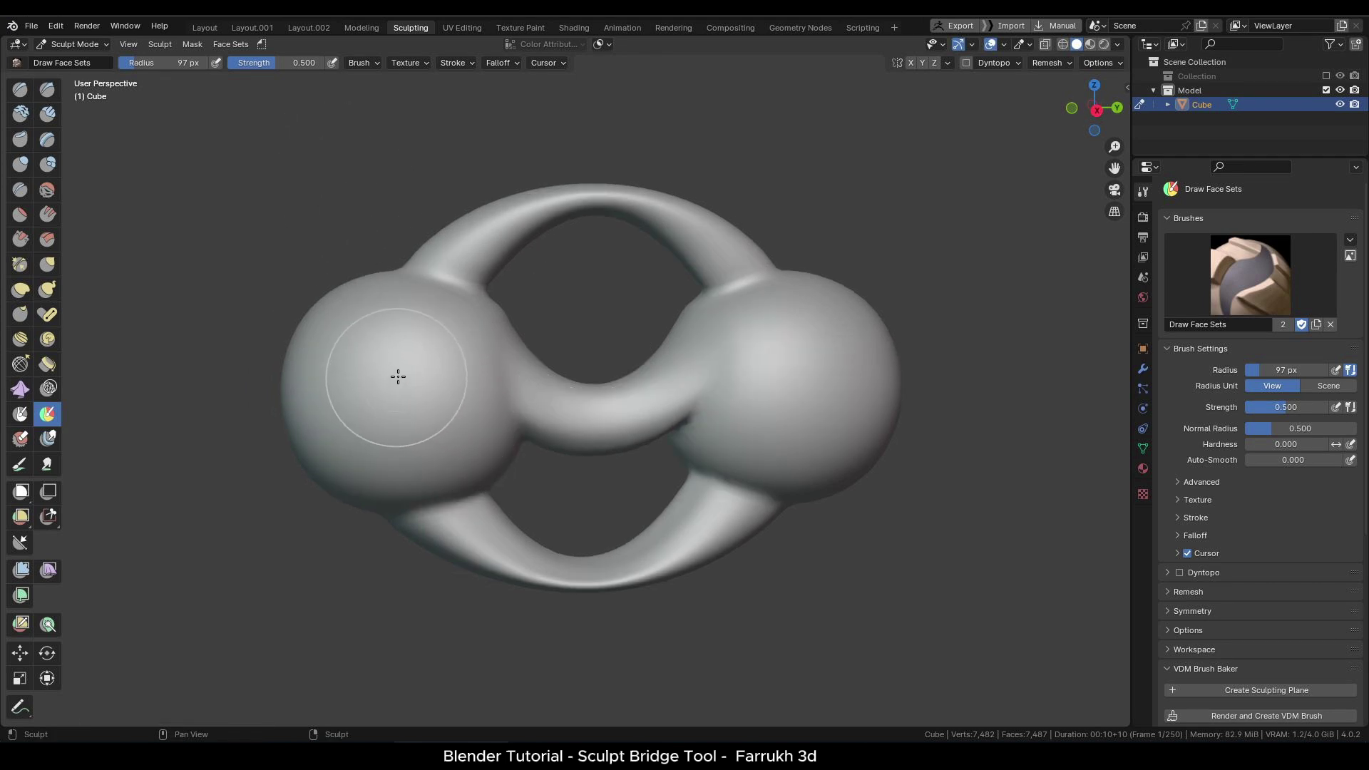
mouse_move(398, 377)
mouse_down()
mouse_move(410, 440)
mouse_move(427, 320)
mouse_move(397, 458)
mouse_move(357, 368)
mouse_move(439, 433)
mouse_up()
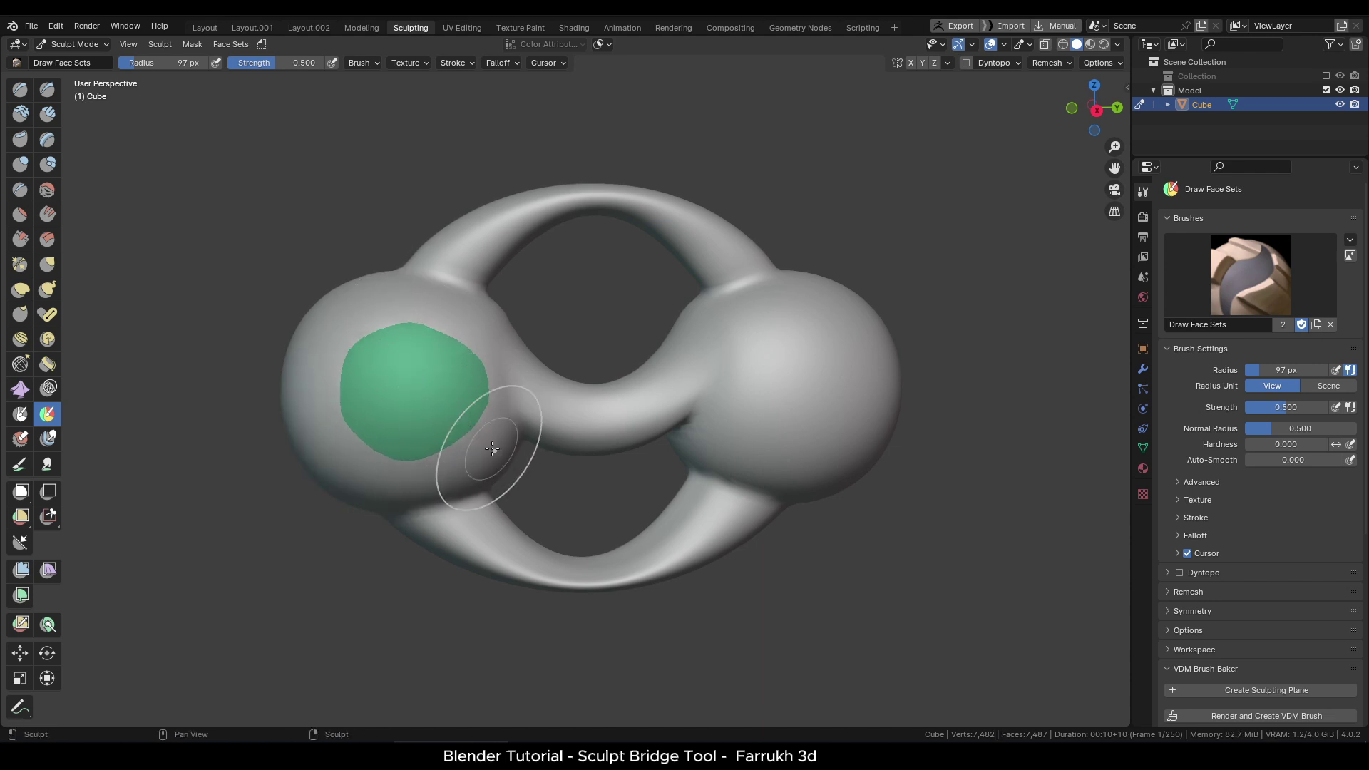
mouse_move(480, 458)
middle_down()
mouse_move(667, 479)
mouse_move(820, 435)
middle_up()
scroll(713, 421, down, 2)
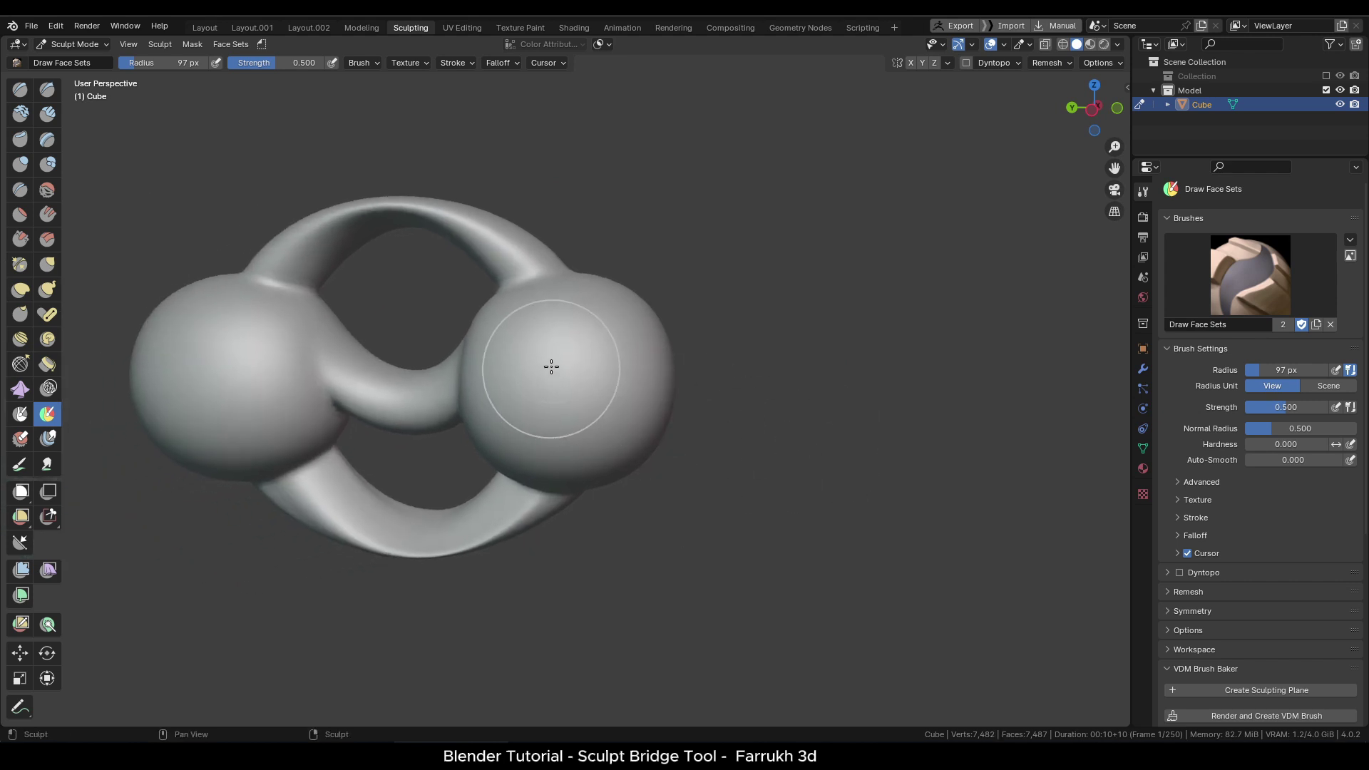
drag(551, 367, 532, 373)
scroll(532, 372, down, 2)
mouse_move(532, 373)
middle_down()
mouse_move(430, 455)
mouse_move(560, 446)
mouse_move(383, 448)
mouse_move(363, 462)
middle_up()
scroll(535, 458, up, 2)
shift+middle_drag(456, 409, 337, 377)
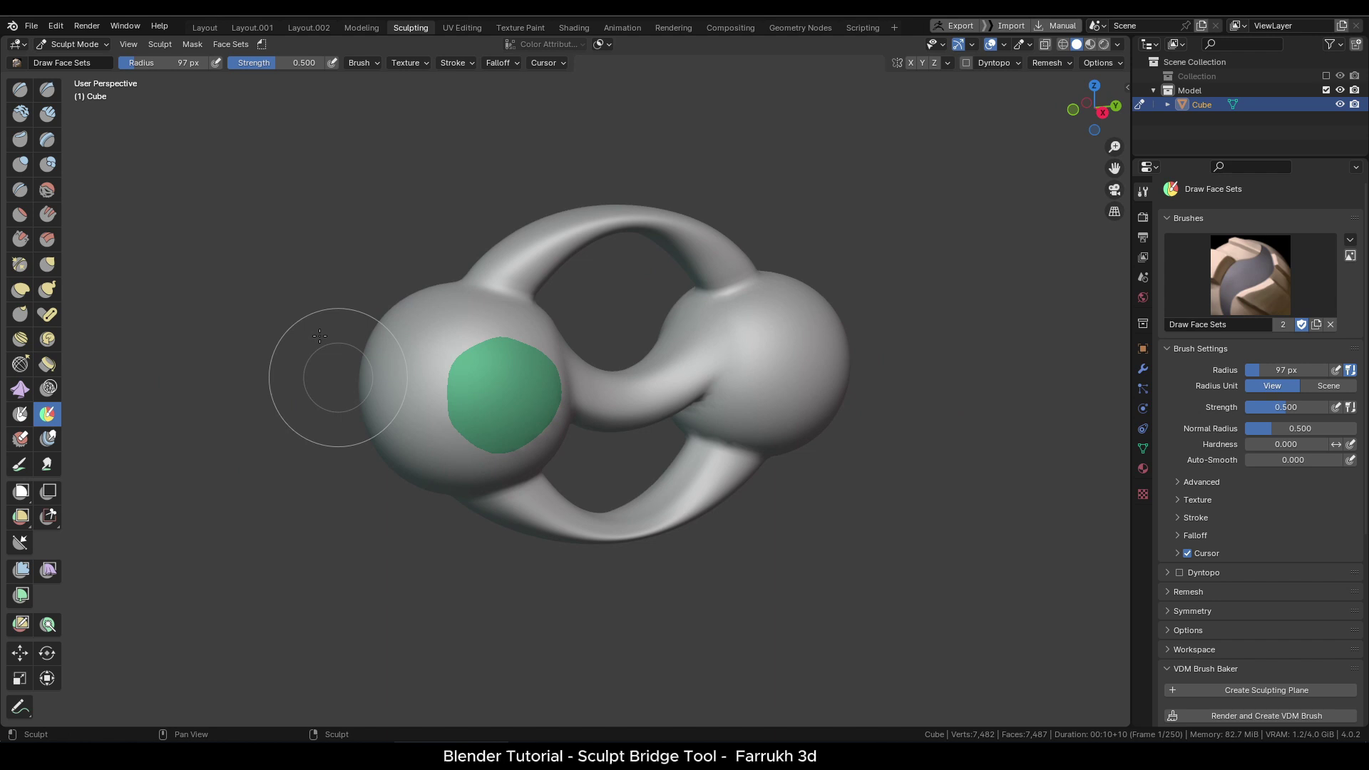
Step: Punch a hole through the left sphere between its front and back face sets
click(264, 43)
click(277, 71)
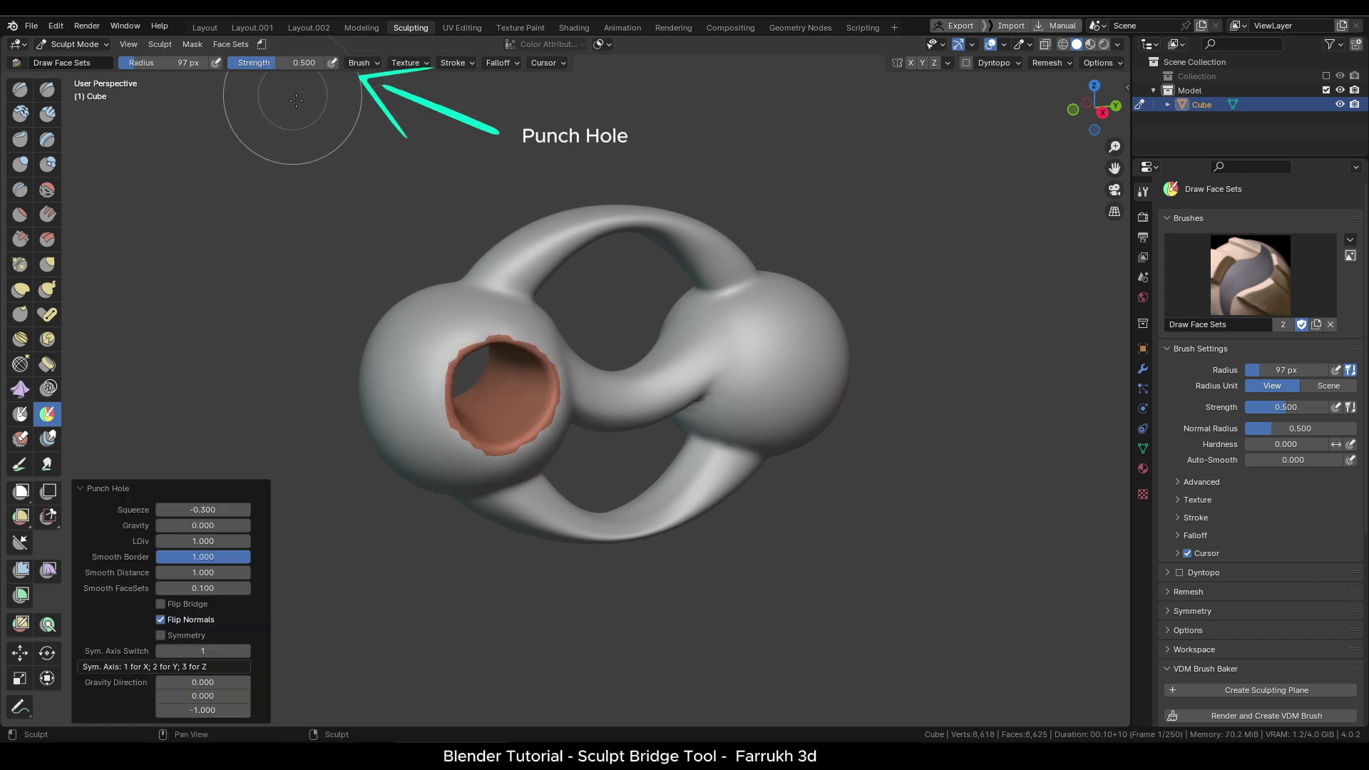
mouse_move(704, 493)
middle_down()
mouse_move(687, 549)
mouse_move(818, 476)
mouse_move(574, 527)
mouse_move(573, 490)
mouse_move(573, 504)
middle_up()
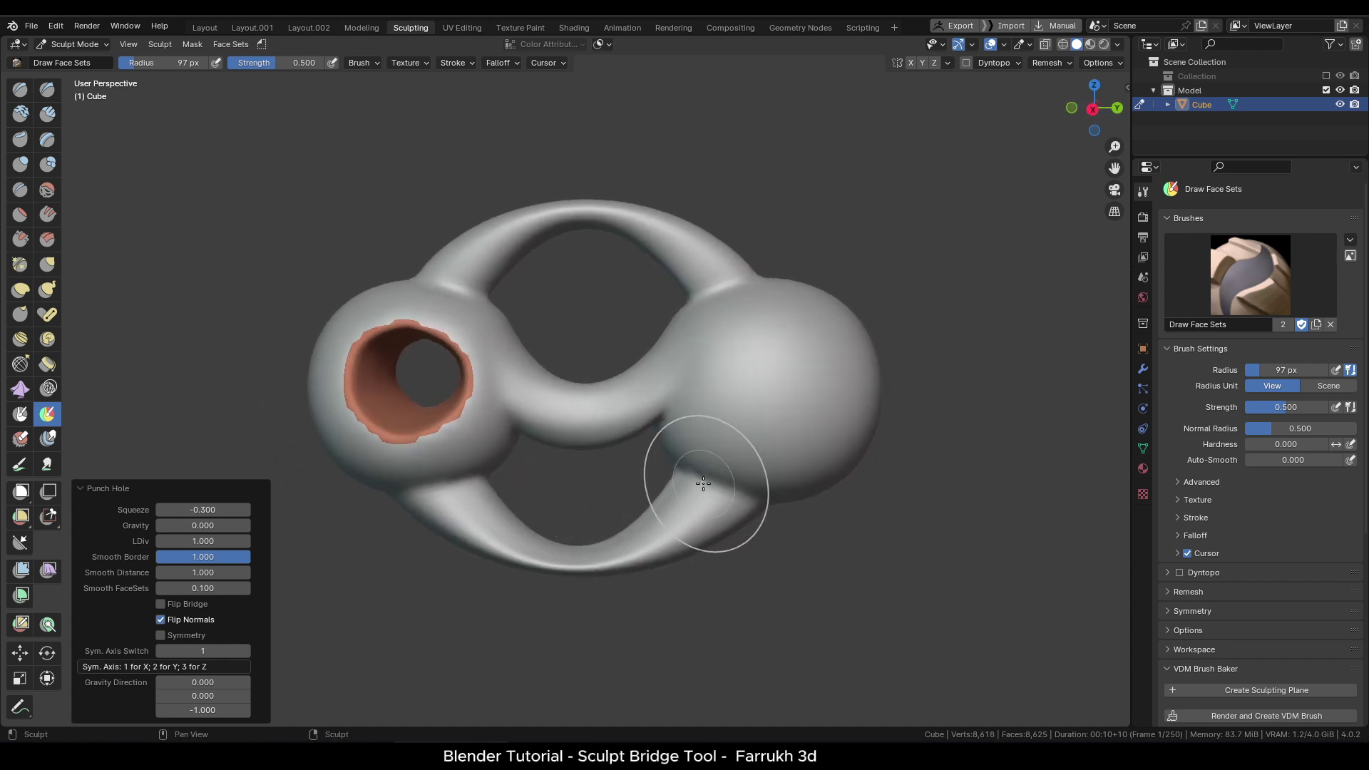
Step: Reduce the brush radius to 67 px and paint a small face set on the front of the right sphere
key(f)
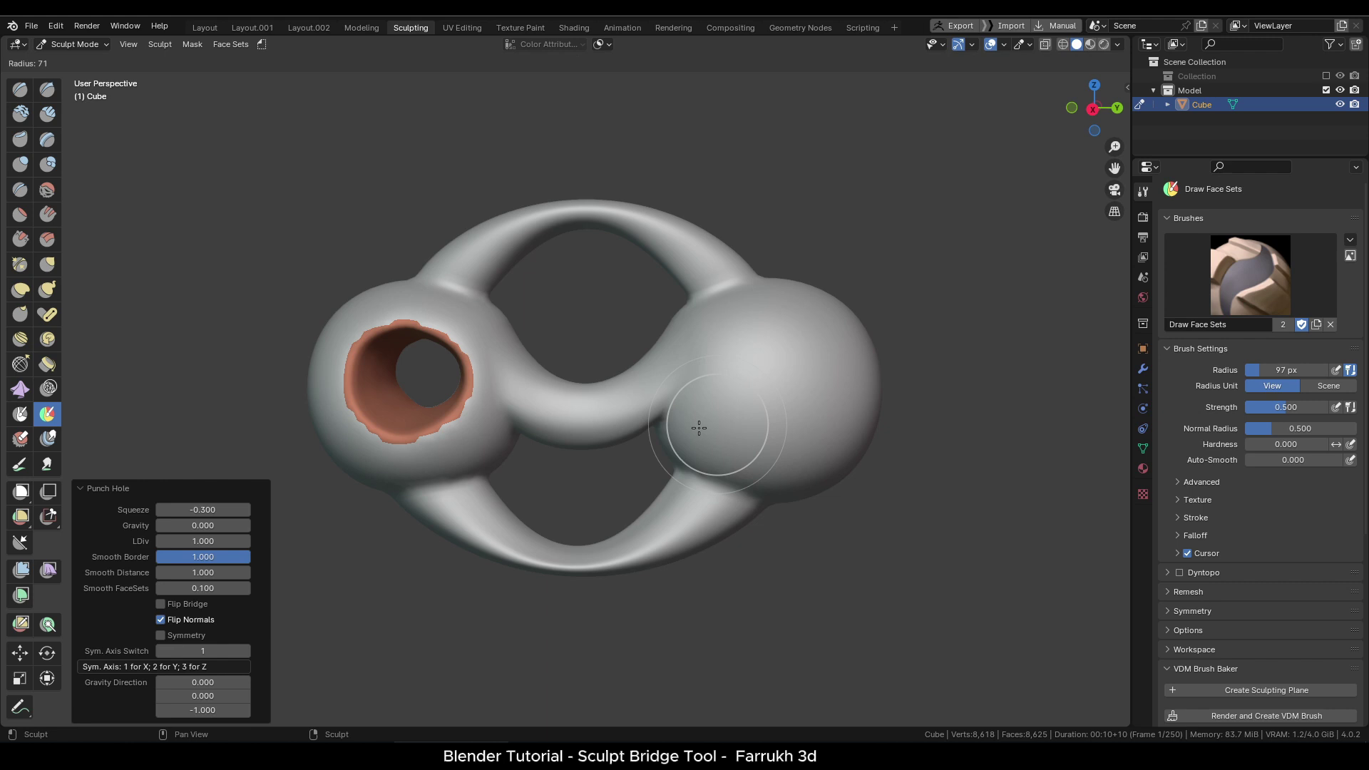
click(695, 429)
drag(777, 385, 788, 388)
Step: Set the brush radius to 98 px and paint a face set on the back of the right sphere
mouse_move(819, 434)
middle_down()
mouse_move(641, 413)
mouse_move(663, 404)
middle_up()
key(f)
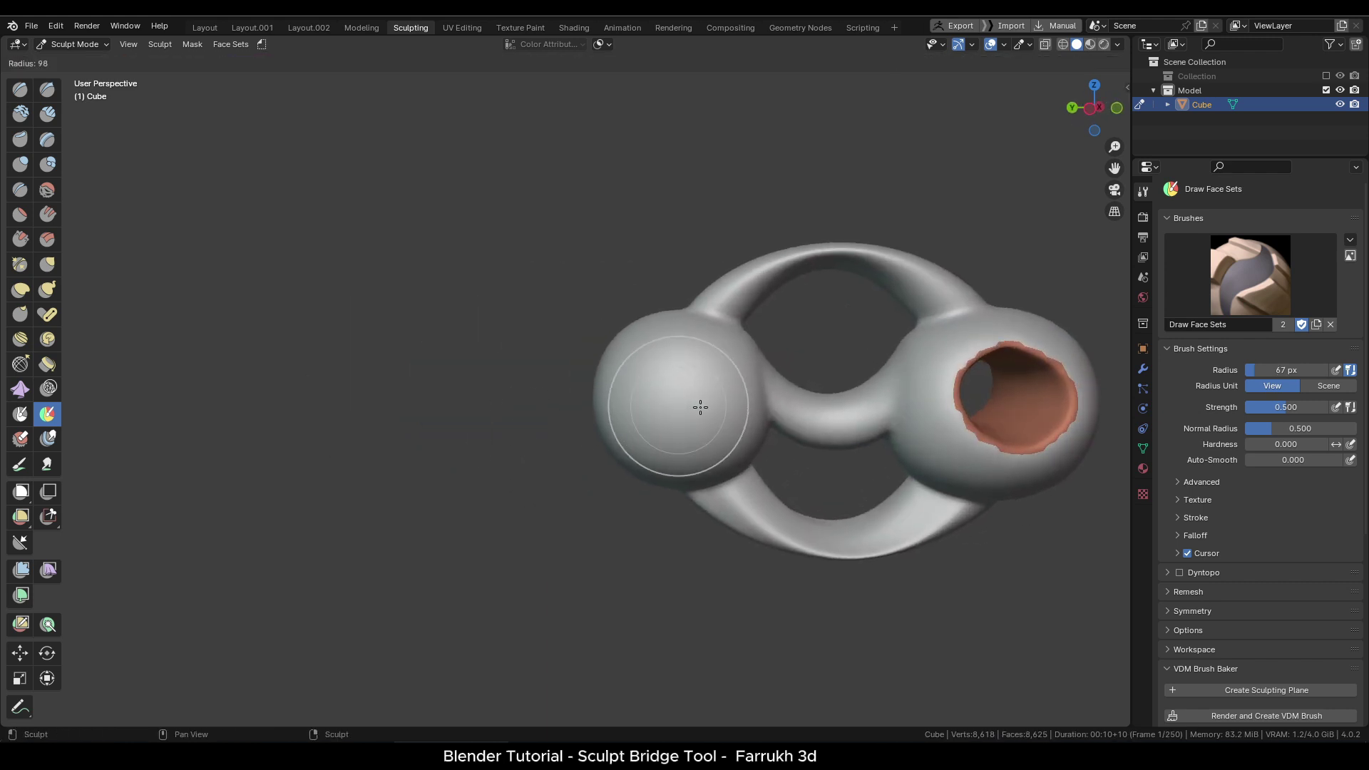
click(700, 407)
drag(695, 403, 686, 399)
middle_drag(630, 423, 907, 464)
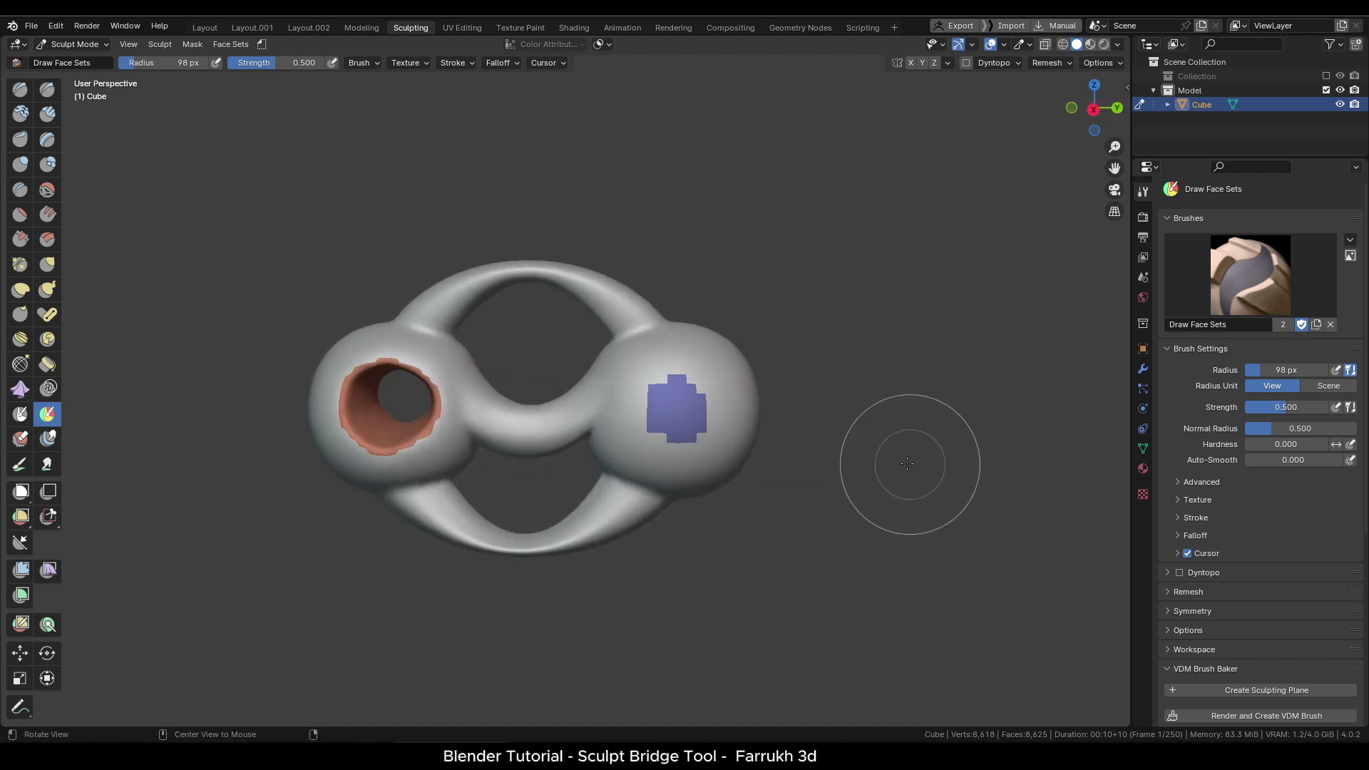
Step: Punch a hole through the right sphere between its front and back face sets
click(261, 44)
click(283, 74)
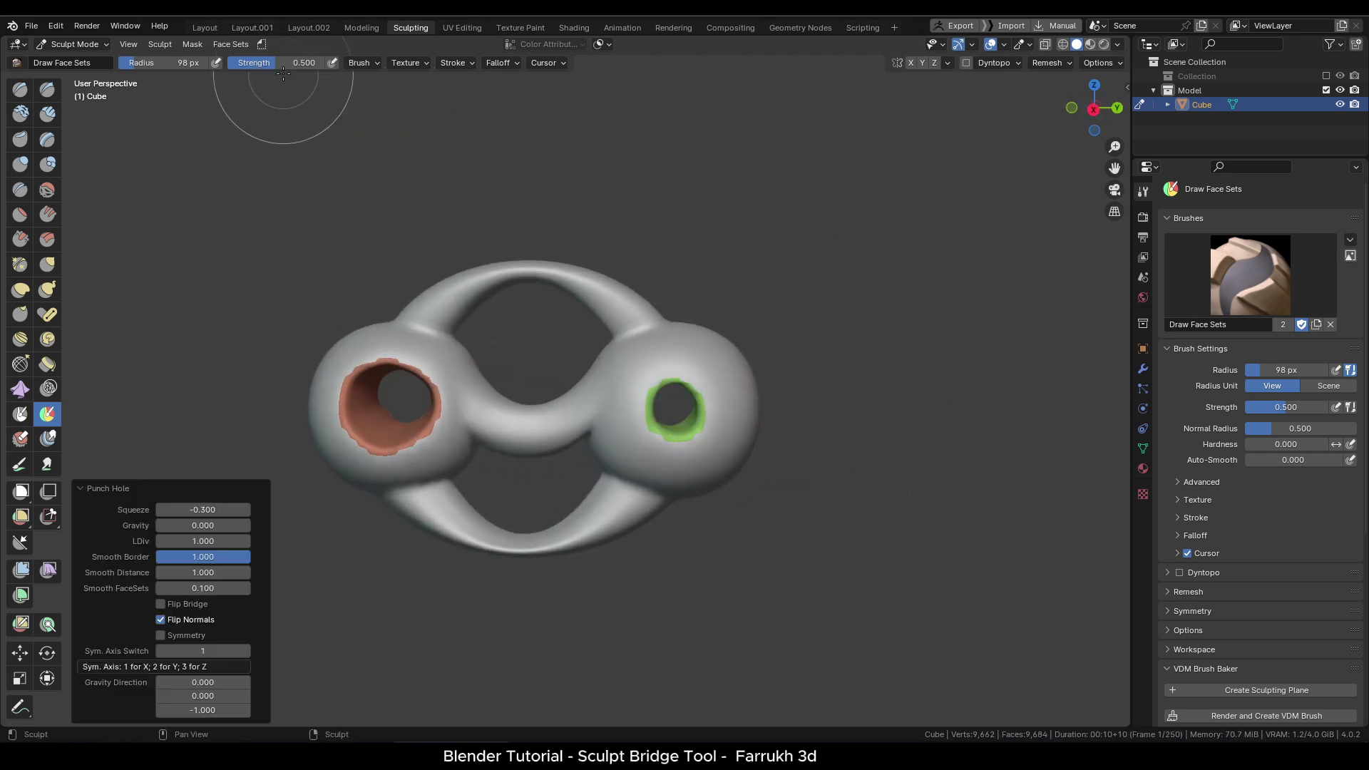
mouse_move(687, 559)
middle_down()
mouse_move(743, 442)
mouse_move(707, 508)
mouse_move(726, 388)
middle_up()
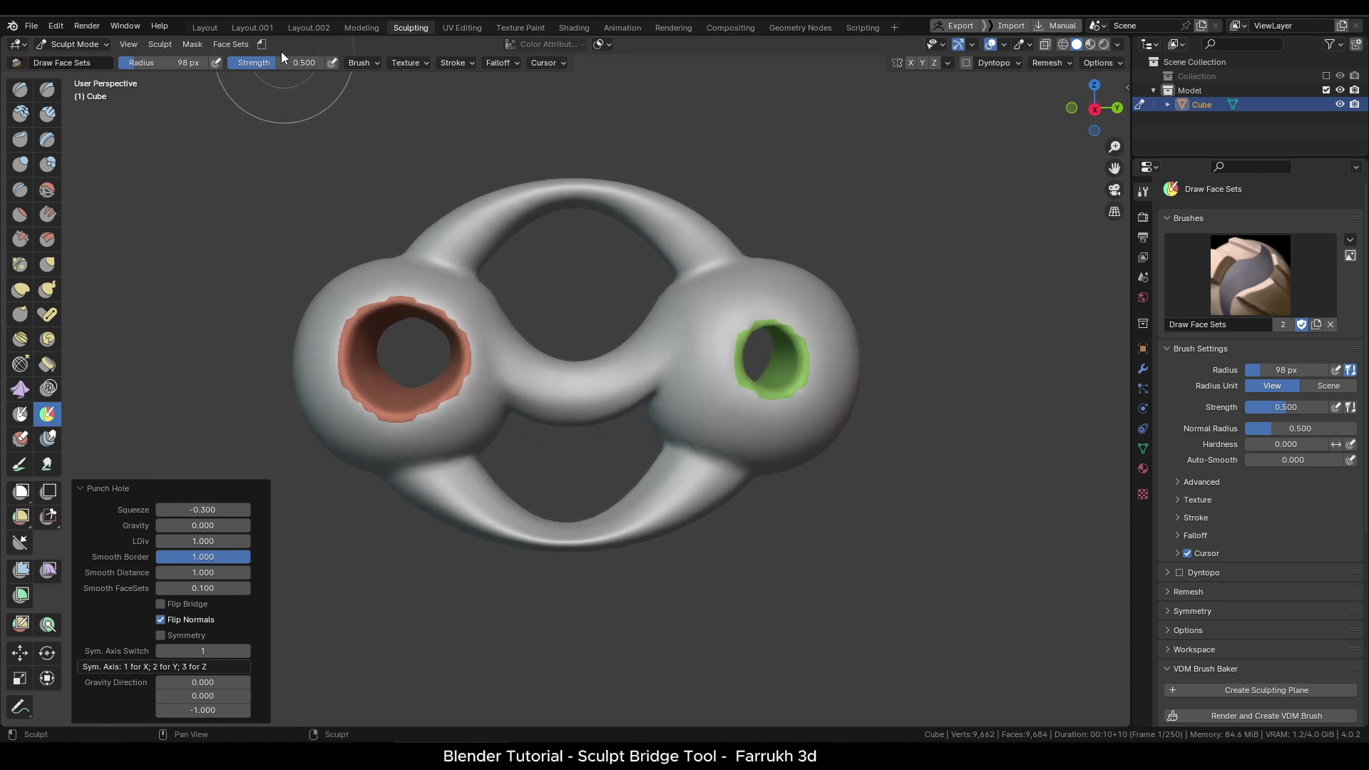
Step: Clear the face set colors left around both punched holes using Face Set from Visible
click(245, 48)
click(248, 72)
scroll(500, 346, down, 2)
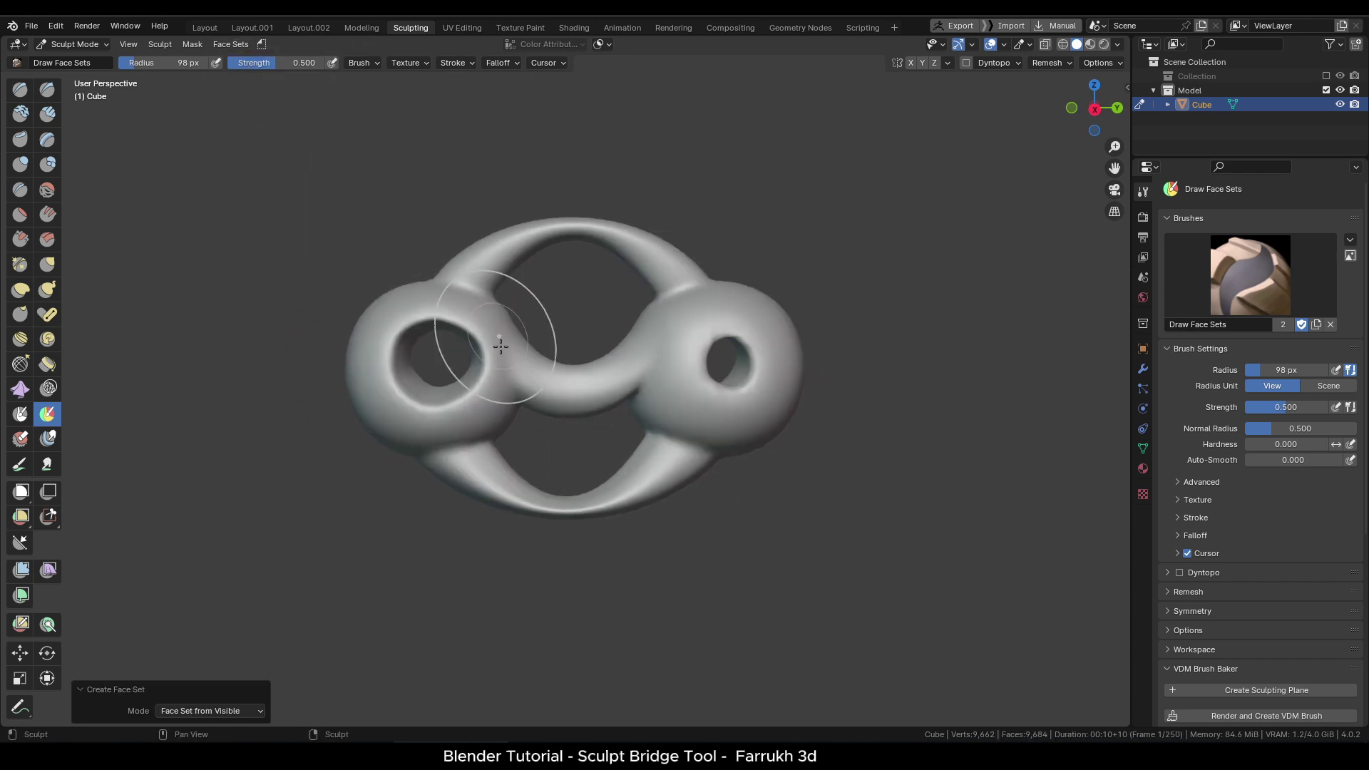
Step: Examine the model's wireframe topology around the bridges and both punched holes, and return to plain shading
scroll(663, 342, up, 3)
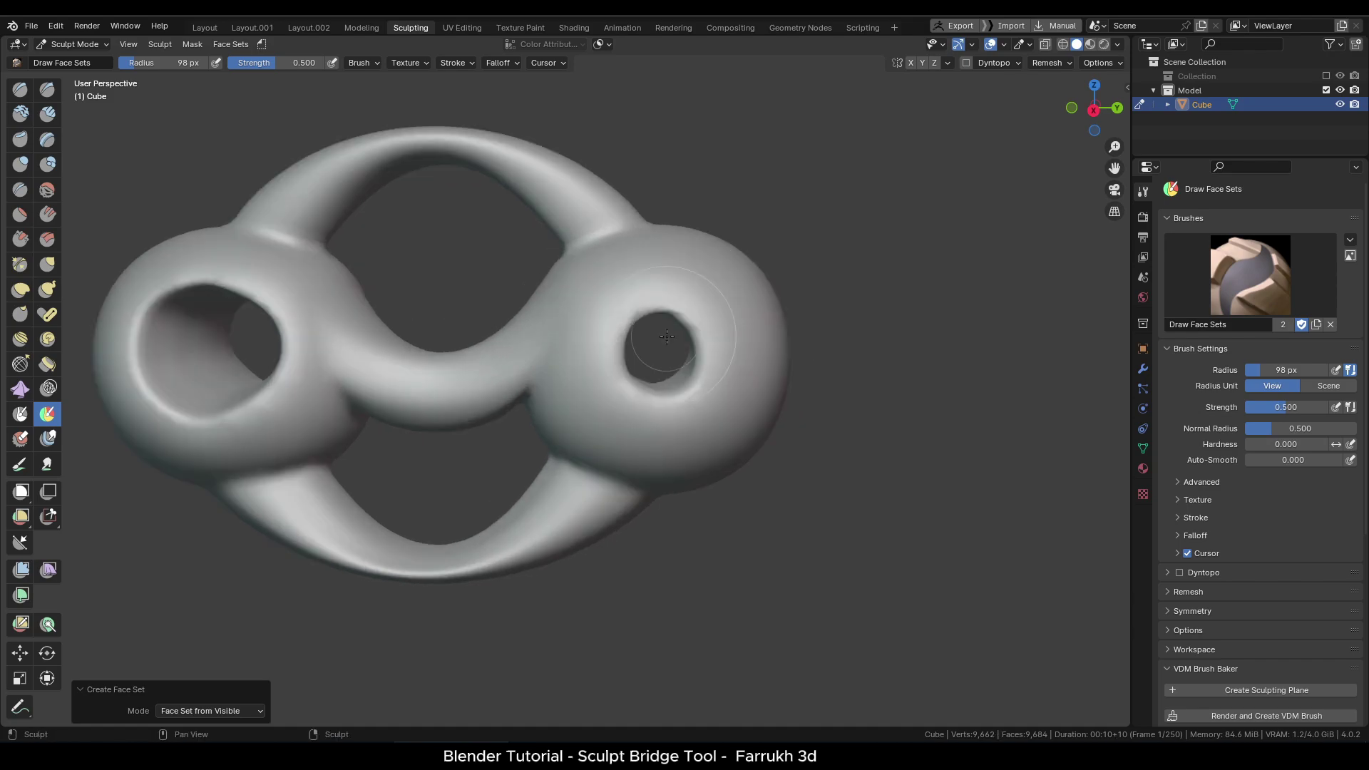
shift+middle_drag(666, 336, 795, 381)
key(alt+w)
mouse_move(747, 320)
middle_down()
mouse_move(773, 332)
mouse_move(756, 338)
middle_up()
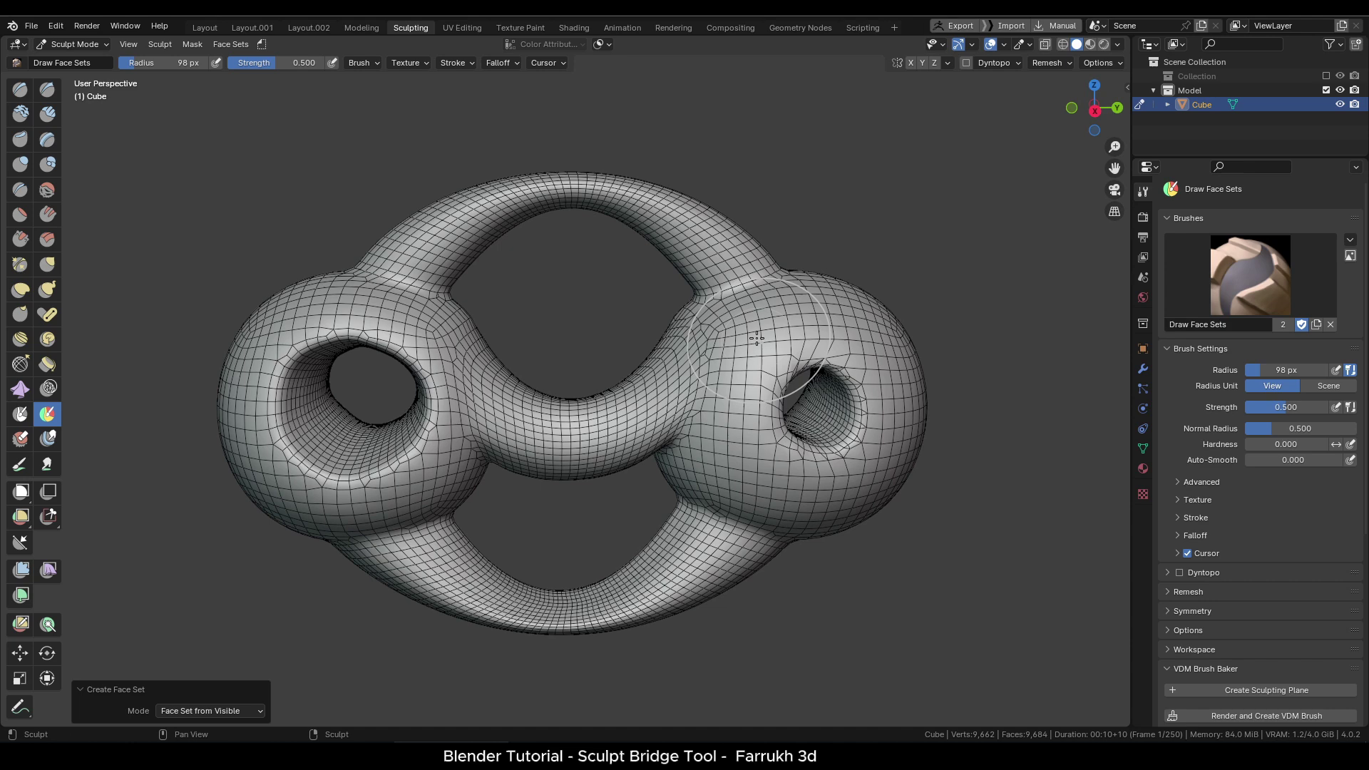
key(alt+w)
scroll(752, 340, down, 1)
middle_drag(764, 391, 765, 390)
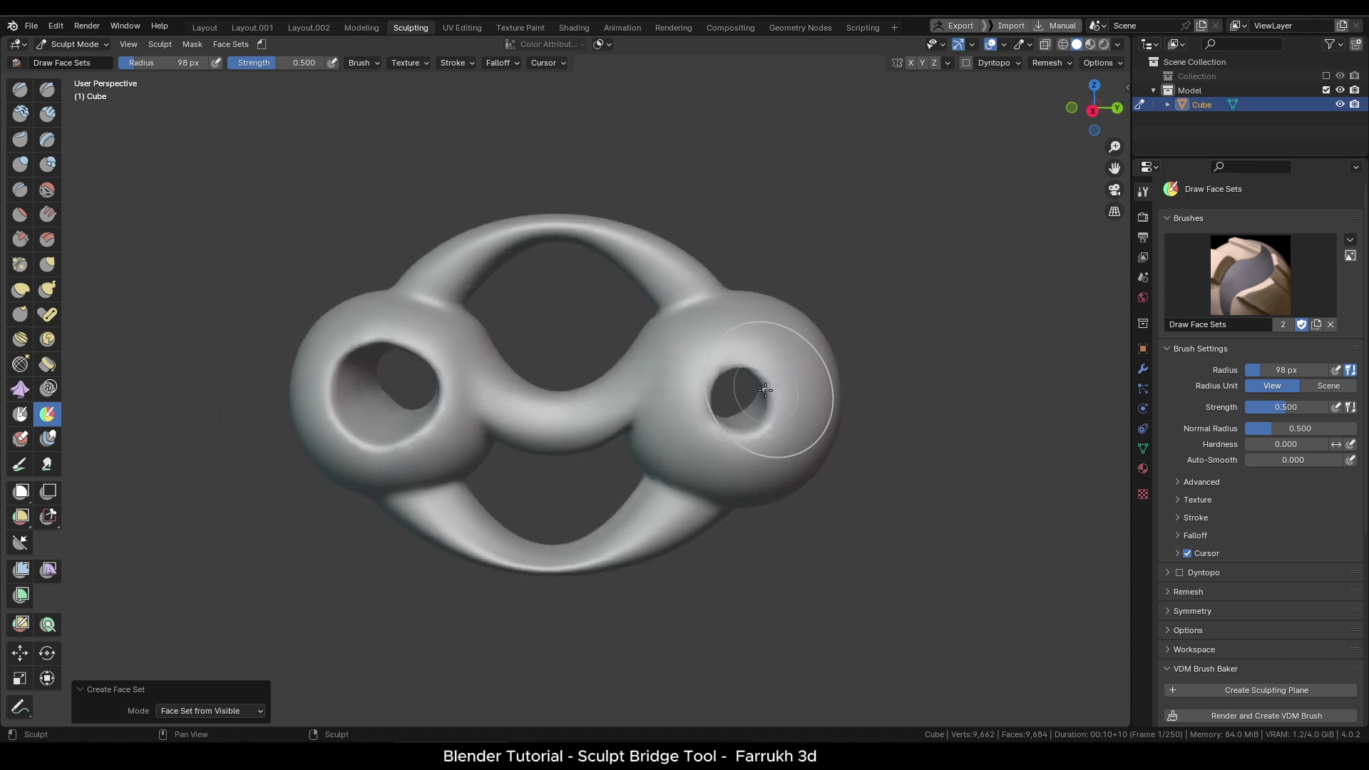
Step: Reshape the rims of both punched holes with the Grab brush at a 117 px radius
key(g)
mouse_move(734, 376)
mouse_down()
mouse_move(742, 435)
mouse_move(760, 366)
mouse_move(774, 379)
mouse_up()
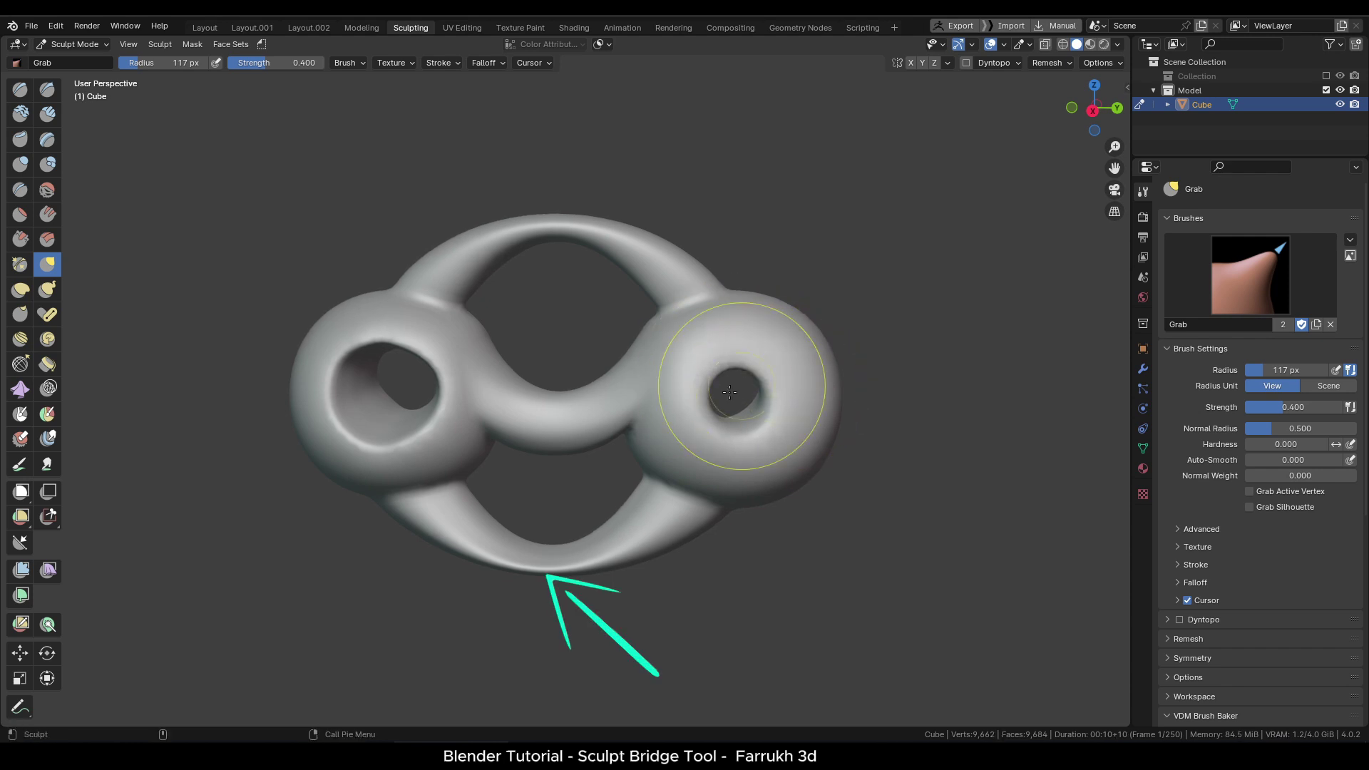
drag(417, 382, 429, 417)
drag(360, 451, 349, 442)
mouse_move(334, 376)
mouse_down()
mouse_move(376, 330)
mouse_move(393, 332)
mouse_up()
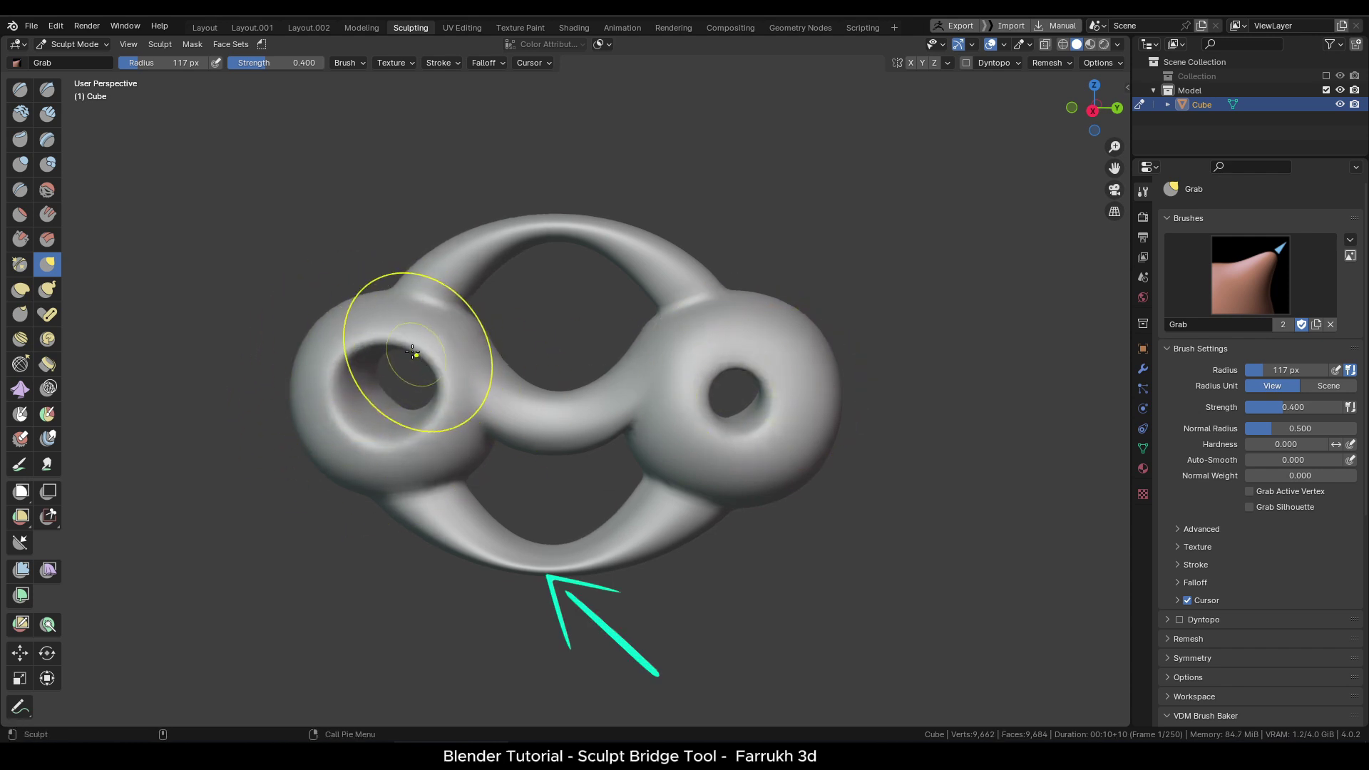
Step: Add volume to the thin lower and upper bridges with the Inflate brush at a 140 px radius
middle_drag(558, 508, 570, 483)
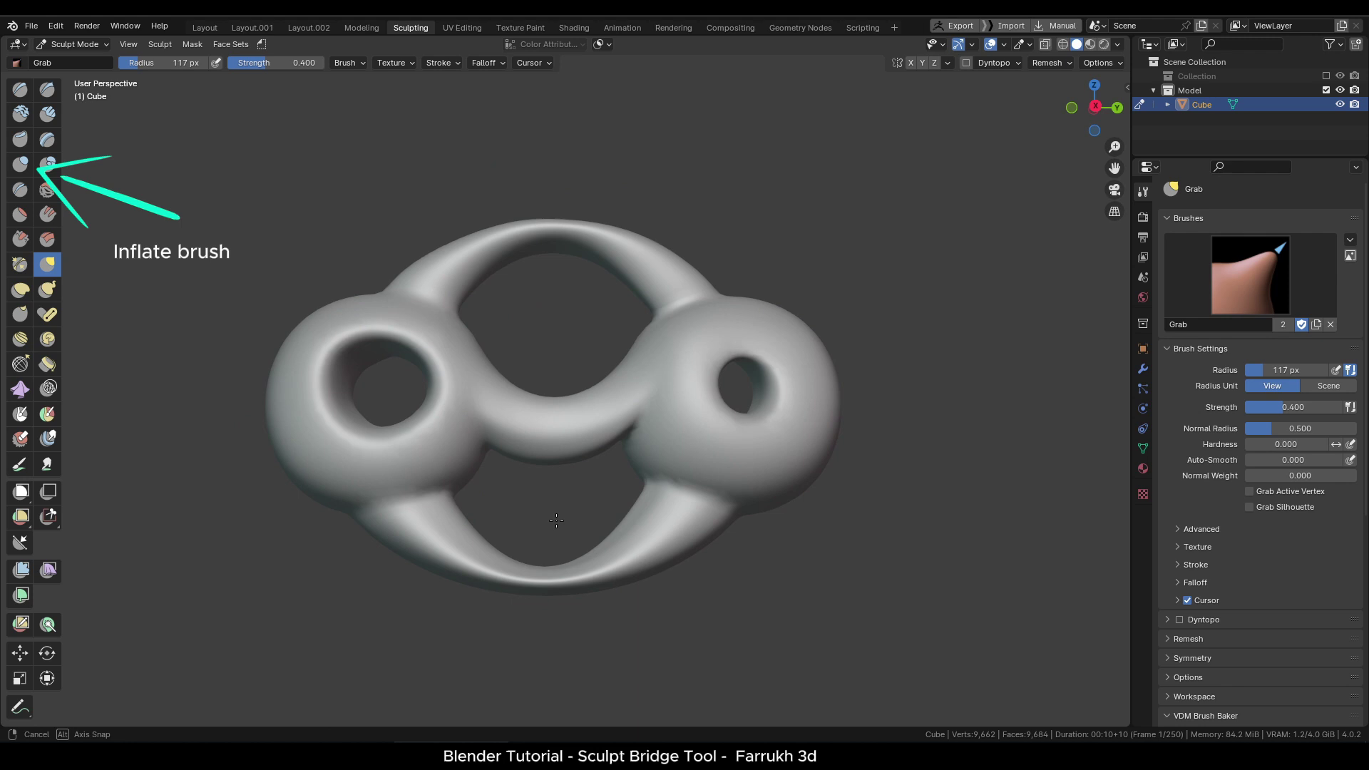
mouse_move(531, 610)
shift+middle_down()
mouse_move(533, 548)
mouse_move(473, 499)
shift+middle_up()
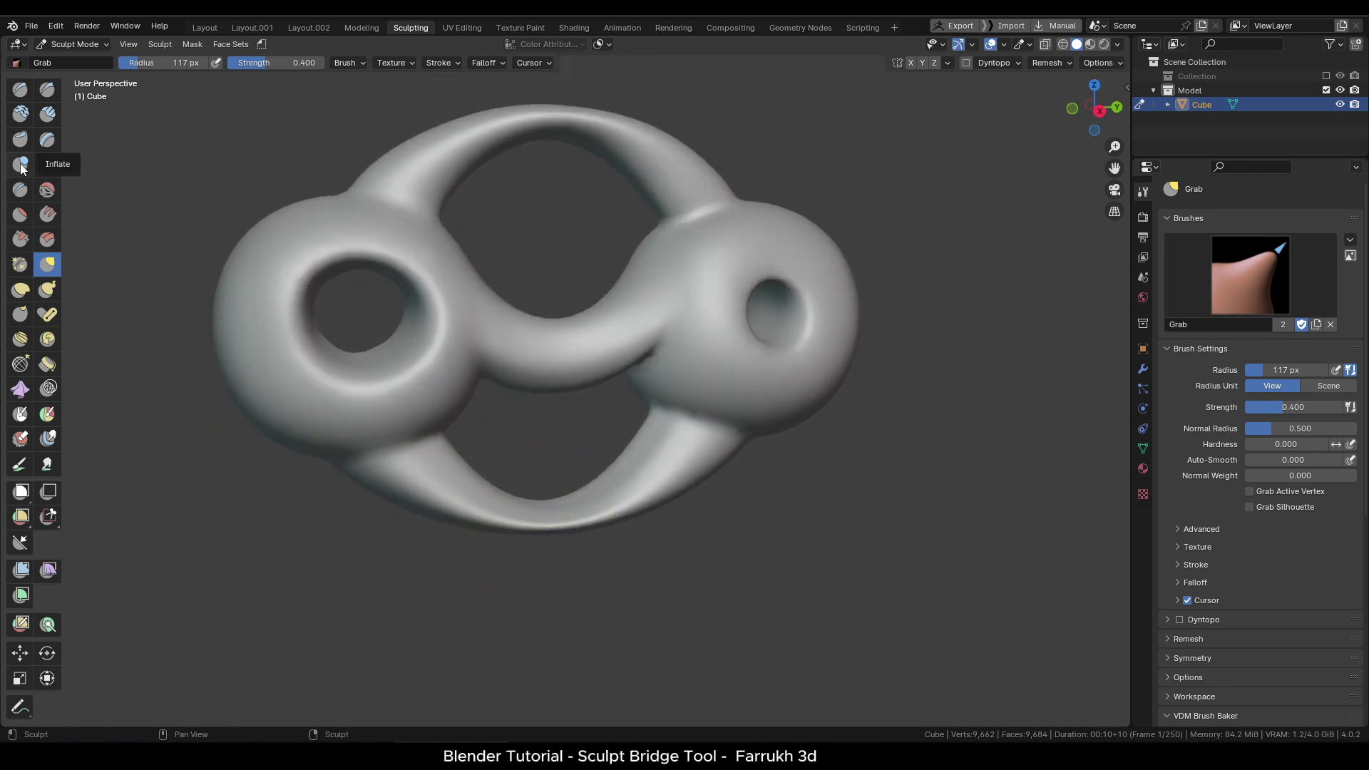
click(20, 168)
mouse_move(422, 452)
middle_down()
mouse_move(504, 525)
mouse_move(541, 525)
middle_up()
key(f)
click(543, 526)
mouse_move(545, 551)
mouse_down()
mouse_move(519, 556)
mouse_move(568, 549)
mouse_move(429, 536)
mouse_move(670, 533)
mouse_move(459, 566)
mouse_up()
mouse_move(459, 566)
middle_down()
mouse_move(539, 470)
mouse_move(632, 245)
middle_up()
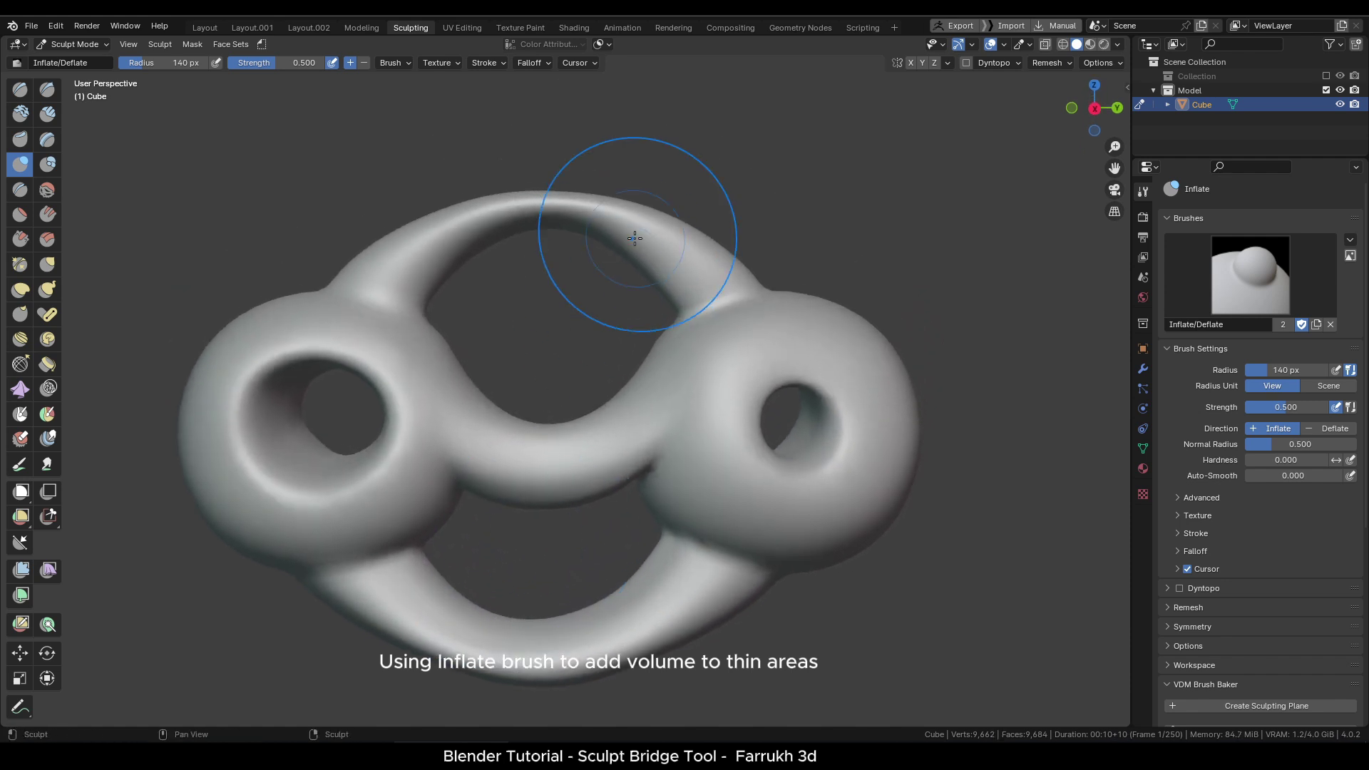
mouse_move(632, 245)
mouse_down()
mouse_move(504, 238)
mouse_move(635, 245)
mouse_up()
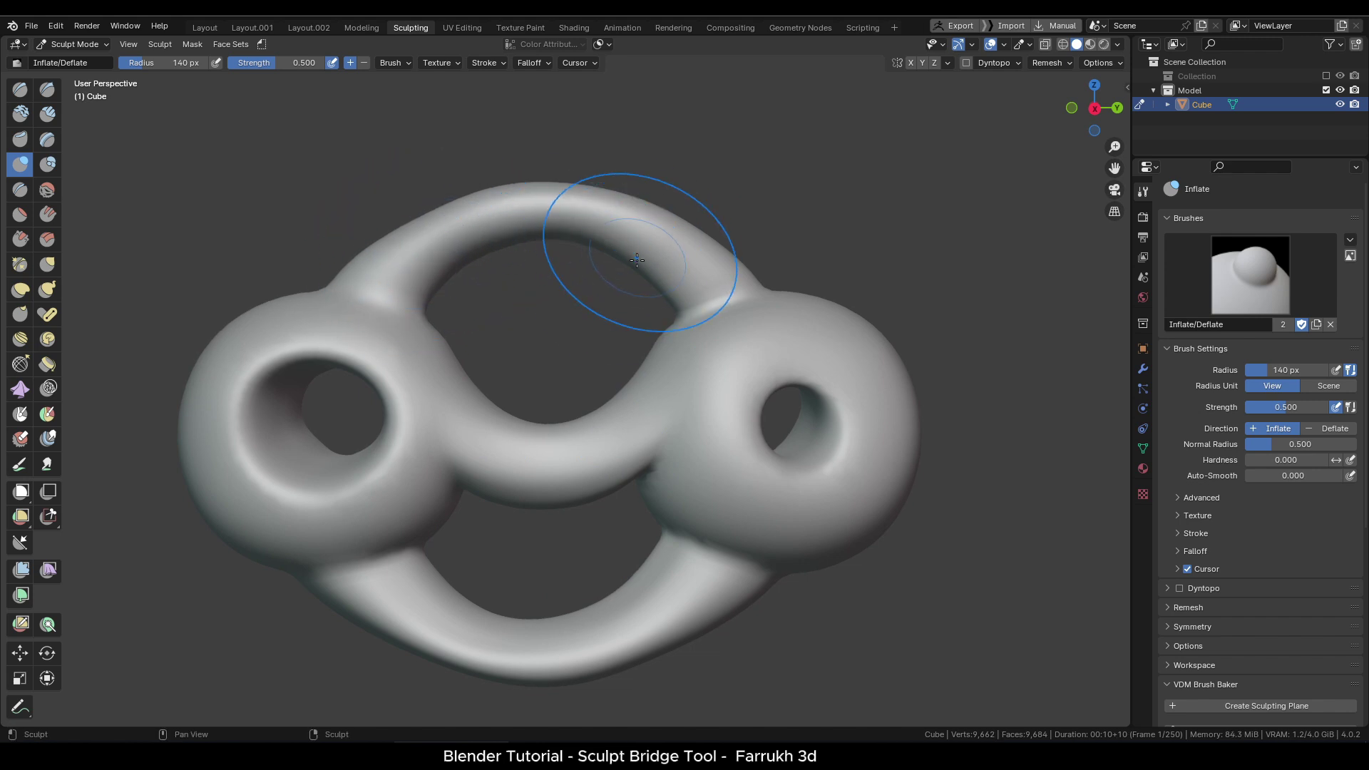
mouse_move(635, 244)
middle_down()
mouse_move(593, 397)
mouse_move(619, 409)
middle_up()
Step: Switch to Object Mode, select the bridged model in the right view and activate the Transform tool
key(Tab)
click(434, 310)
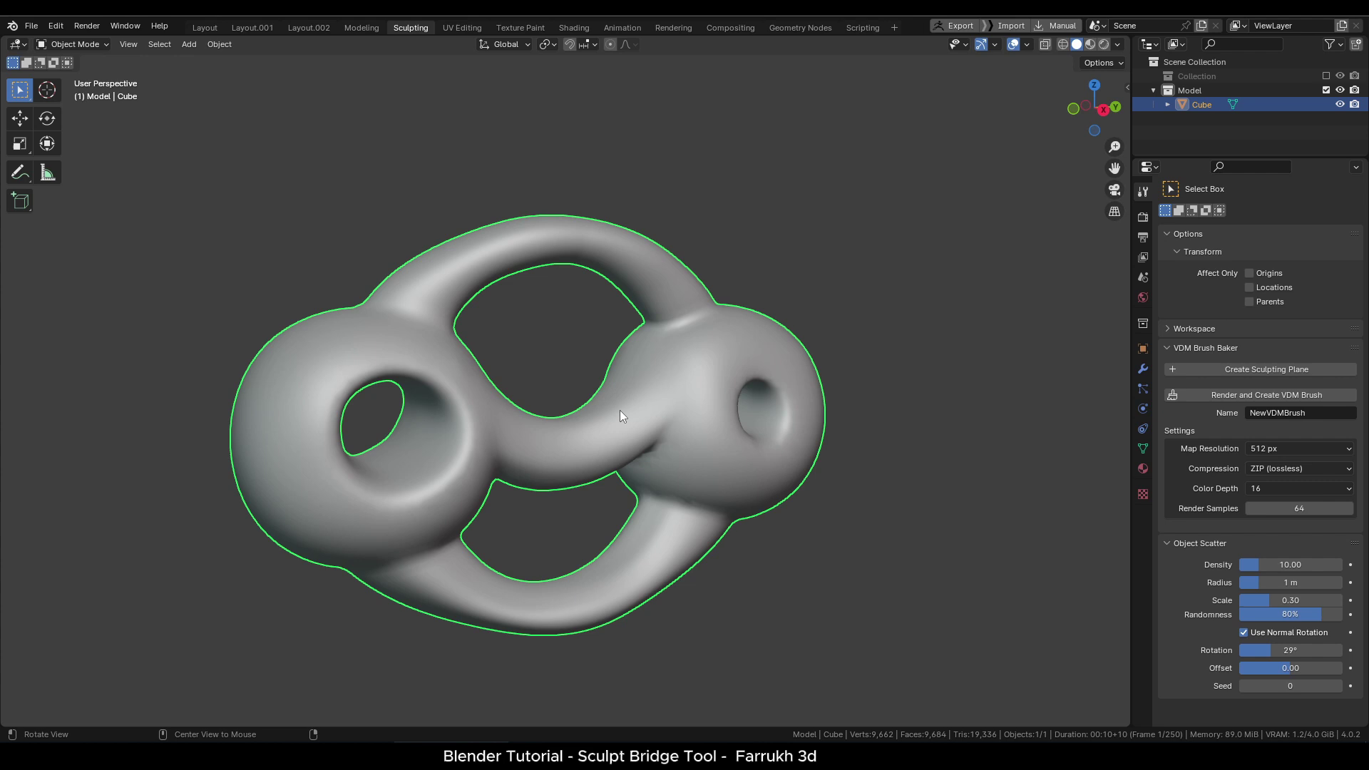
click(778, 605)
middle_drag(777, 603, 586, 512)
click(750, 486)
scroll(549, 448, up, 1)
click(556, 500)
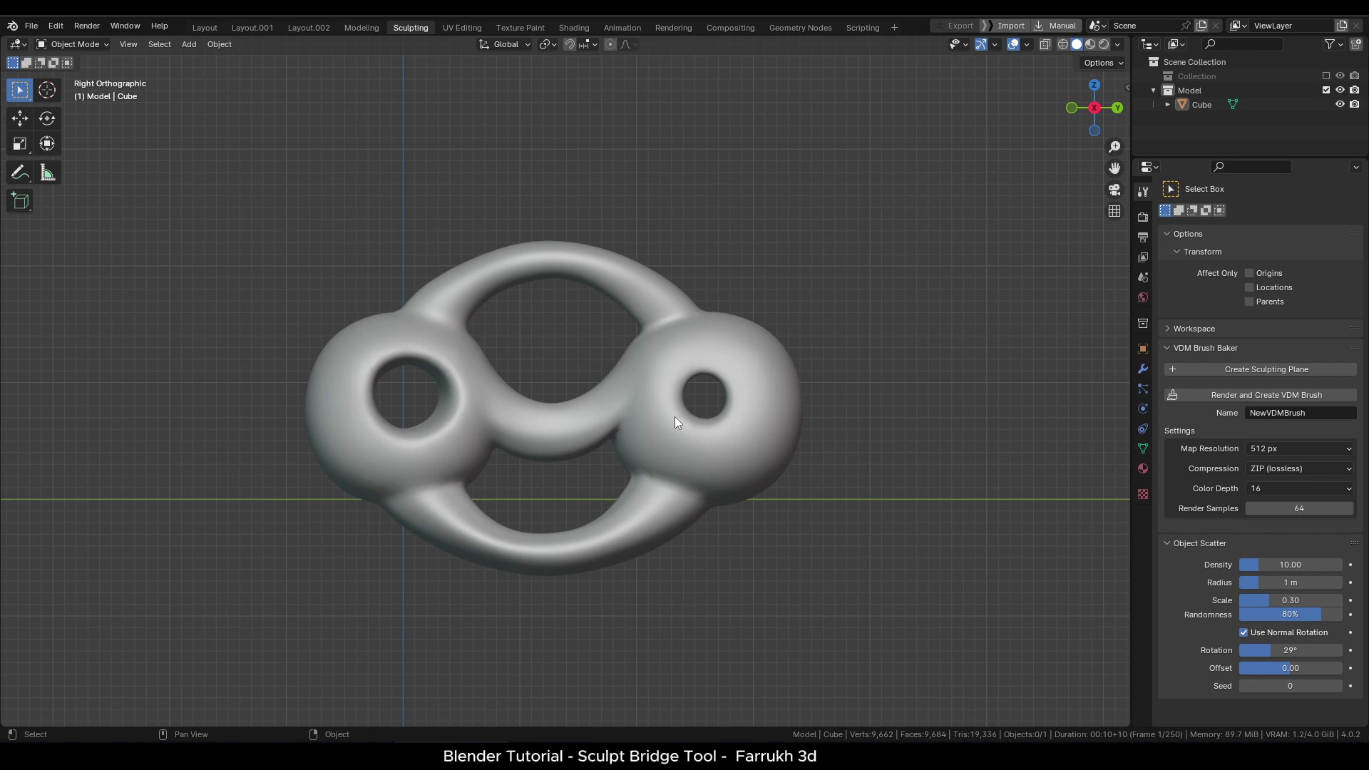
click(680, 415)
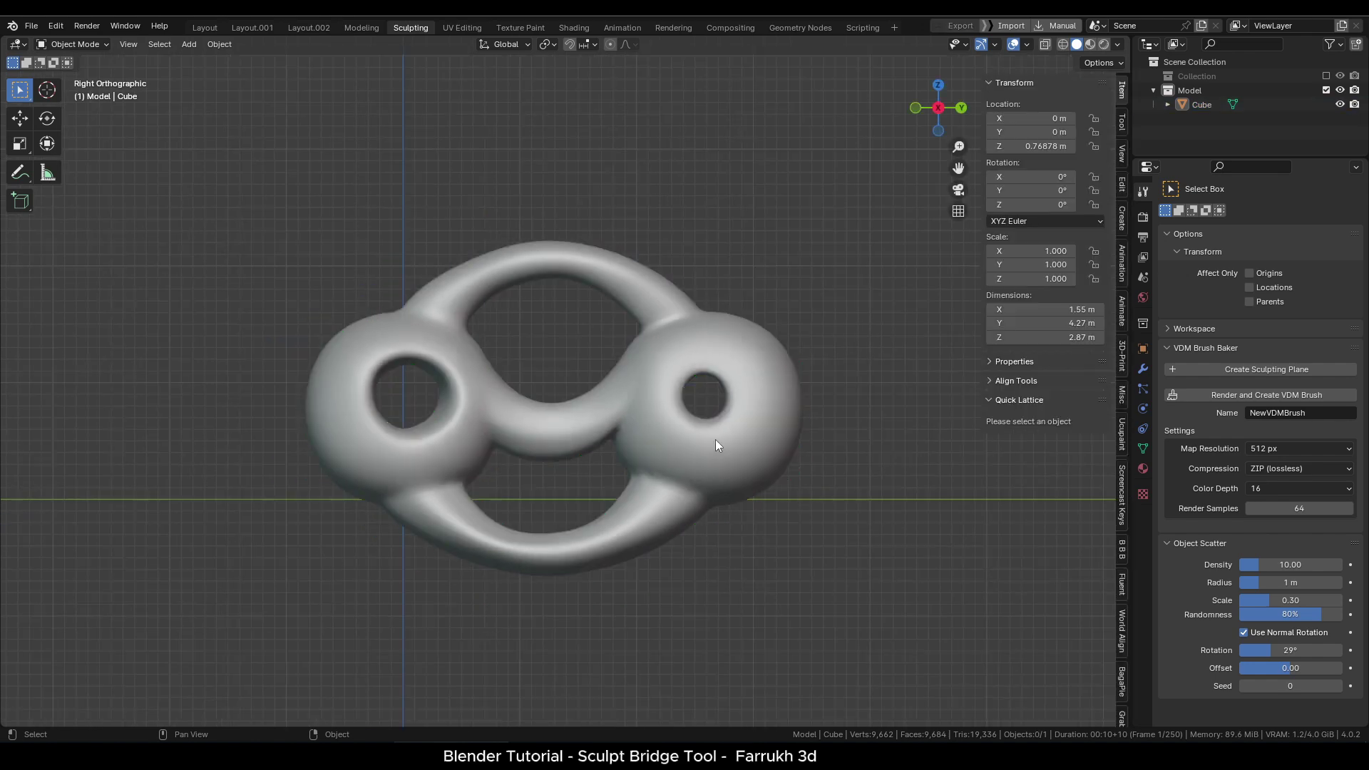
click(716, 440)
key(shift+space)
key(t)
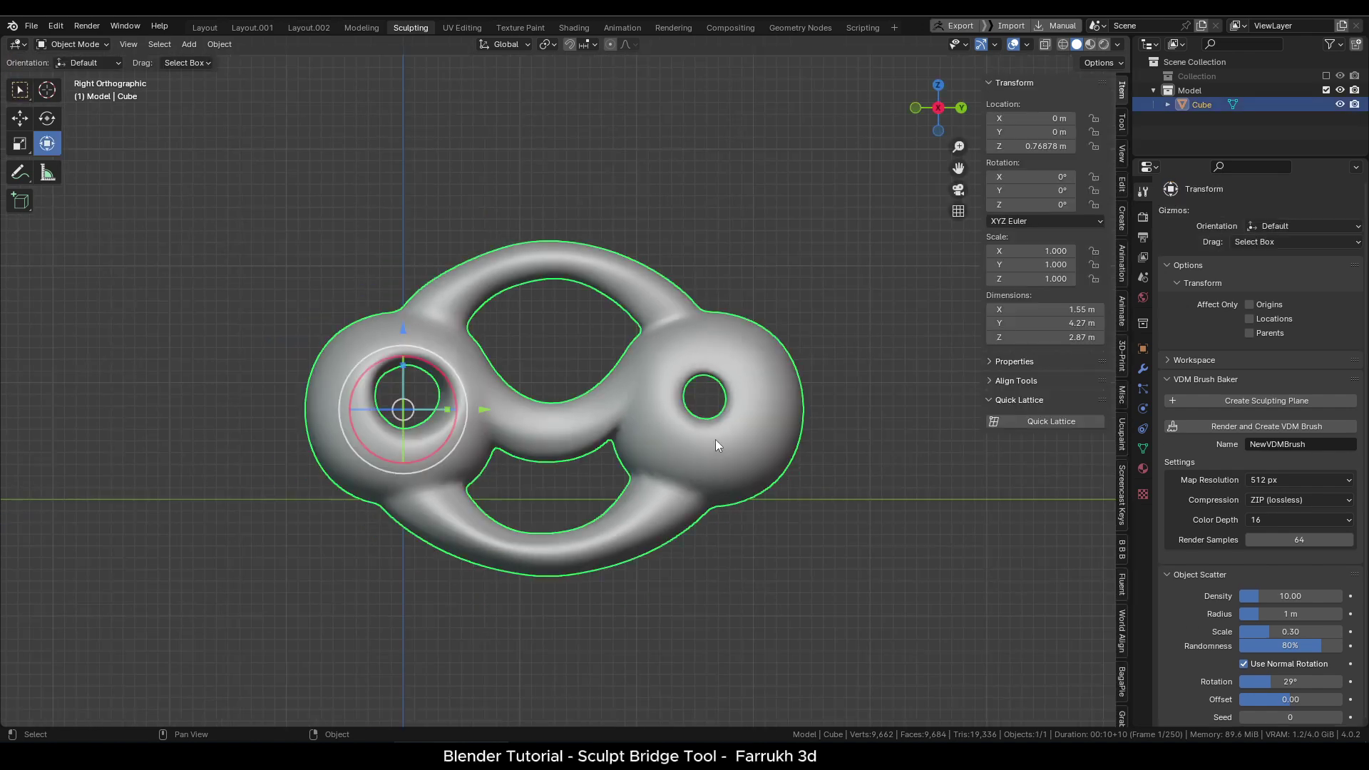
Step: Set the bridged model's origin to its geometry and deselect the model
middle_drag(715, 439, 536, 381)
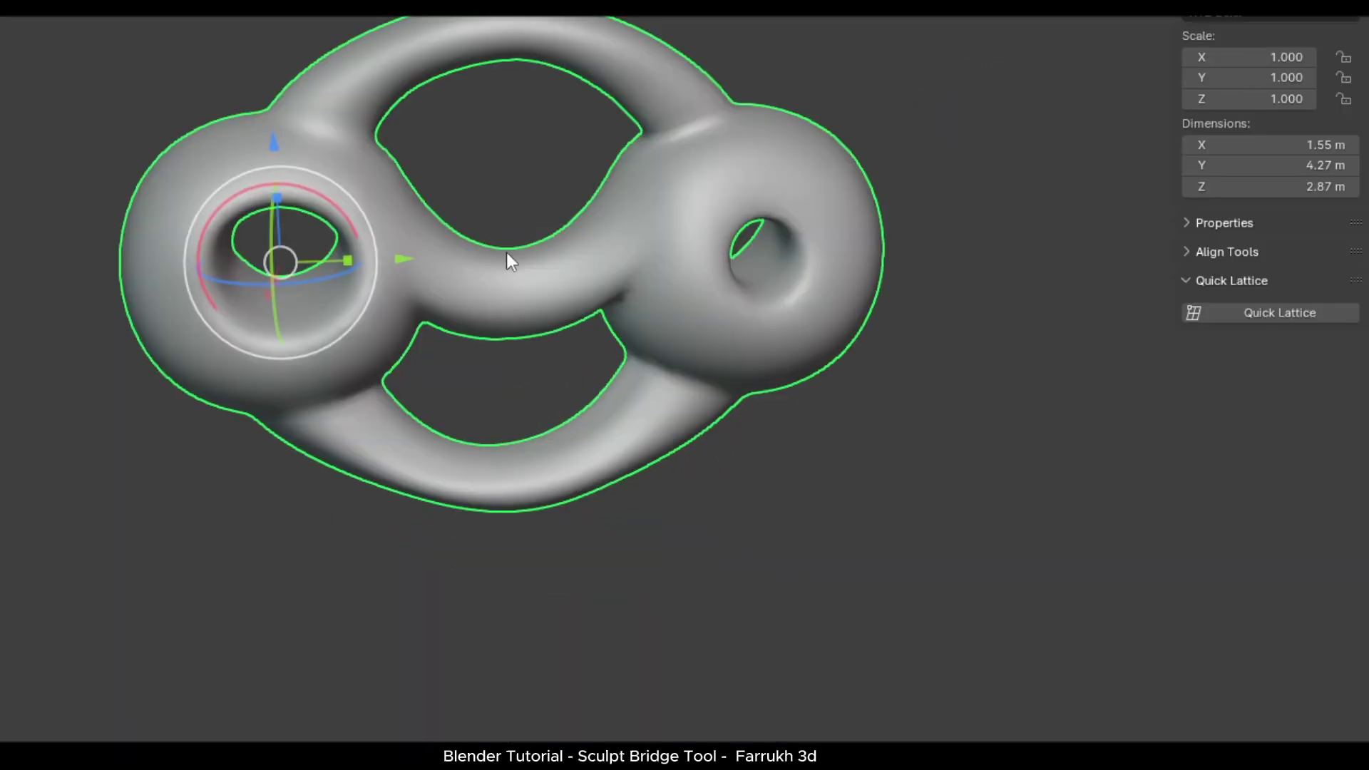
right_click(551, 270)
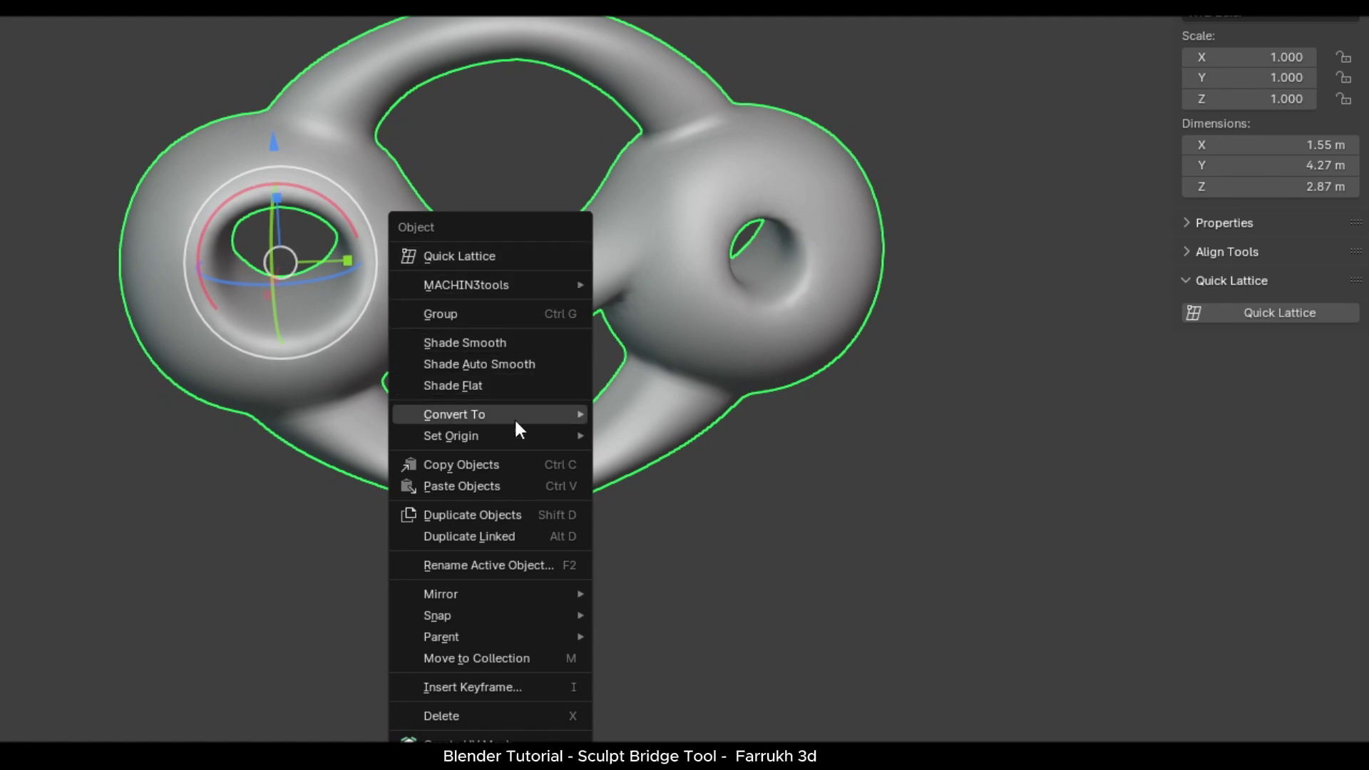
mouse_move(515, 434)
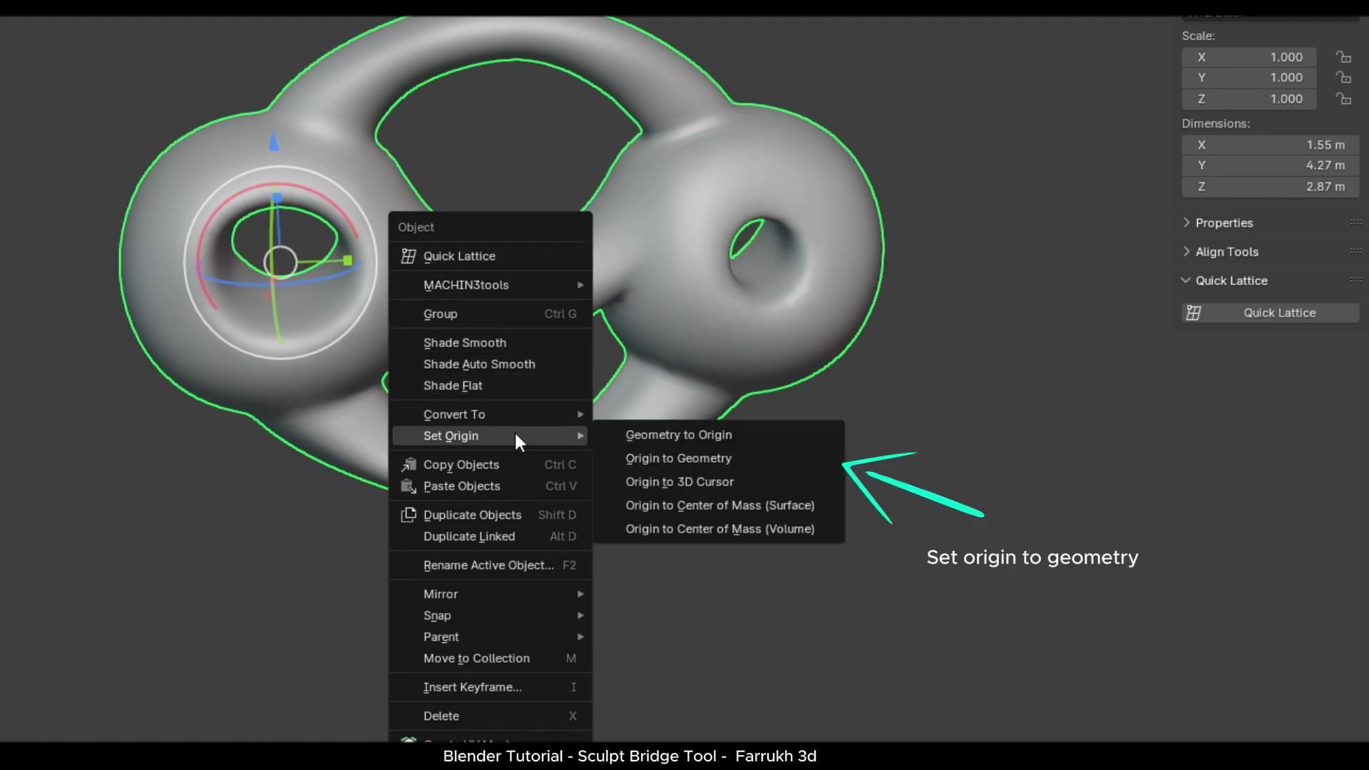
click(649, 457)
middle_drag(631, 520, 683, 516)
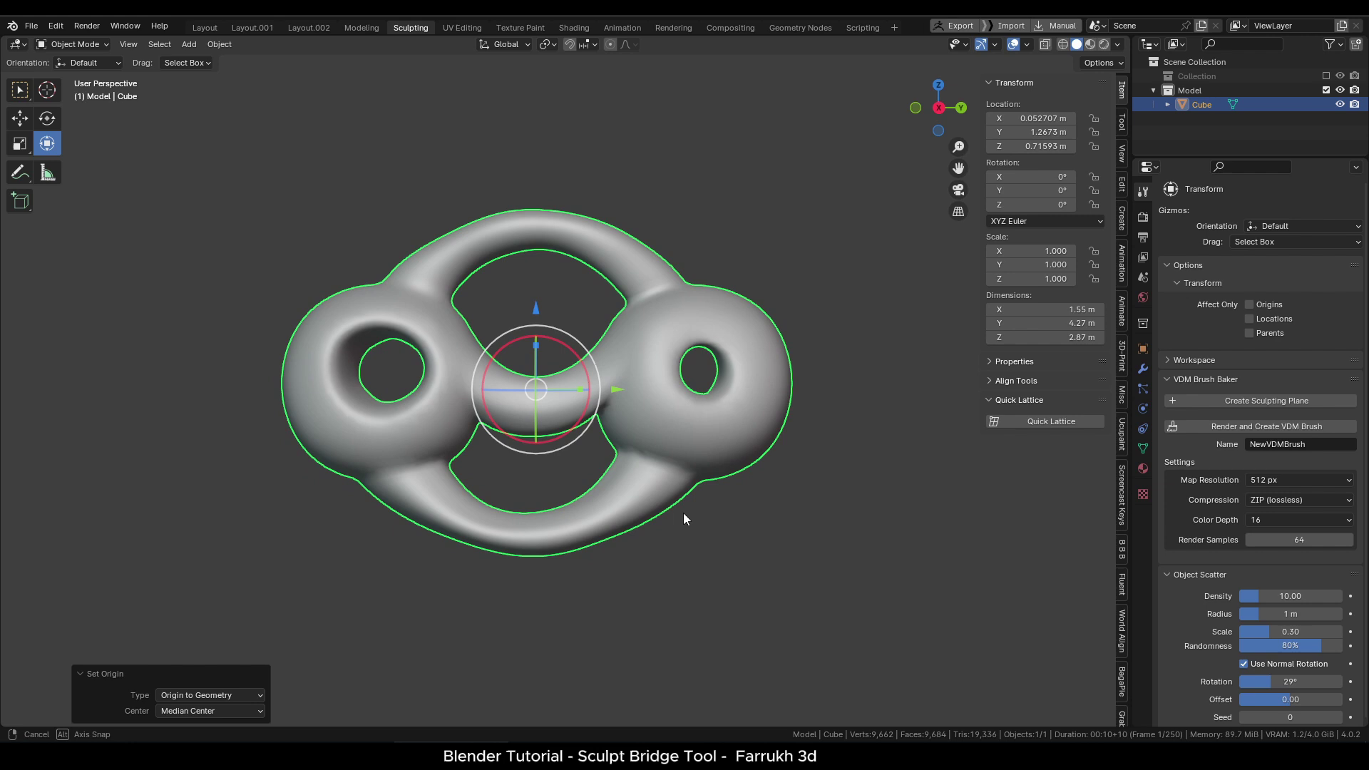
alt+drag(663, 205, 662, 205)
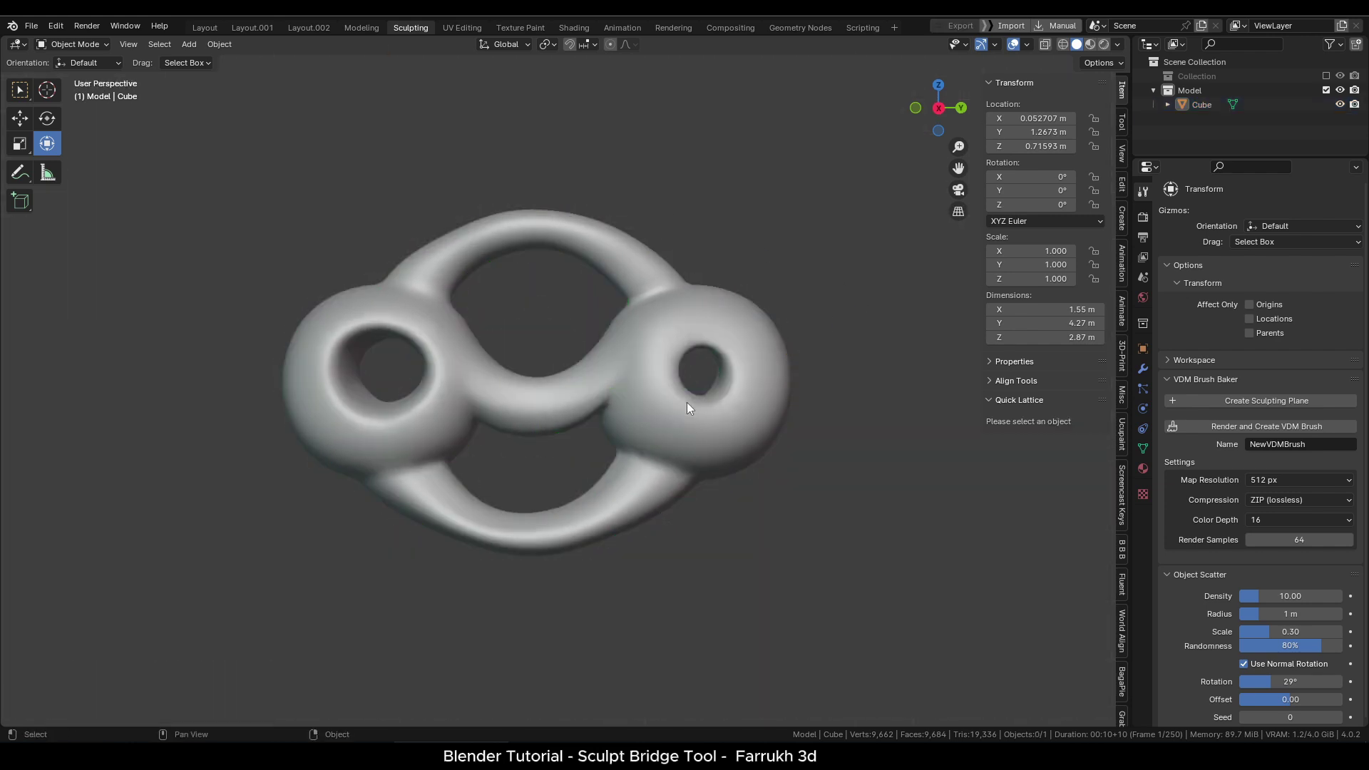
Step: Return the model to Sculpt Mode and expand the Symmetry settings of the active tool
key(ctrl+Tab)
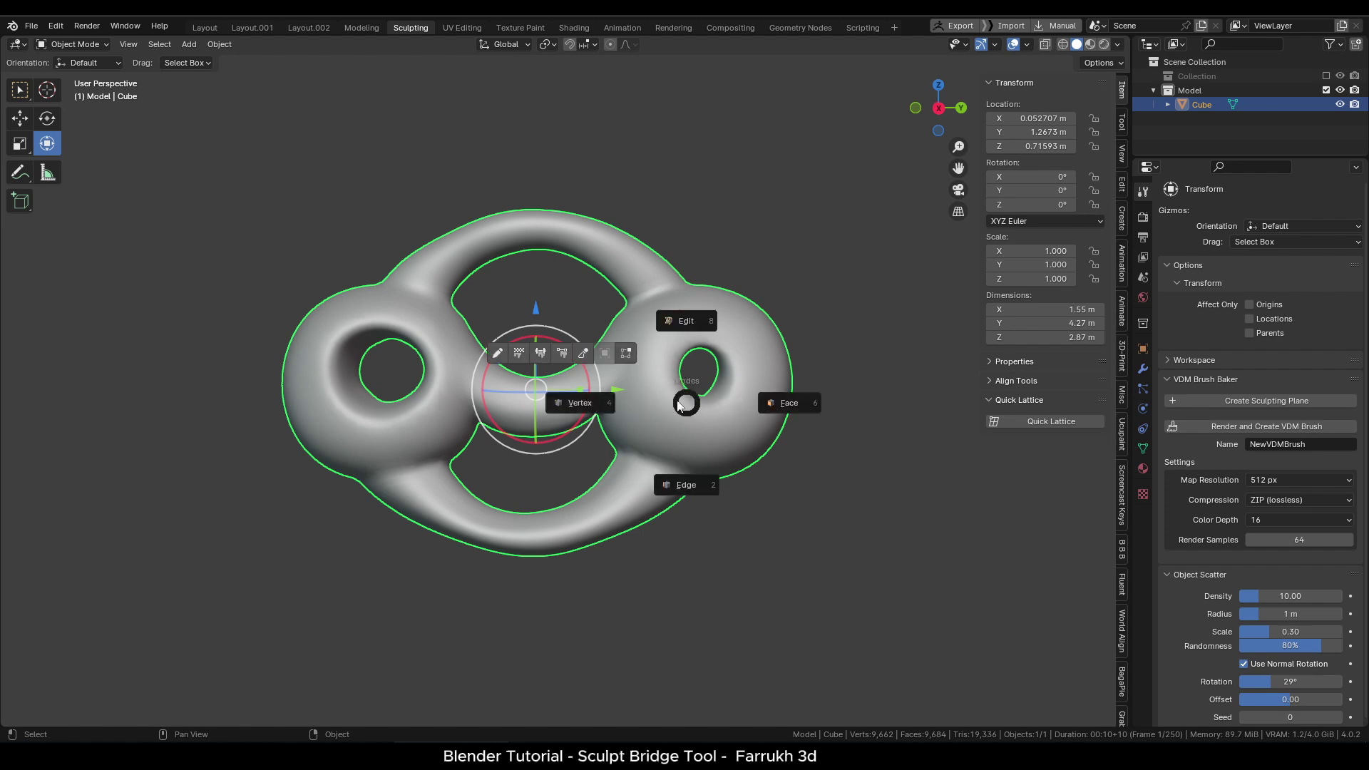
click(587, 350)
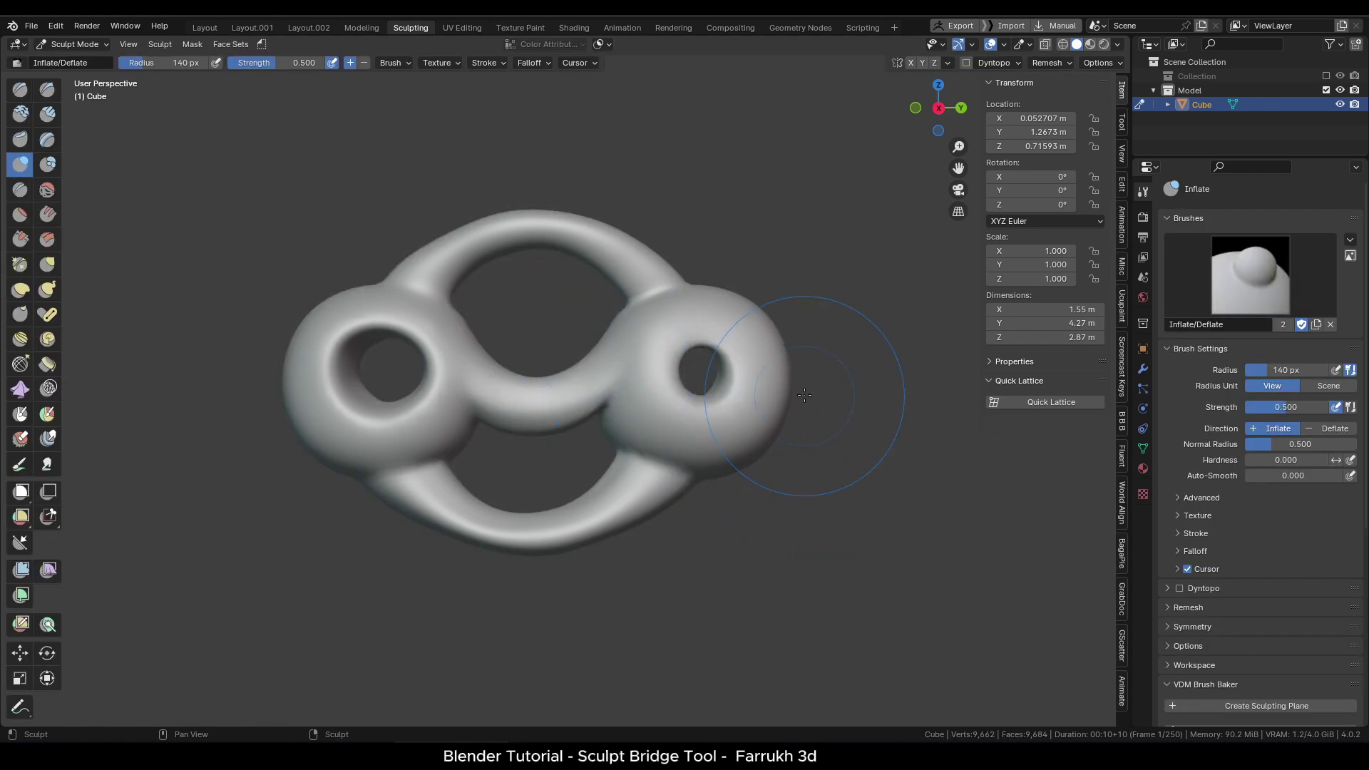
click(1121, 125)
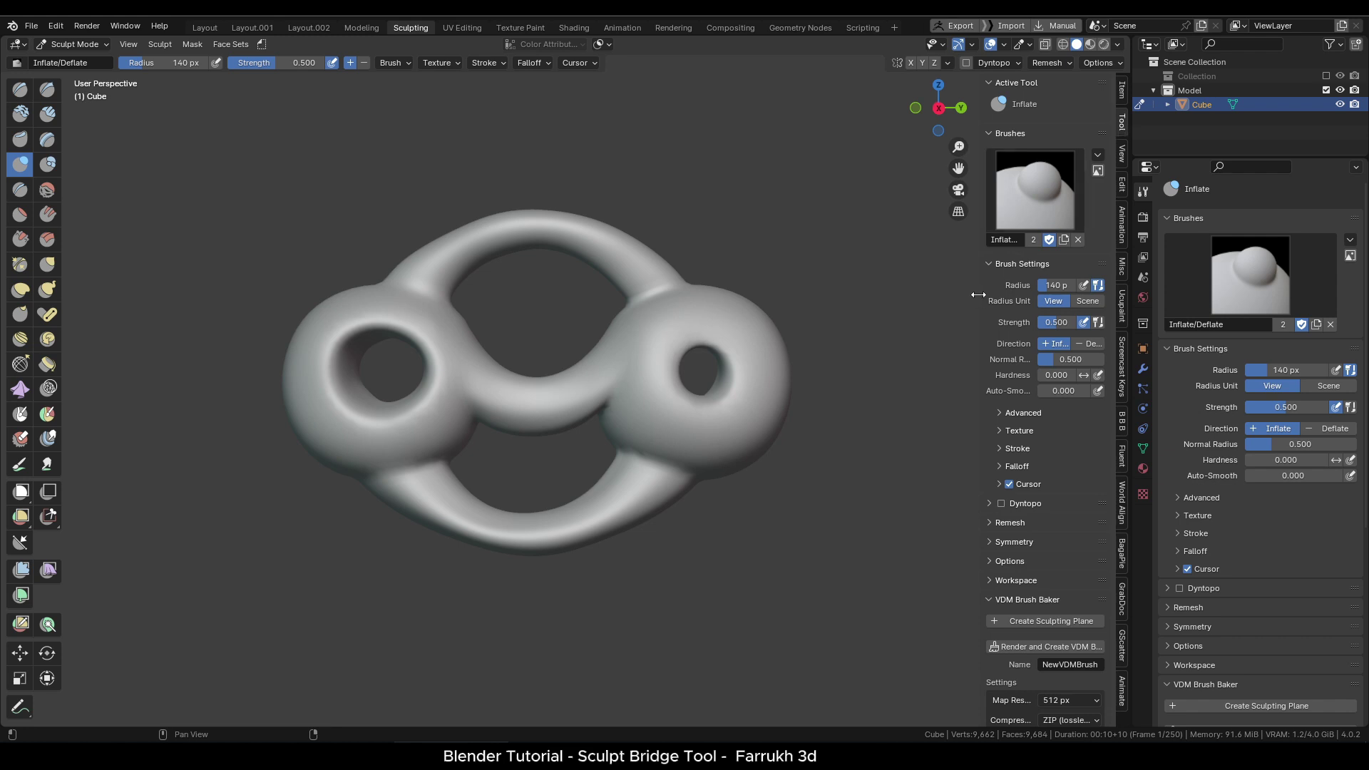
drag(980, 294, 938, 298)
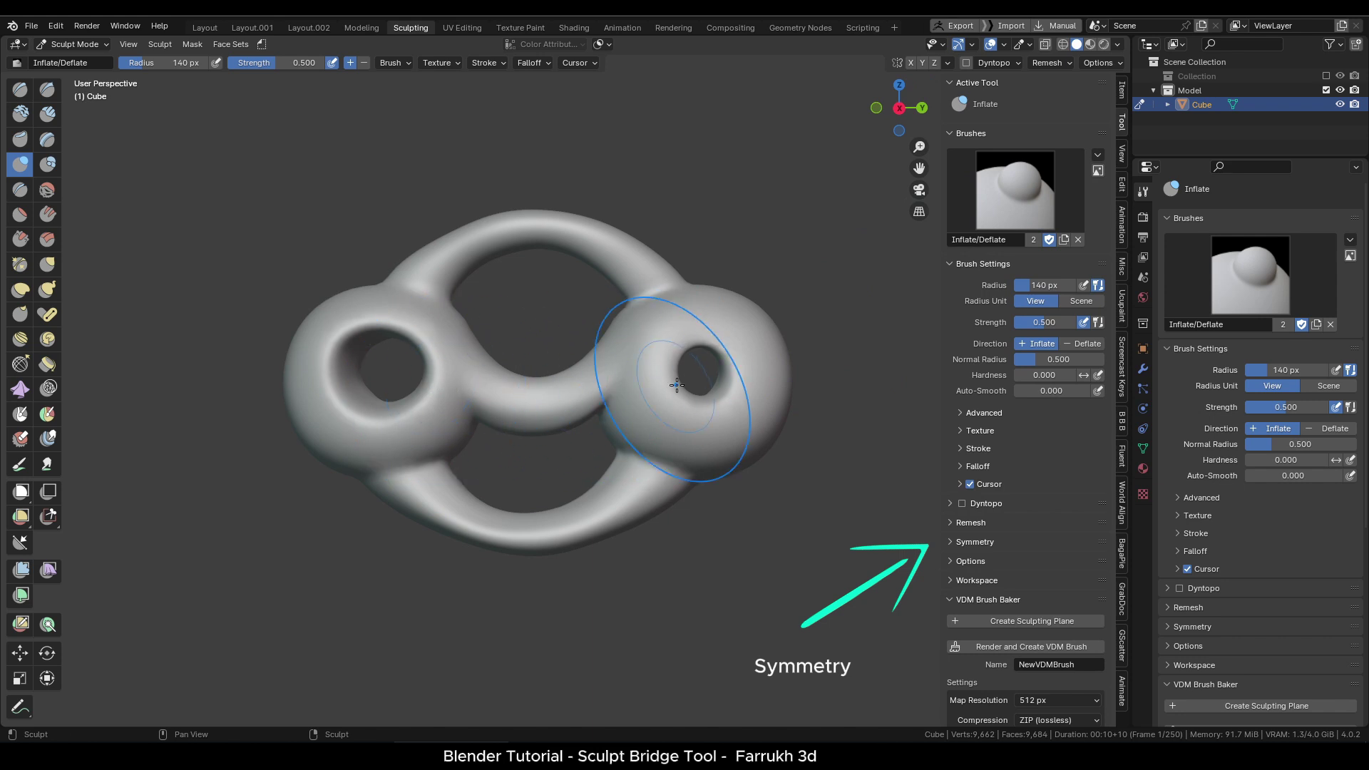
click(971, 542)
scroll(977, 478, down, 8)
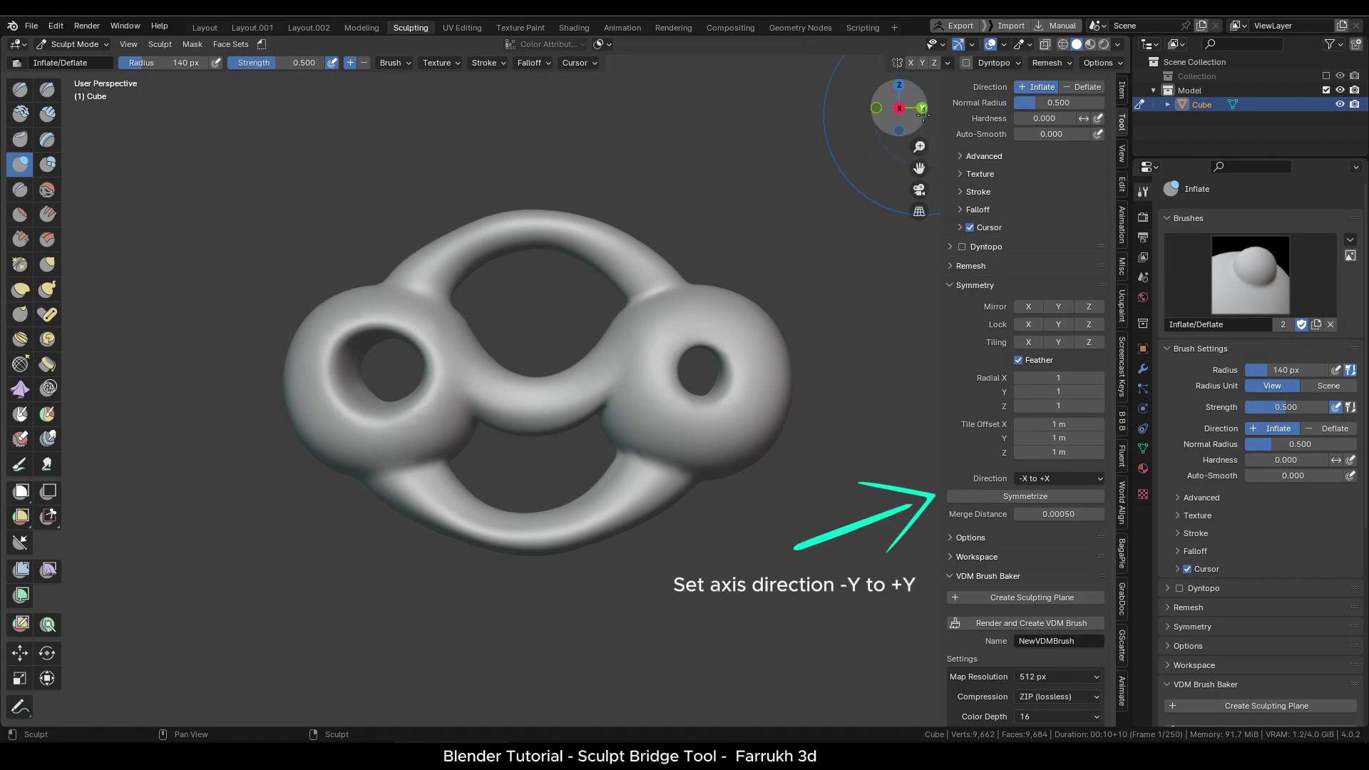
Step: Symmetrize the model in the -Y to +Y direction
click(1031, 478)
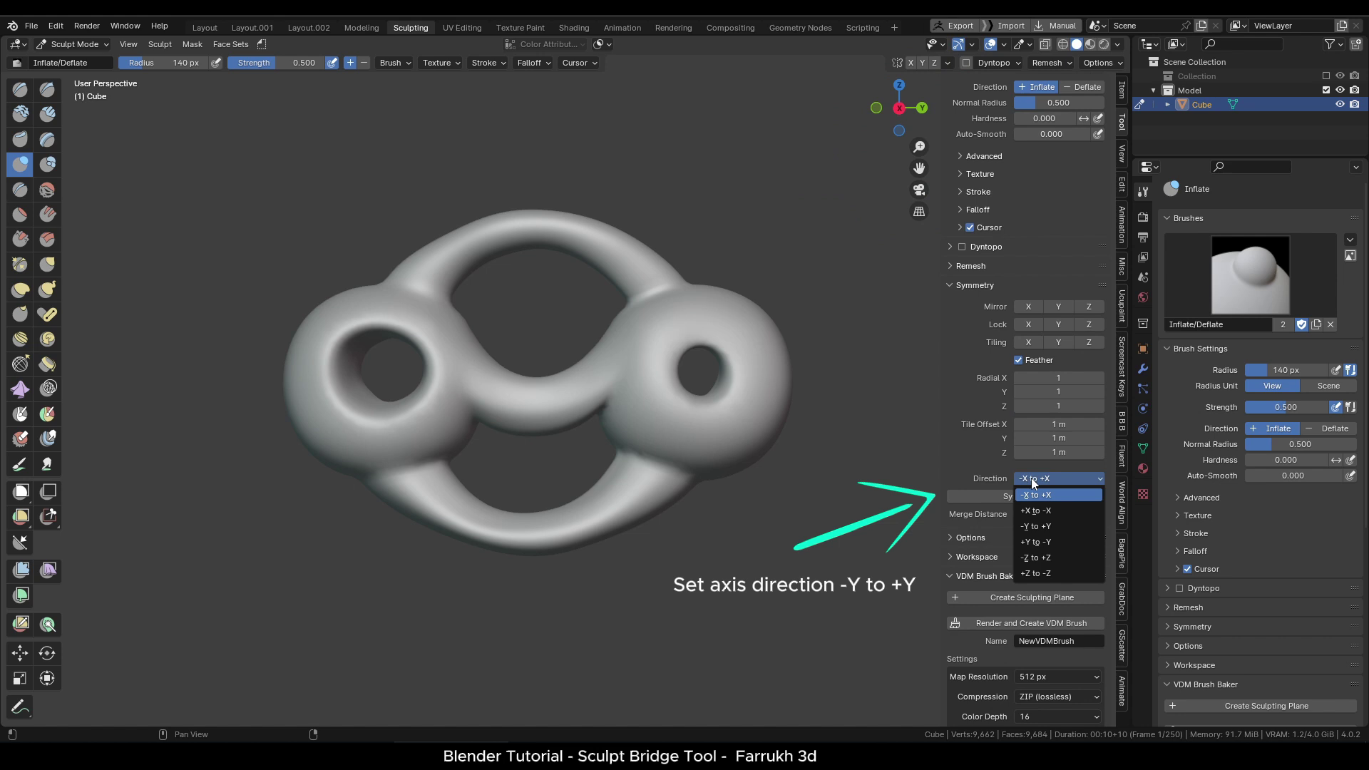
click(1030, 523)
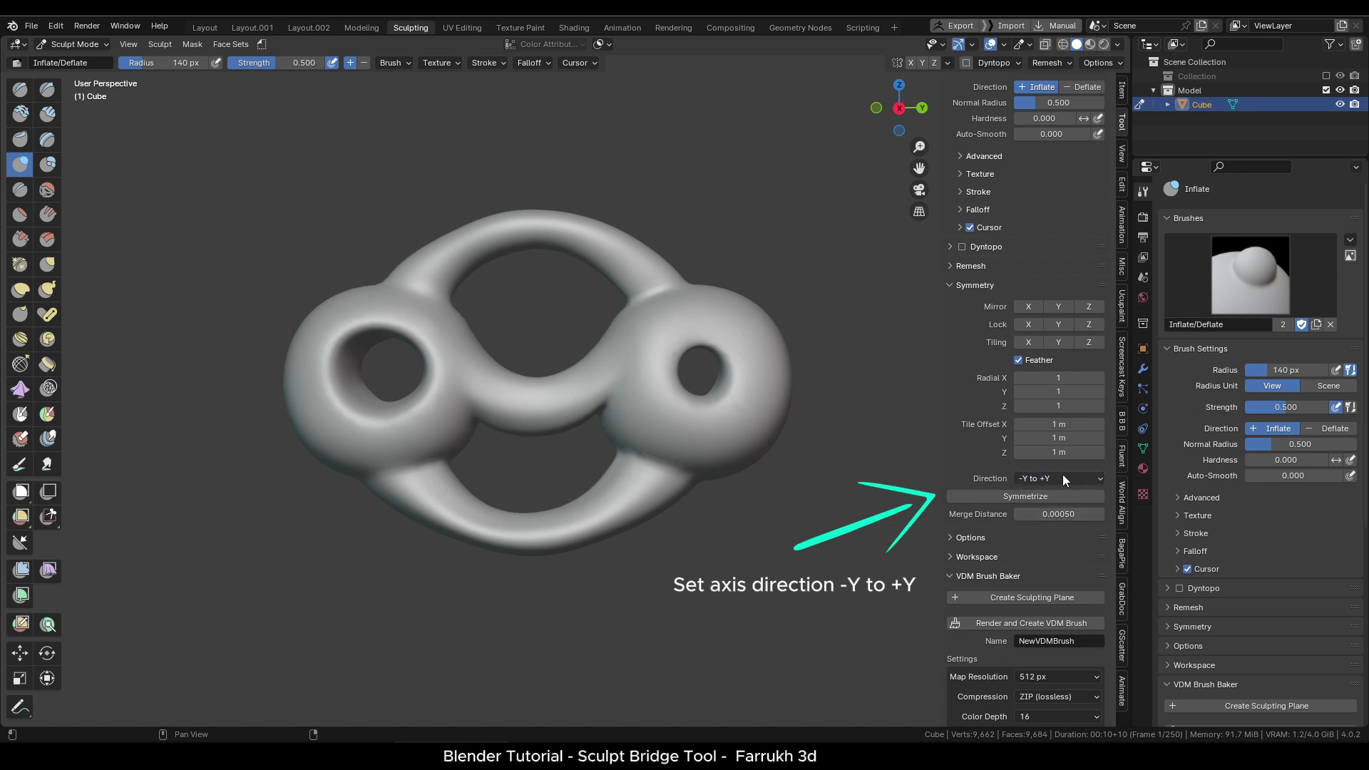
click(998, 495)
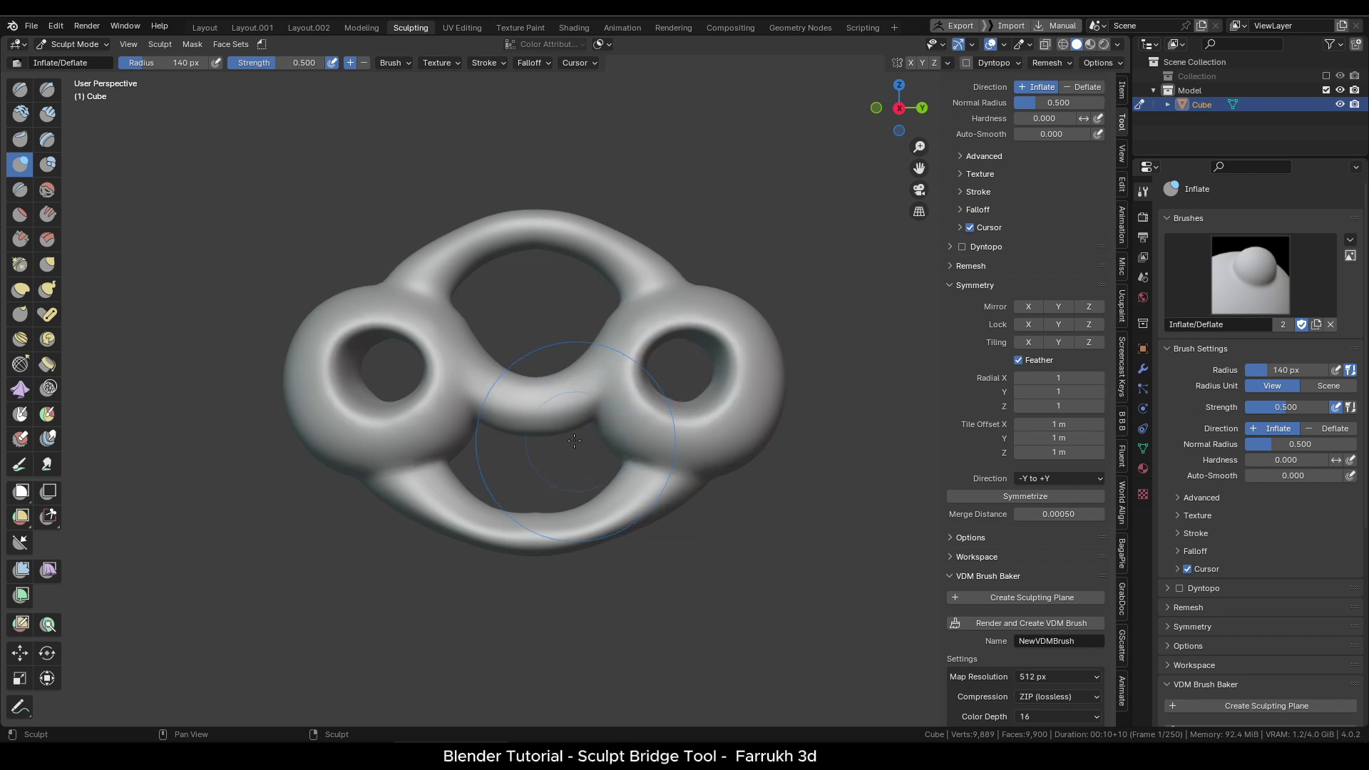
Step: Check the model's shape in the front view and symmetrize it in the +X to -X direction
middle_drag(486, 438, 658, 444)
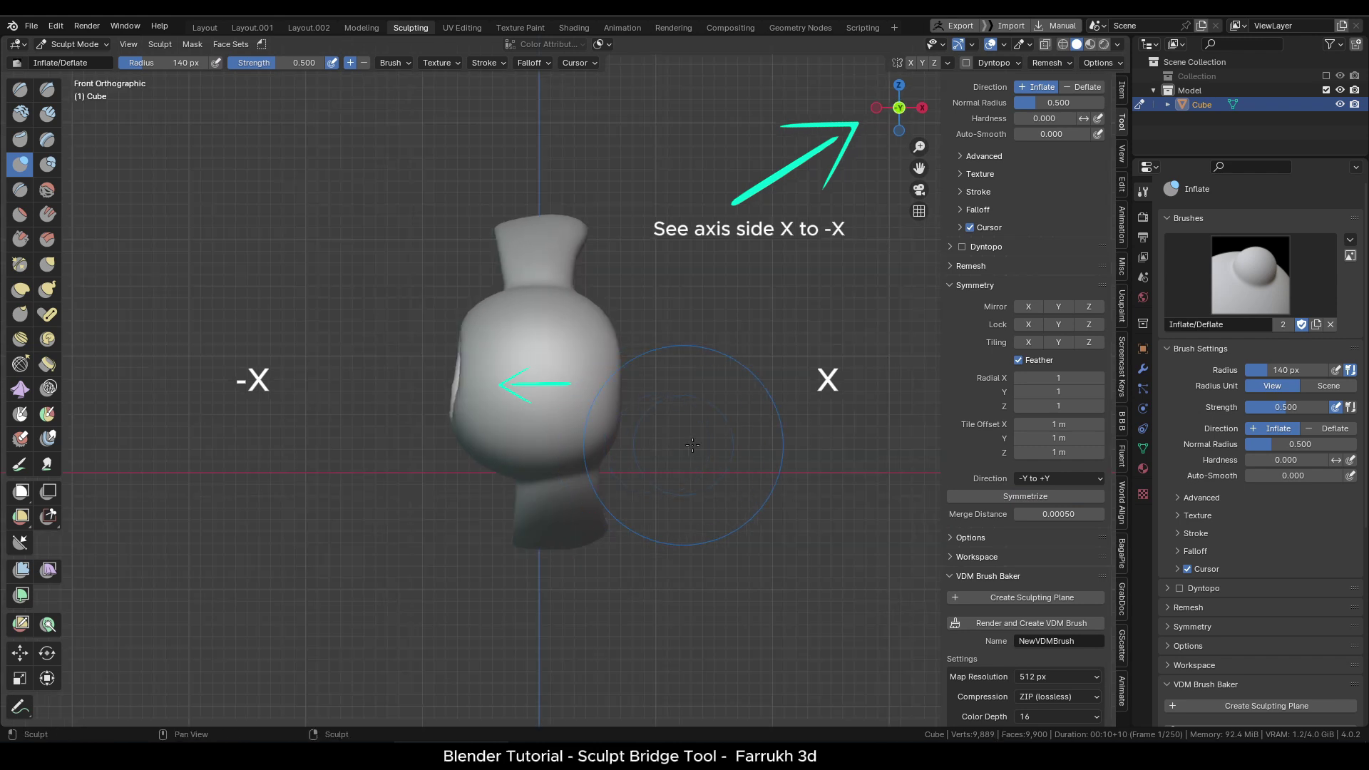
mouse_move(707, 440)
alt+mouse_down()
mouse_move(621, 450)
mouse_move(707, 442)
alt+mouse_up()
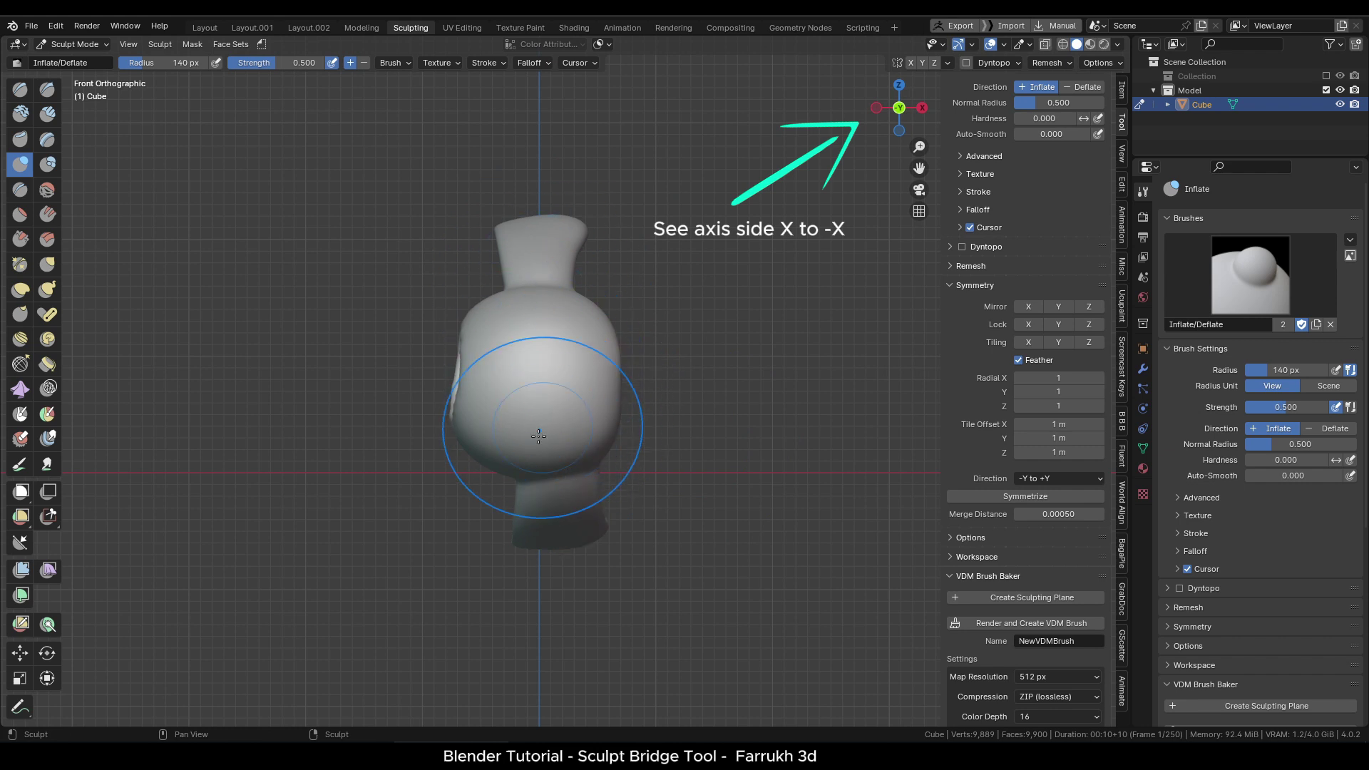
mouse_move(549, 399)
middle_down()
mouse_move(703, 412)
mouse_move(648, 413)
middle_up()
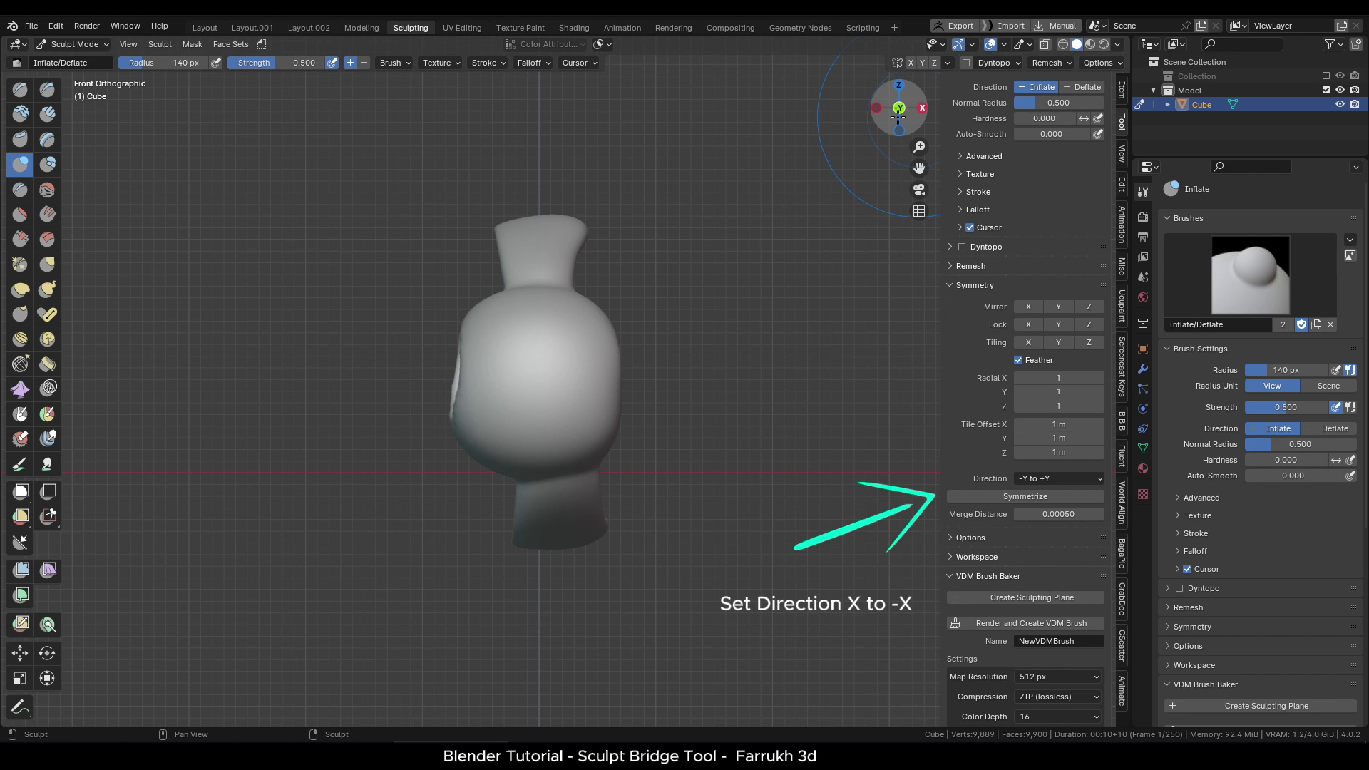
click(1031, 479)
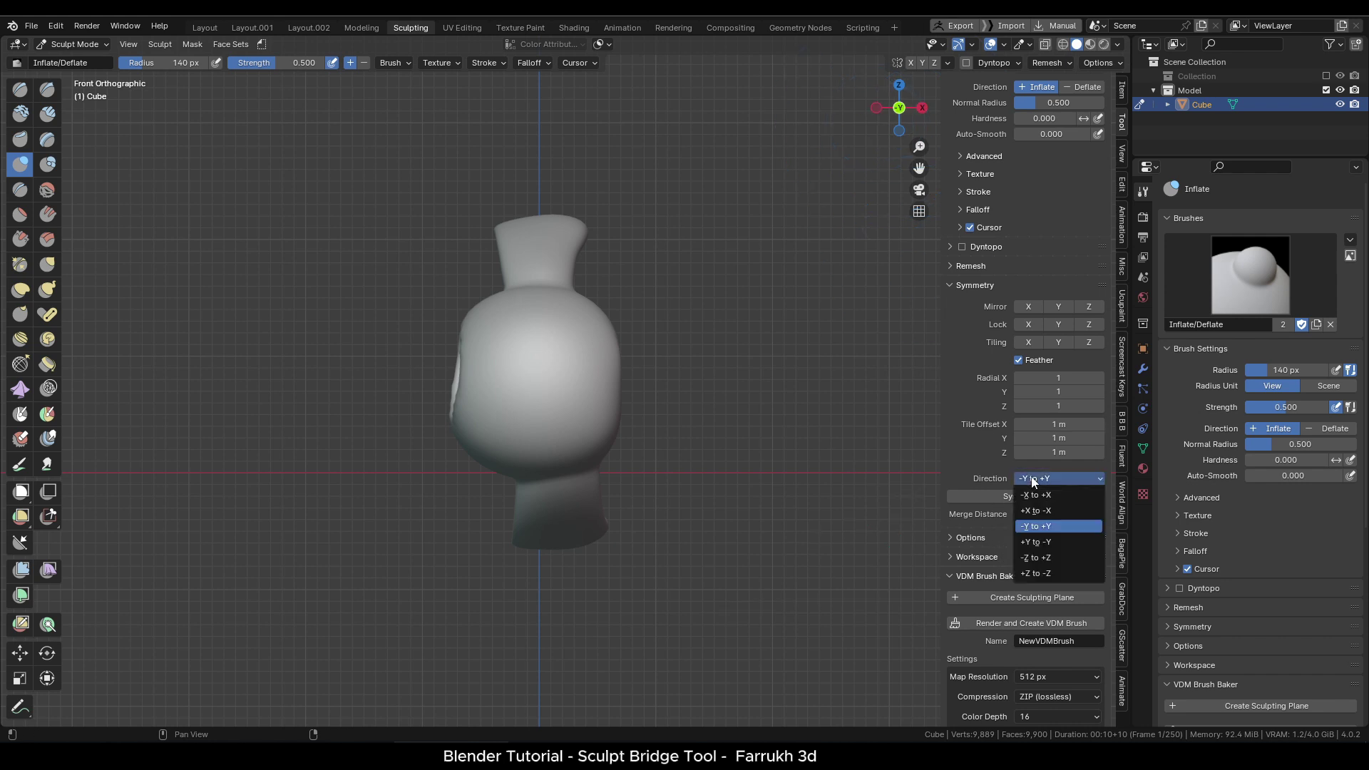
click(1034, 511)
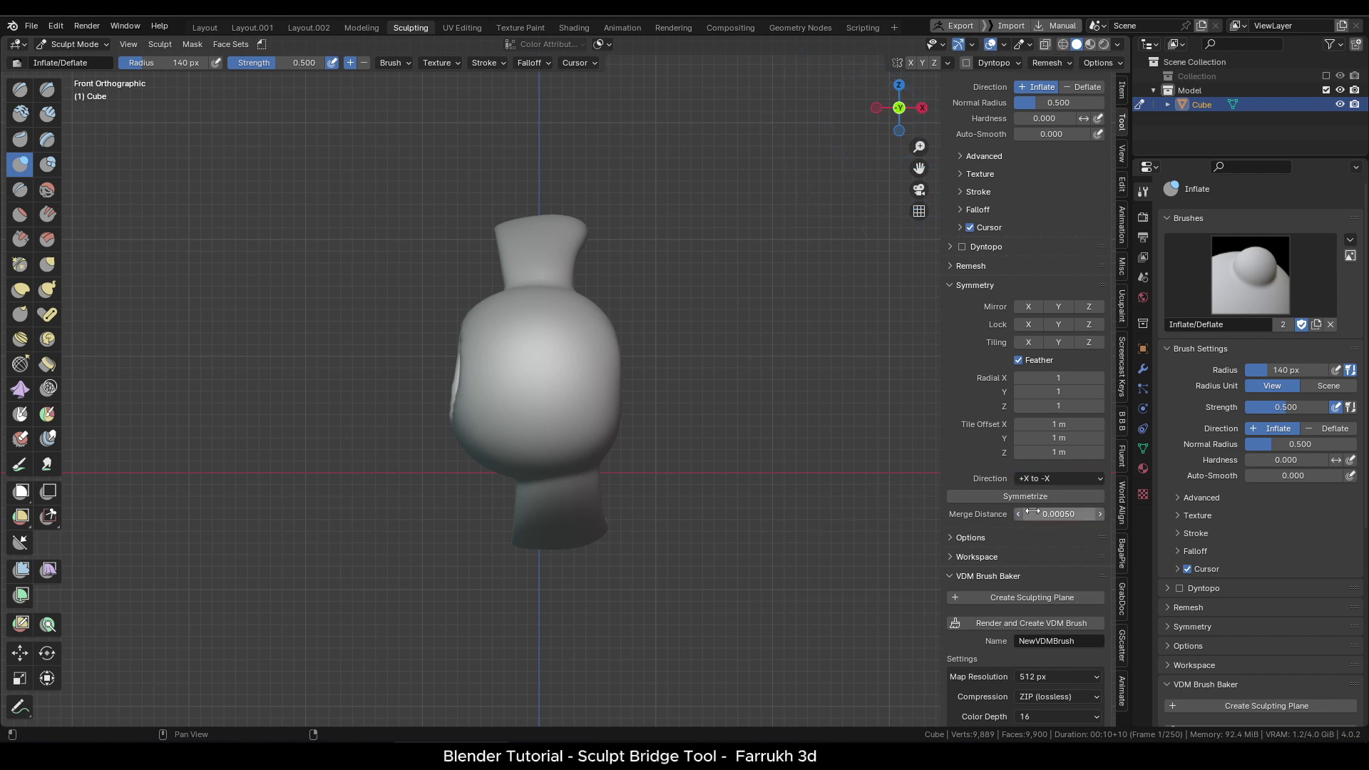
click(1023, 499)
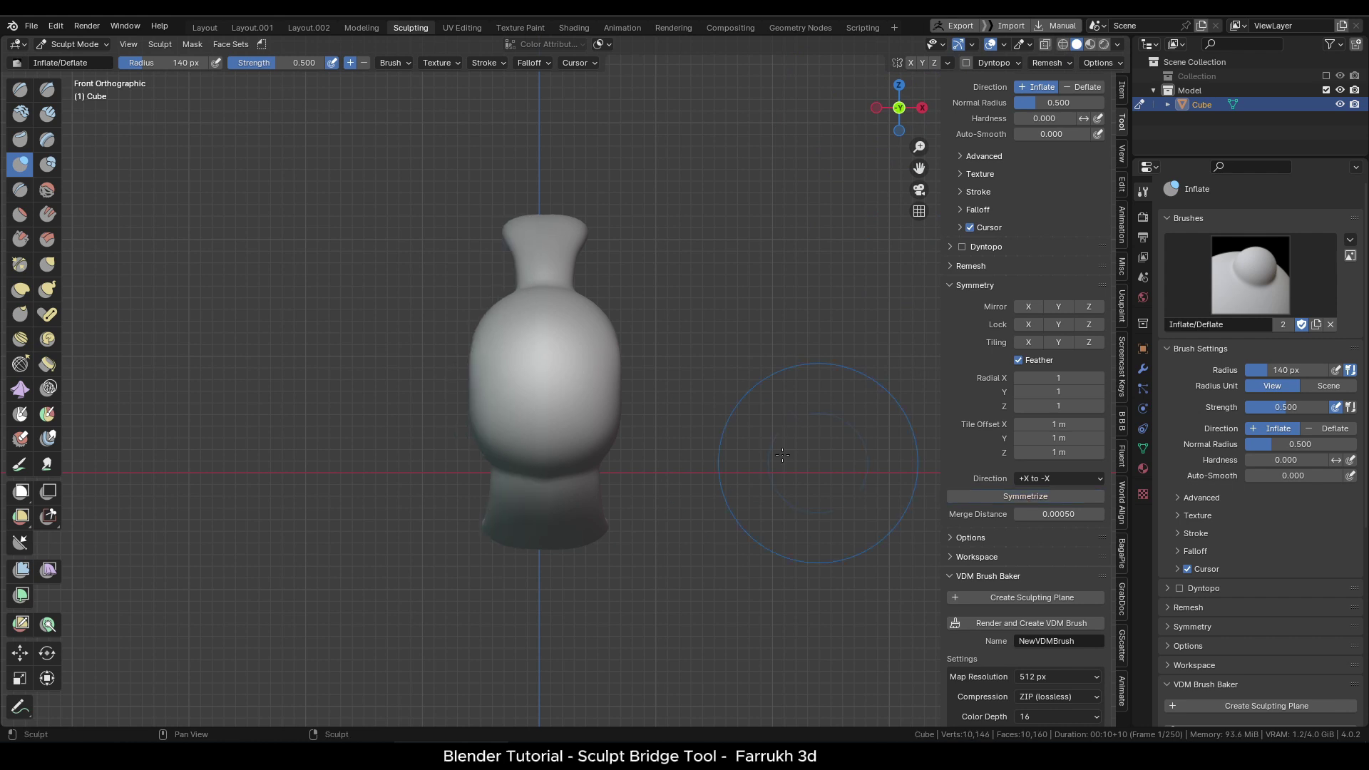
Step: Turn on Y mirroring and smooth out the seams and bumps along the lower bridge and hole rims
mouse_move(783, 452)
middle_down()
mouse_move(463, 438)
mouse_move(585, 456)
mouse_move(544, 525)
middle_up()
scroll(579, 417, up, 4)
scroll(580, 417, up, 2)
alt+drag(570, 474, 564, 449)
middle_drag(564, 449, 556, 457)
click(922, 63)
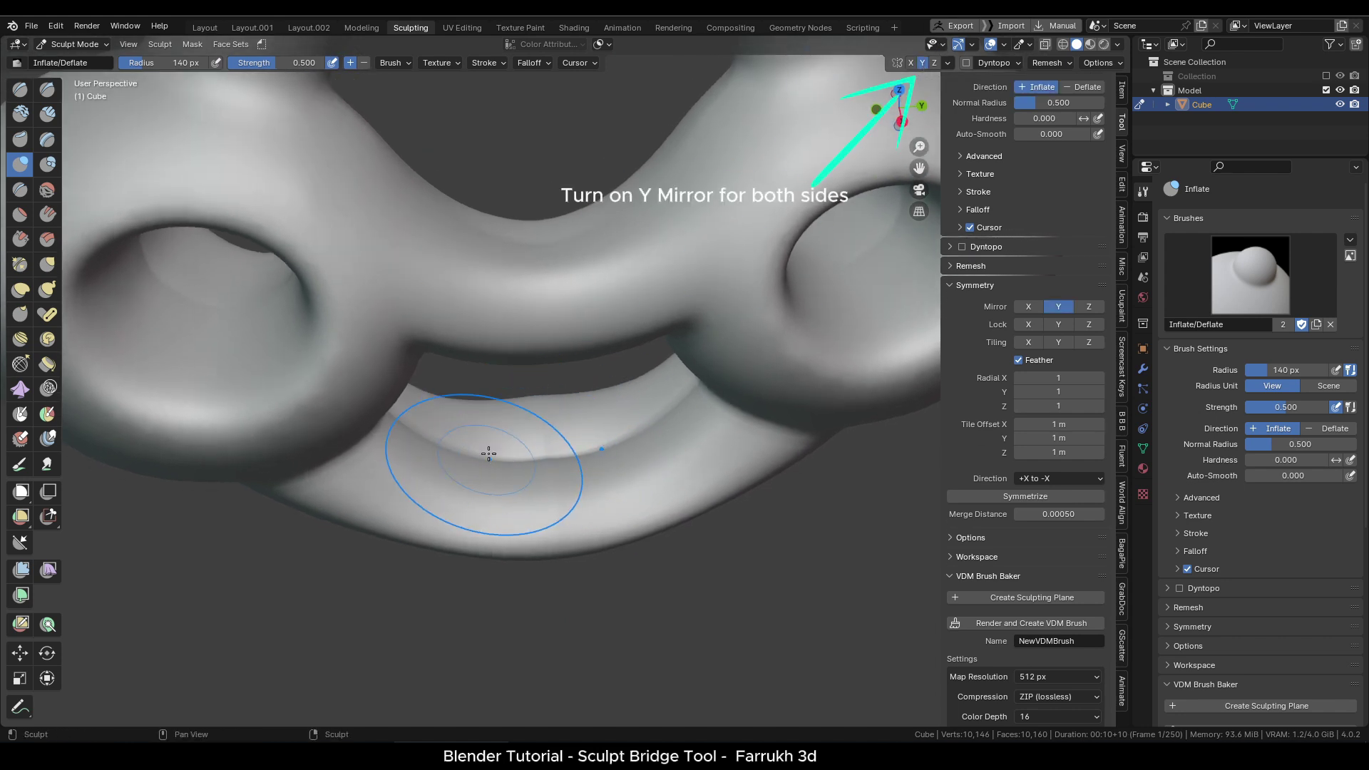
mouse_move(491, 541)
middle_down()
mouse_move(462, 506)
mouse_move(430, 411)
middle_up()
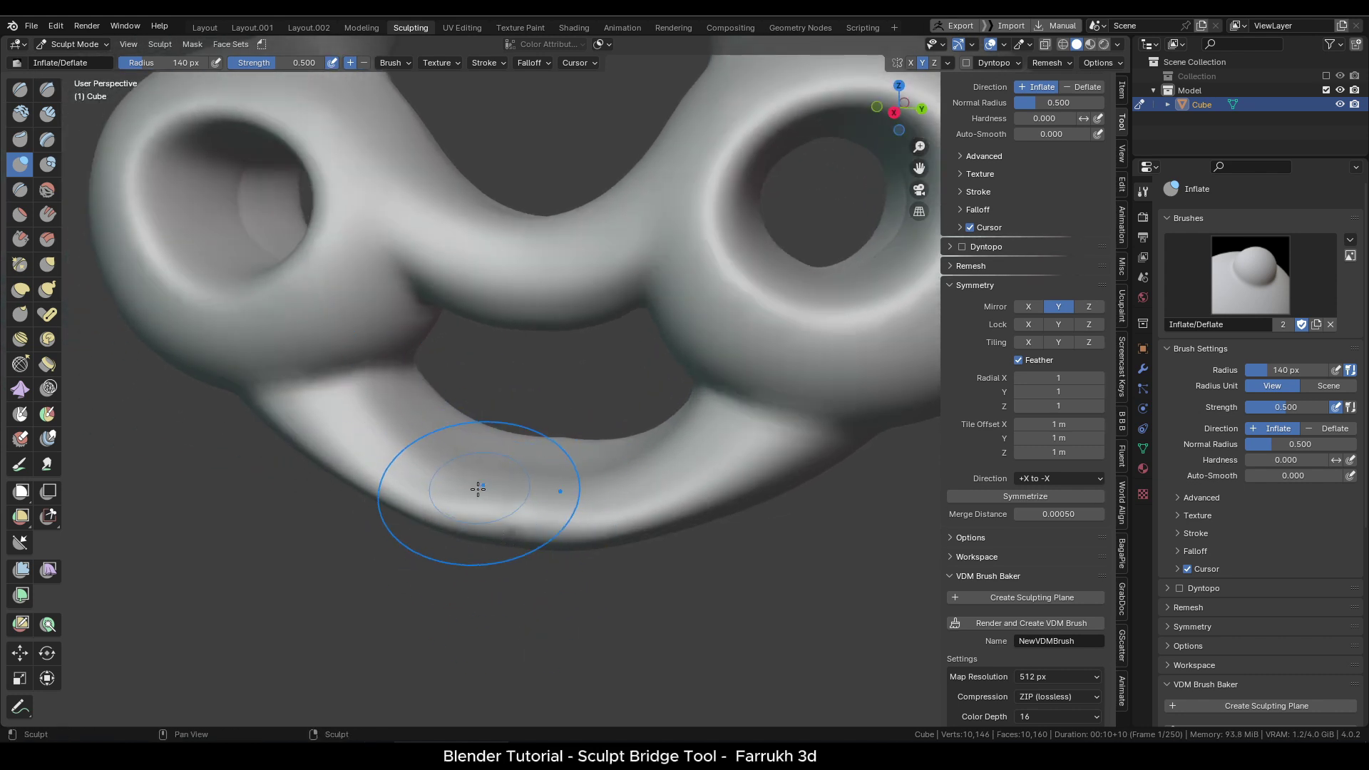
middle_drag(419, 565, 471, 490)
mouse_move(626, 336)
shift+middle_down()
mouse_move(610, 492)
mouse_move(606, 467)
shift+middle_up()
scroll(497, 290, up, 1)
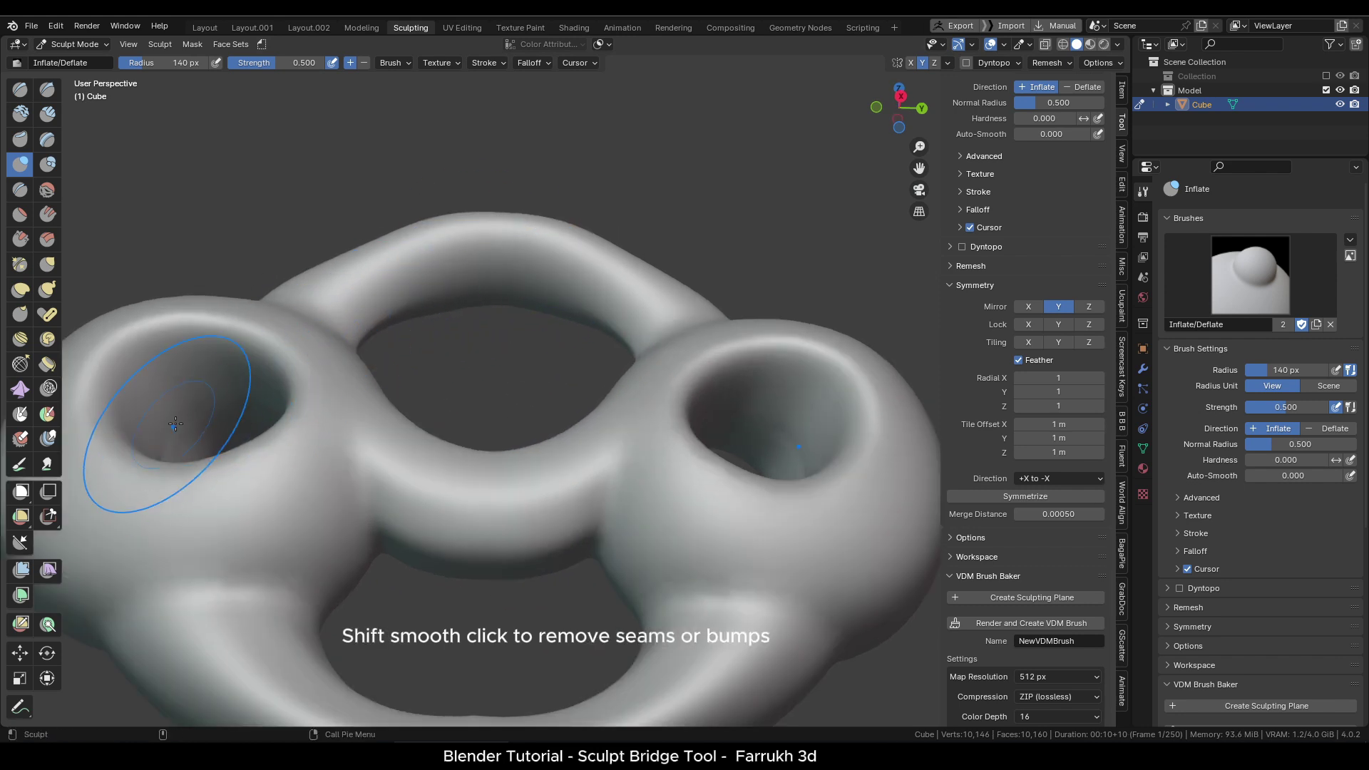
Step: Reshape the upper and lower bridges with the mirrored Grab brush at a 169 px radius
scroll(513, 293, down, 2)
middle_drag(513, 293, 522, 341)
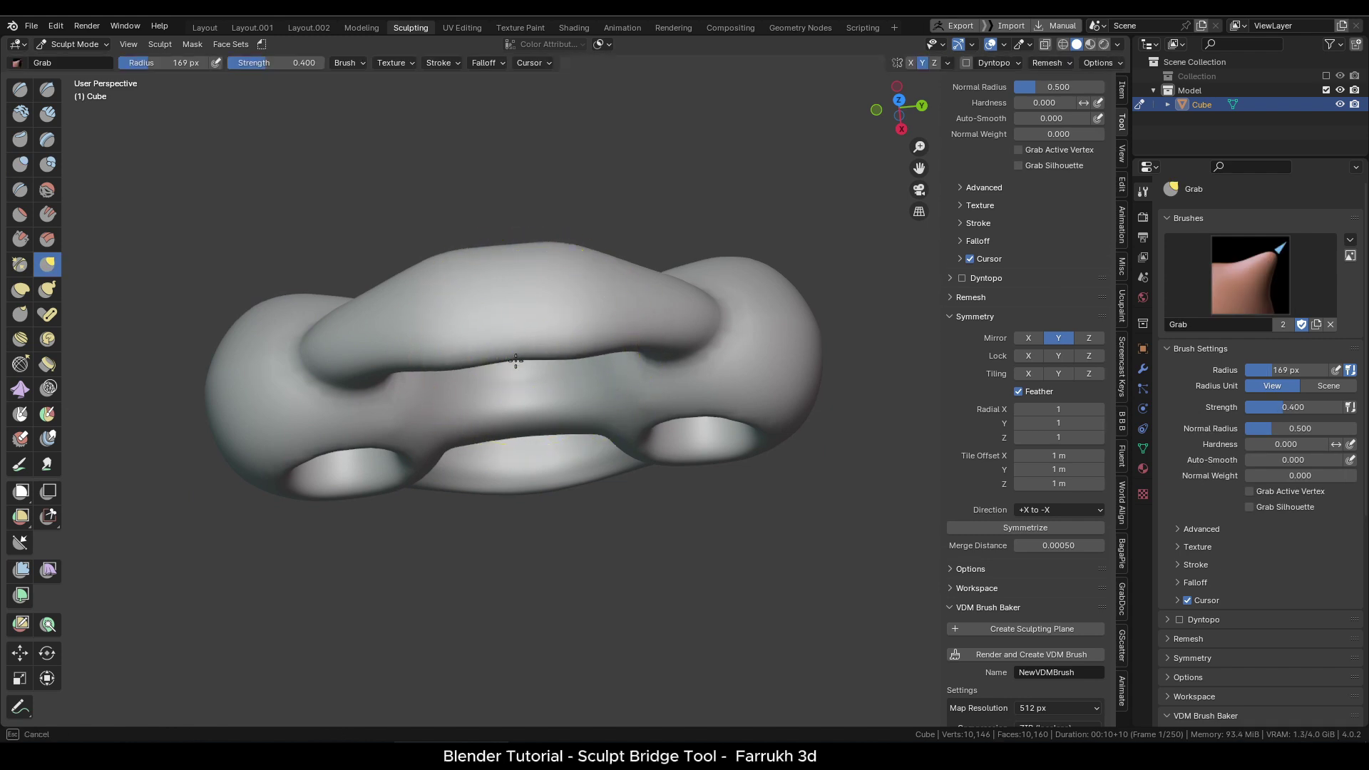
middle_drag(529, 341, 538, 474)
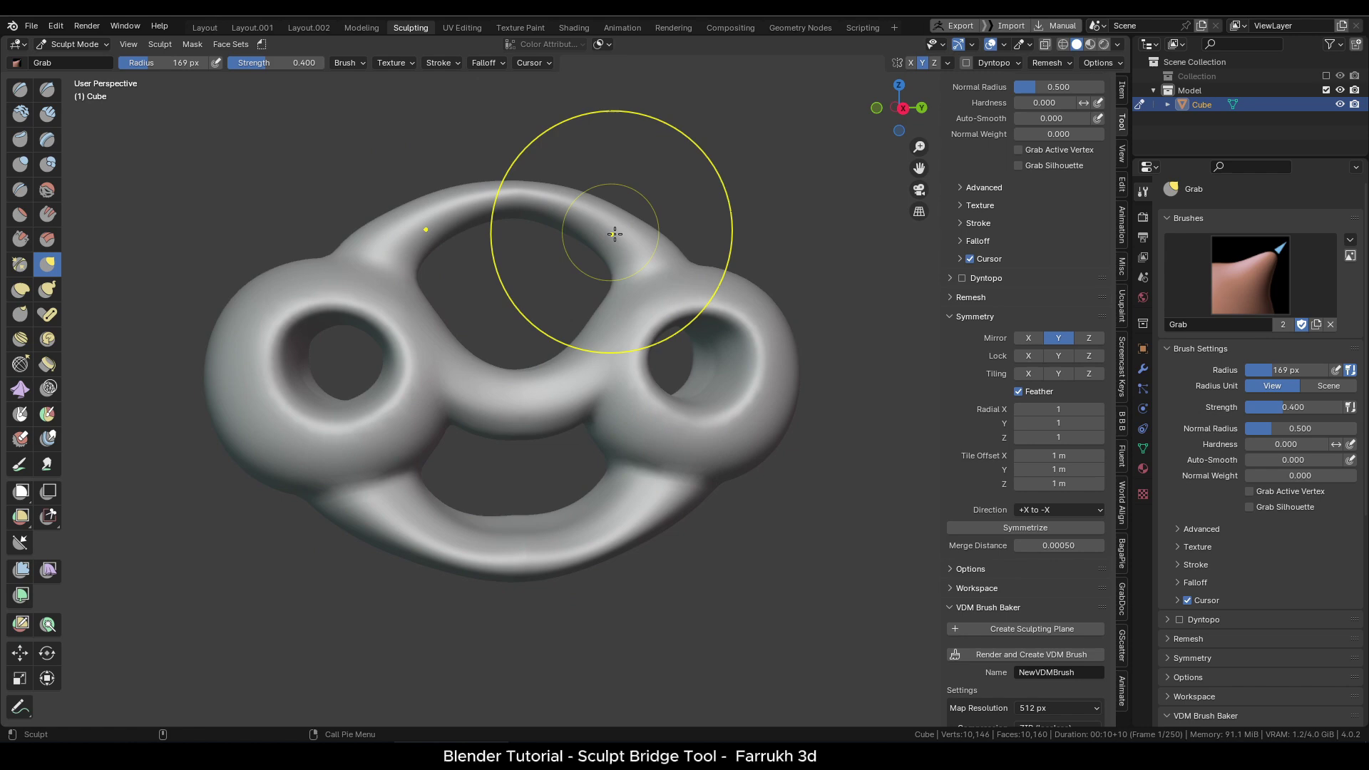
drag(476, 542, 554, 546)
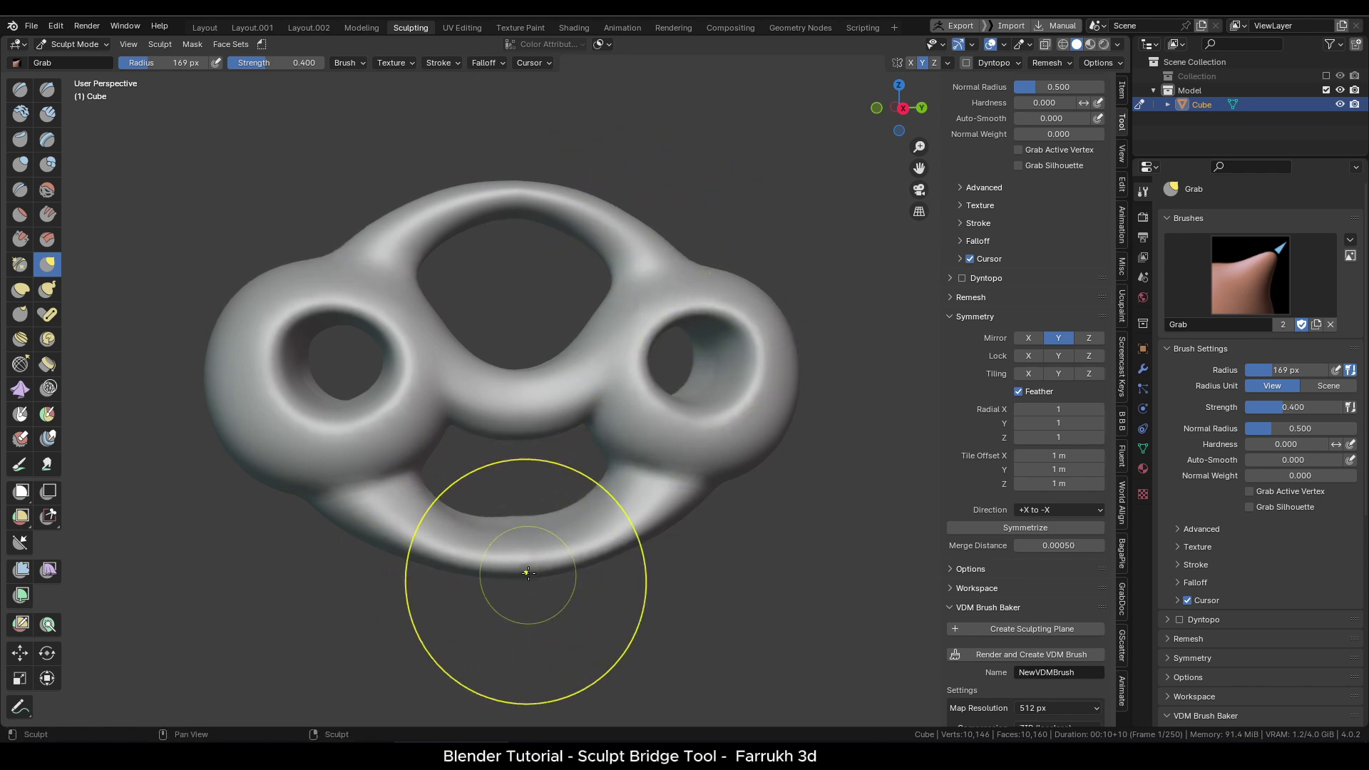
mouse_move(527, 573)
middle_down()
mouse_move(535, 492)
mouse_move(525, 550)
mouse_move(540, 527)
middle_up()
Step: Return to Object Mode and examine the finished bridged models from several angles
scroll(526, 549, down, 1)
key(Tab)
click(482, 477)
scroll(528, 560, up, 1)
click(614, 644)
mouse_move(614, 644)
middle_down()
mouse_move(546, 631)
mouse_move(643, 638)
middle_up()
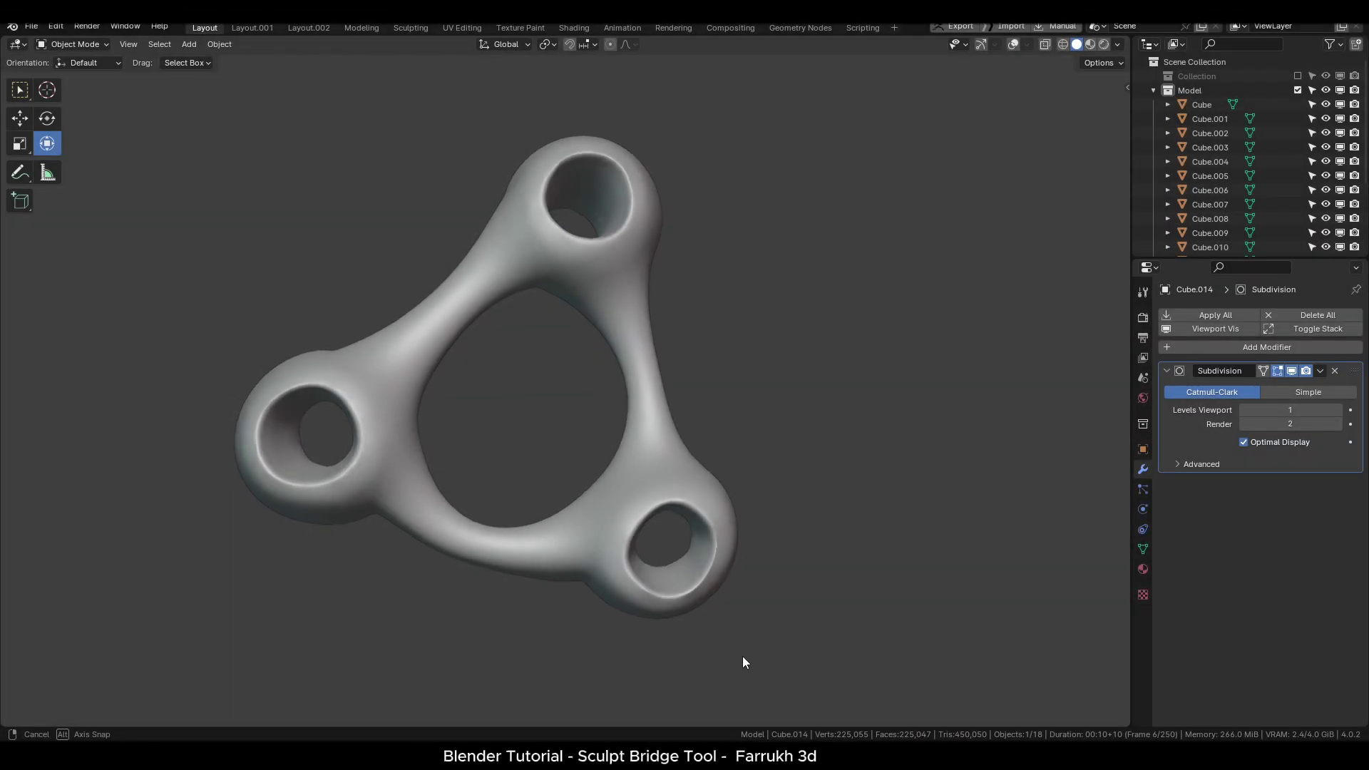
mouse_move(743, 656)
middle_down()
mouse_move(614, 667)
mouse_move(690, 615)
mouse_move(791, 647)
mouse_move(742, 686)
mouse_move(744, 655)
middle_up()
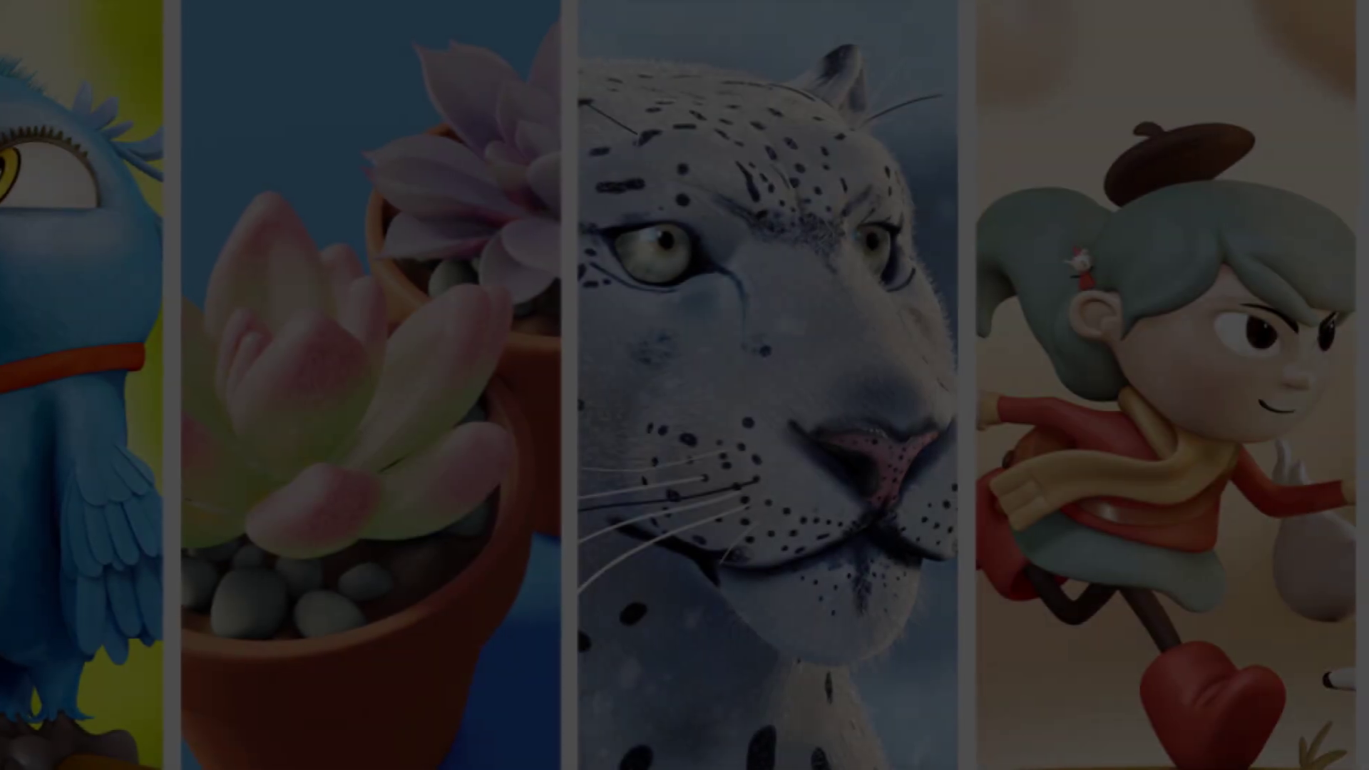